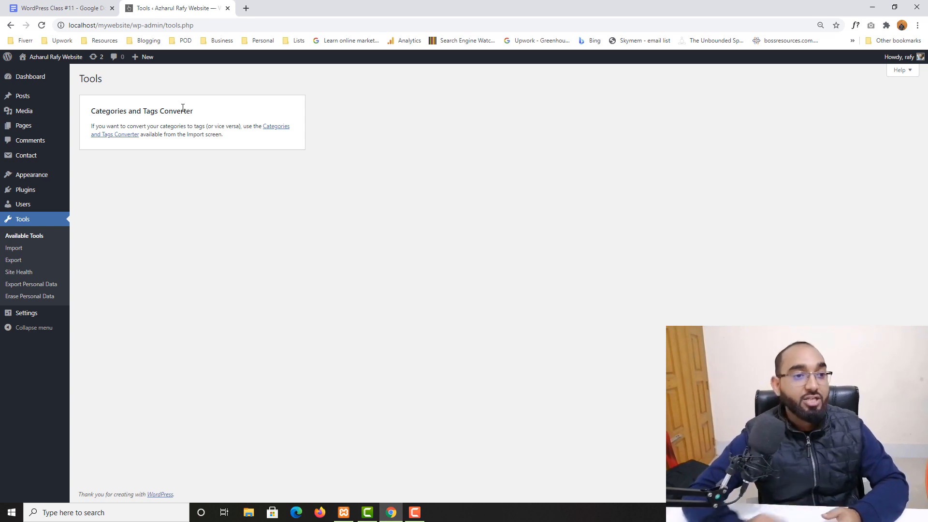
# Install the Categories and Tags Converter from the Import page's importer list.
pyautogui.click(272, 130)
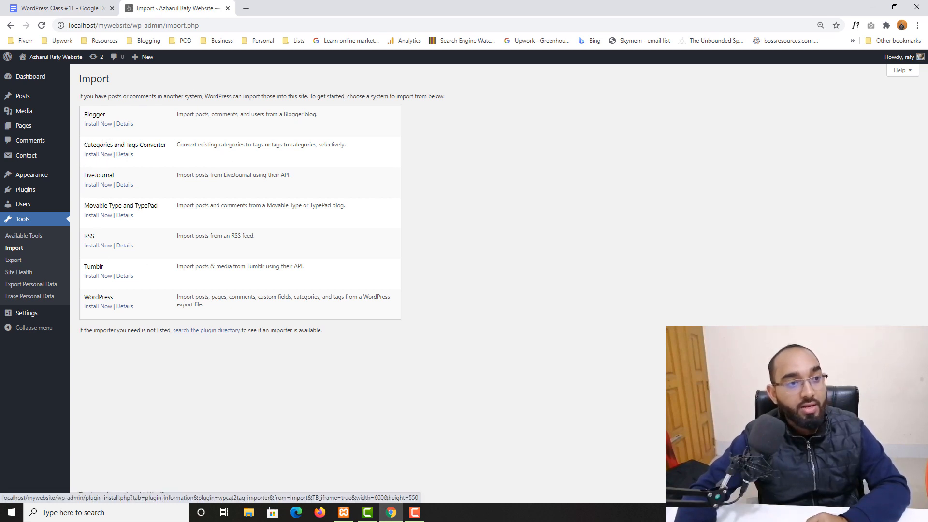
pyautogui.click(94, 156)
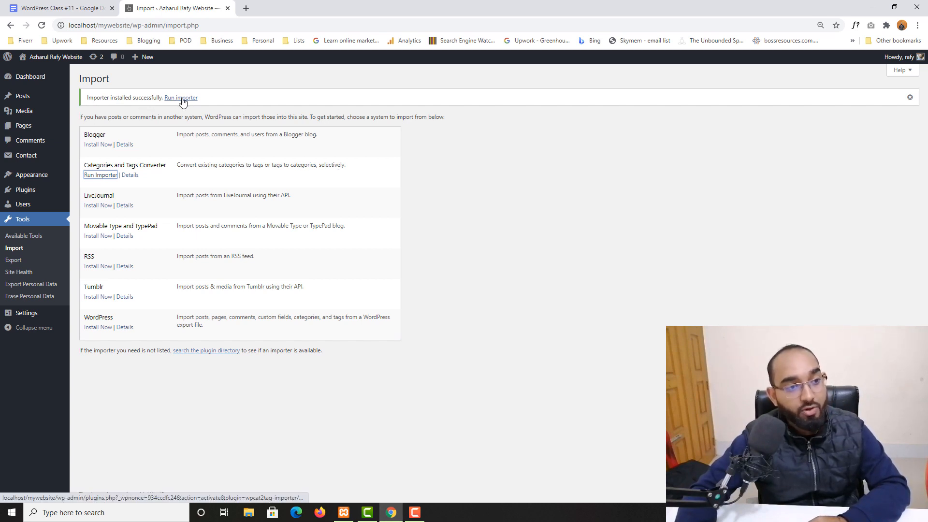
# Run the converter with all categories checked except Uncategorized, converting Freelancing and WordPress to tags.
pyautogui.click(97, 180)
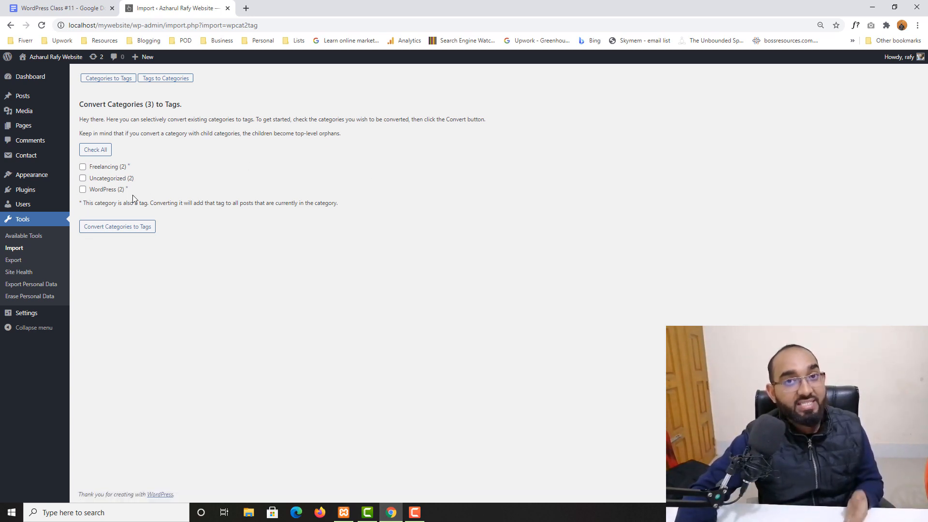
pyautogui.click(92, 151)
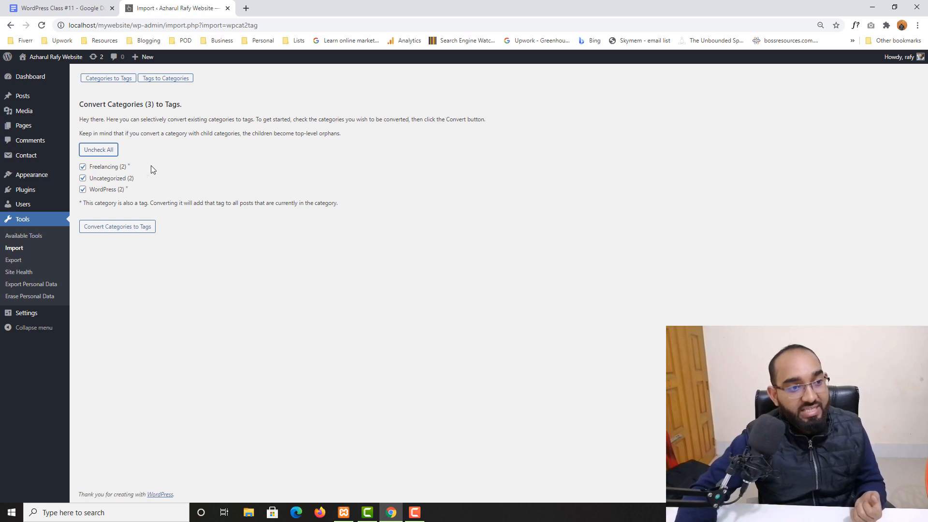
pyautogui.click(82, 179)
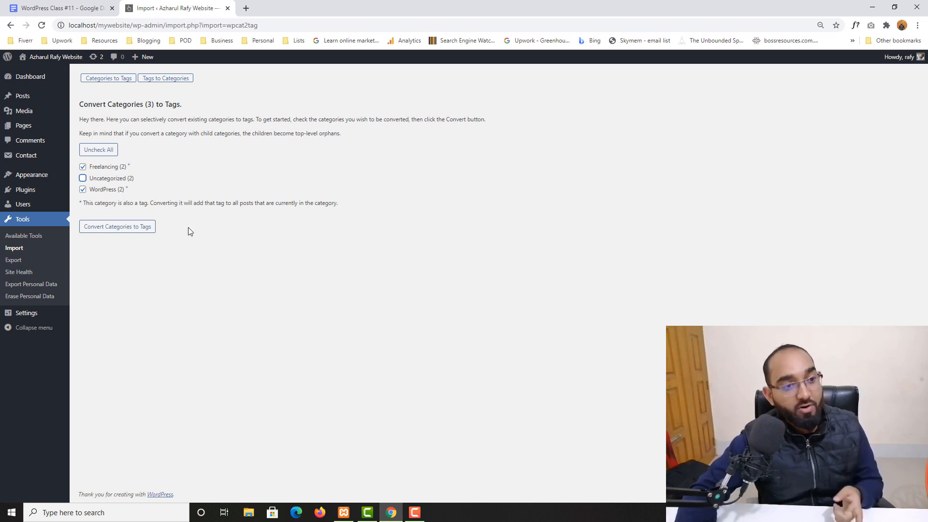
pyautogui.click(144, 229)
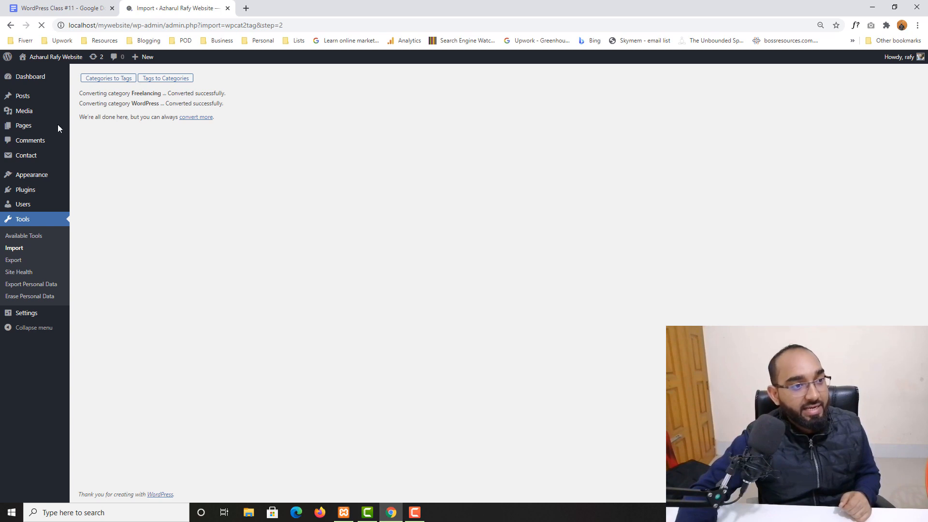
# Open Posts > Categories in a new tab to confirm only Uncategorized remains.
pyautogui.moveTo(19, 100)
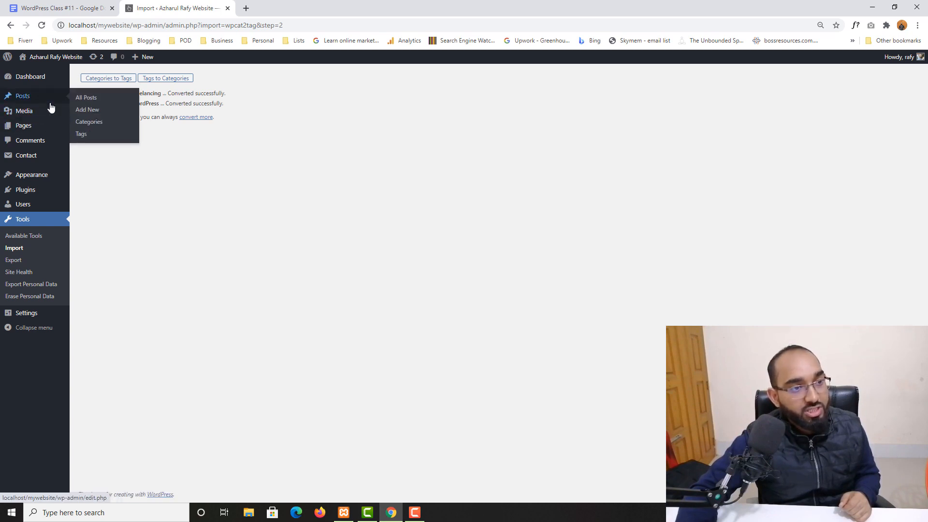
pyautogui.rightClick(89, 121)
pyautogui.click(111, 129)
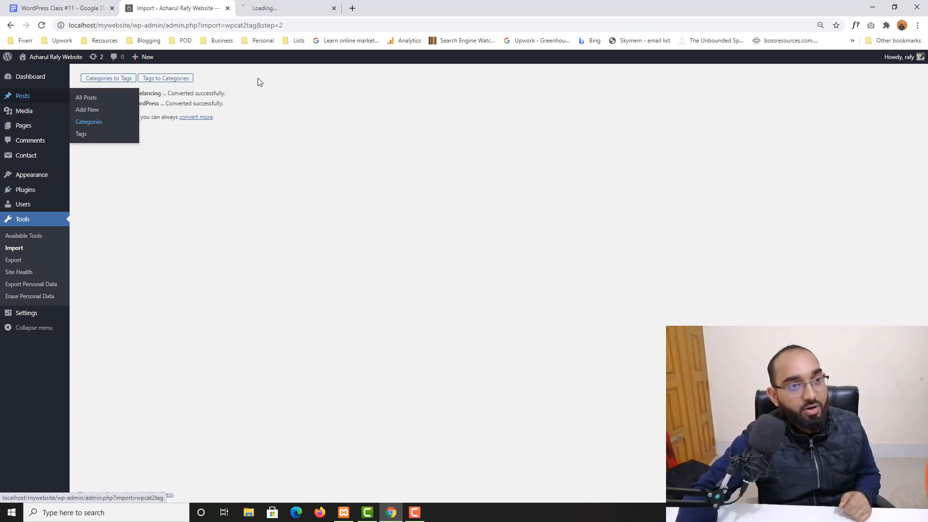
pyautogui.click(273, 8)
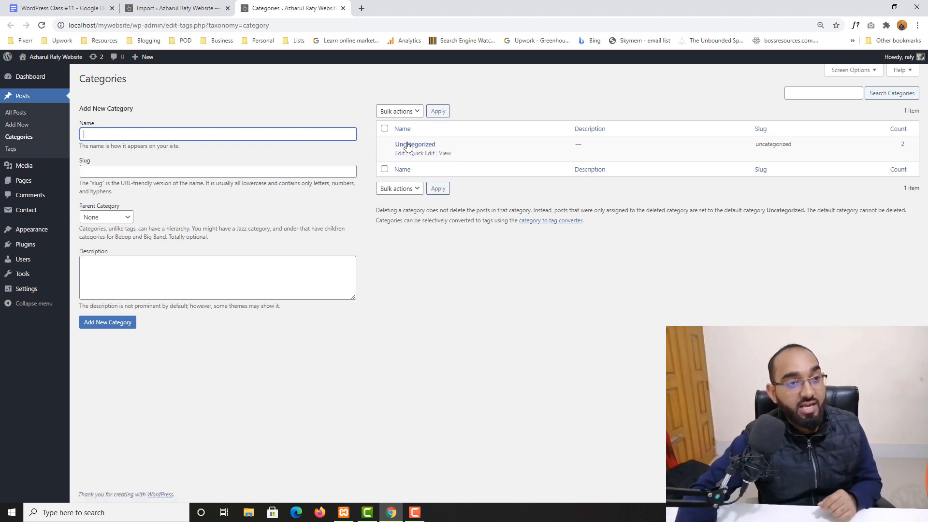
# Open Posts > Tags in a new tab to review the four tags, then return to the converter results.
pyautogui.rightClick(12, 149)
pyautogui.click(52, 153)
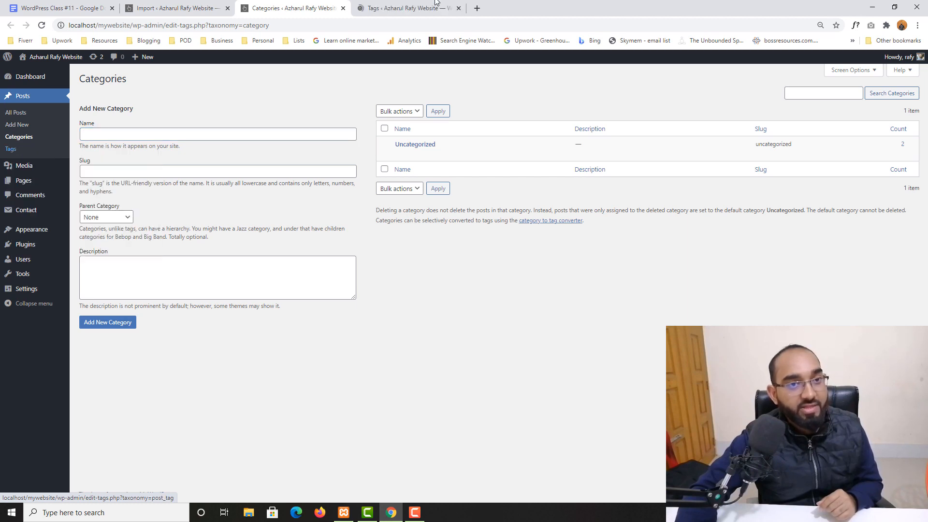
pyautogui.click(409, 8)
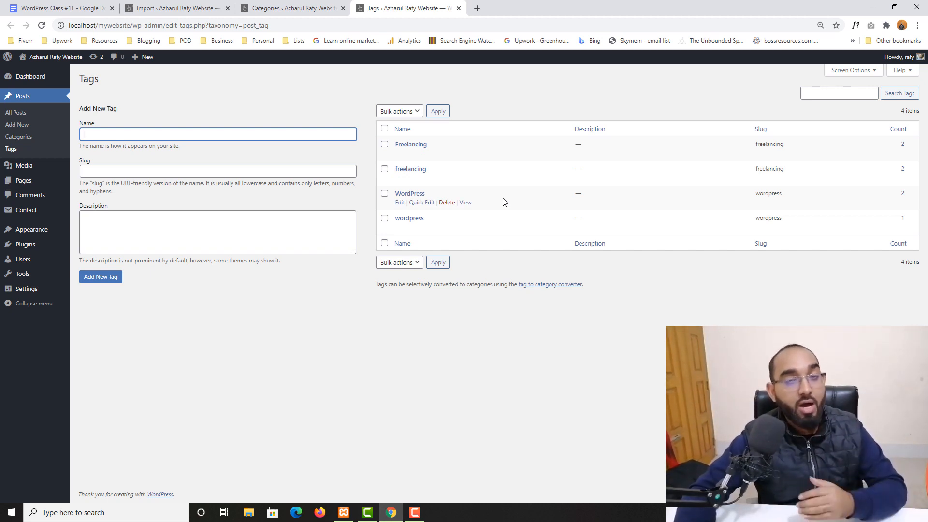
pyautogui.click(164, 6)
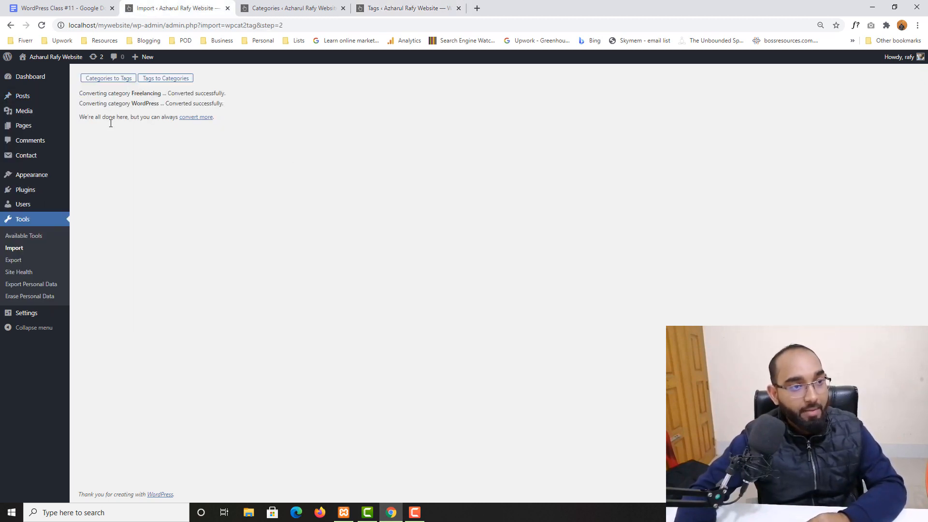
# In Tags to Categories, convert the Freelancing and WordPress tags into categories.
pyautogui.click(167, 83)
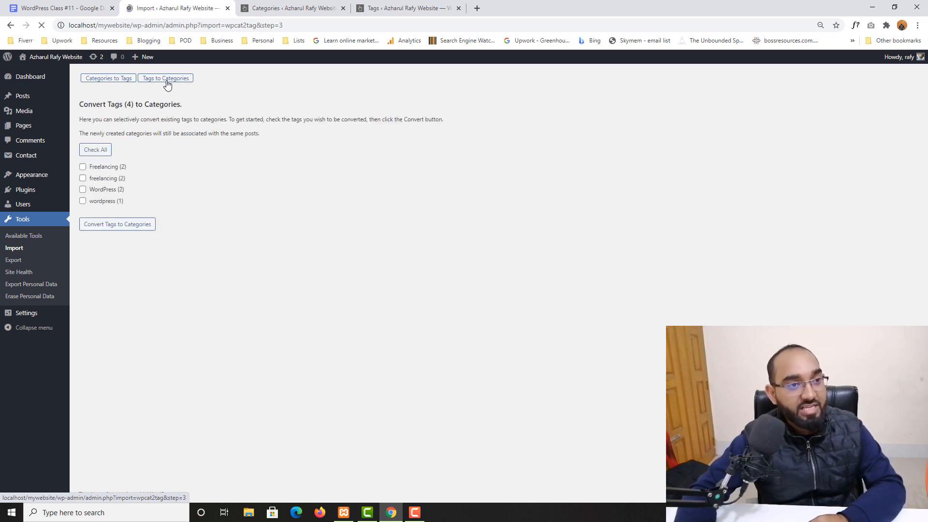
pyautogui.click(84, 168)
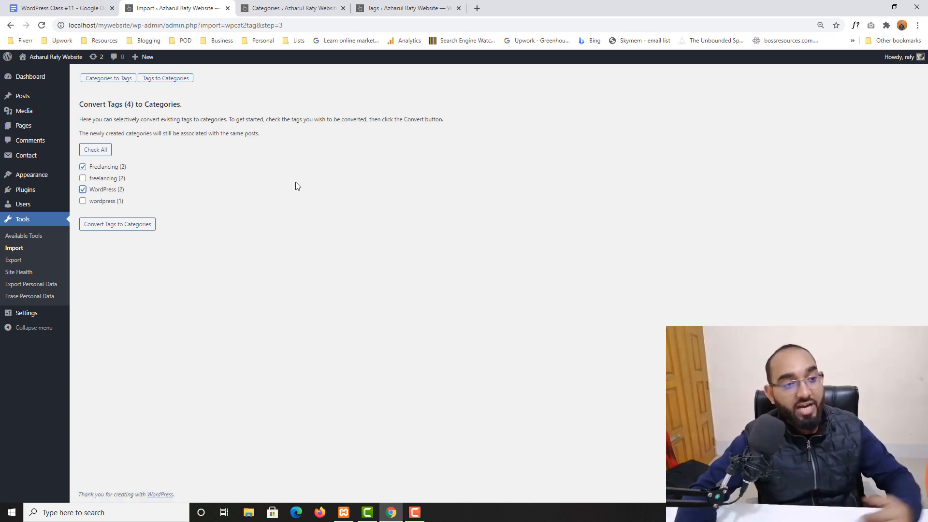
pyautogui.click(127, 230)
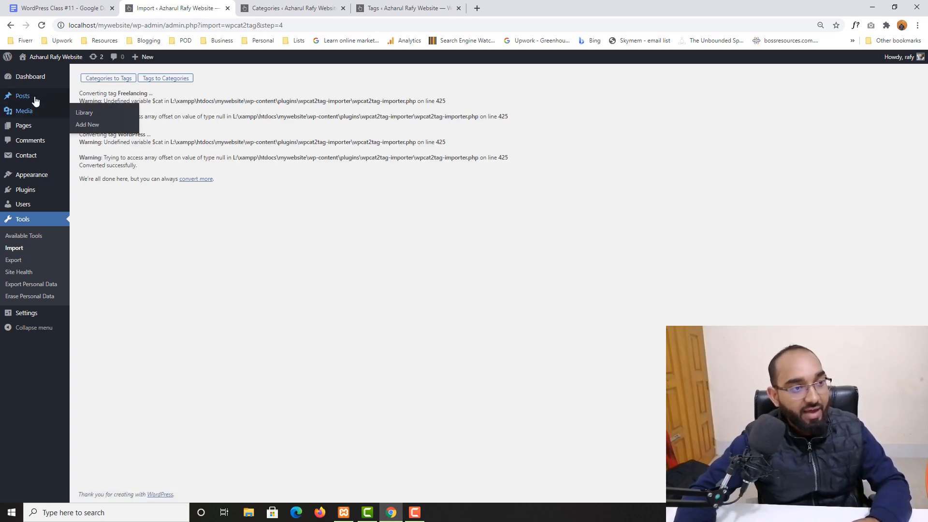
# Open the Posts > Categories list in a new tab.
pyautogui.moveTo(35, 101)
pyautogui.rightClick(98, 120)
pyautogui.click(121, 126)
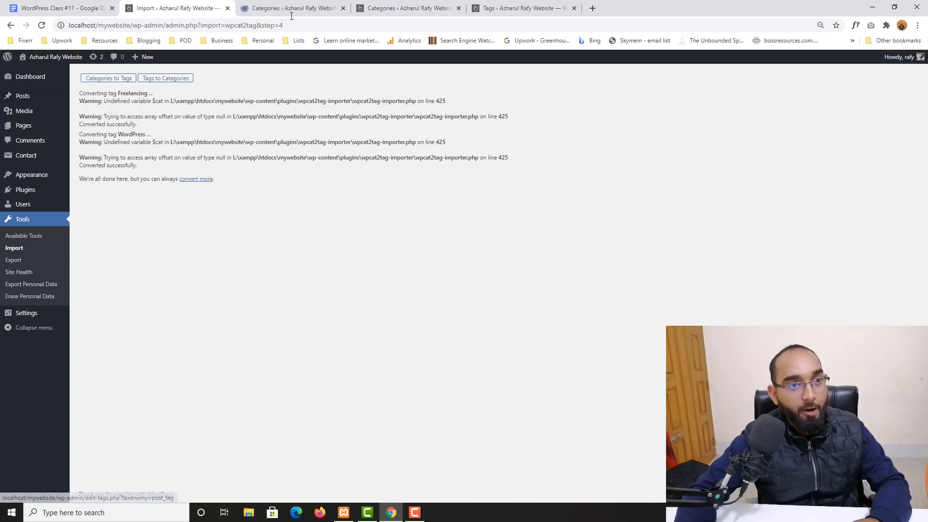
# Check that Freelancing and WordPress are listed as categories, then close both Categories pages and the Tags page.
pyautogui.click(291, 15)
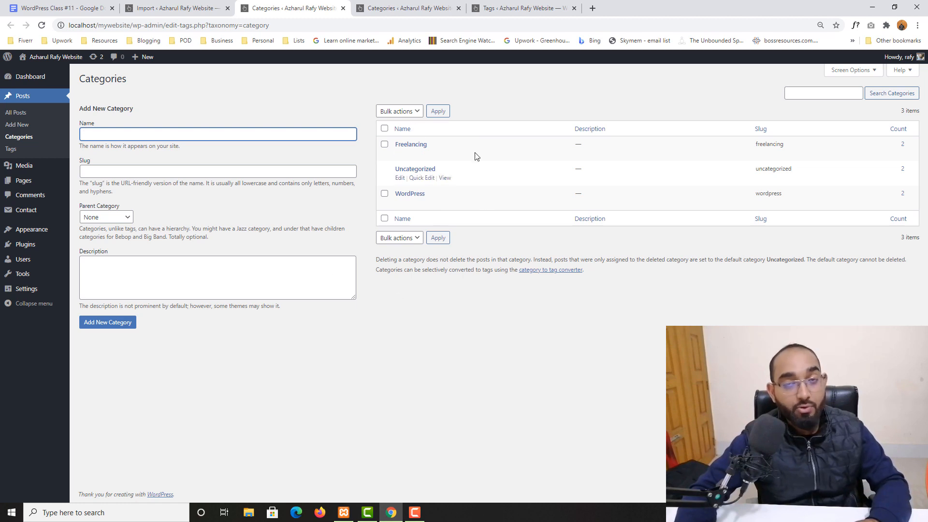
pyautogui.click(342, 8)
pyautogui.click(342, 8)
pyautogui.click(342, 7)
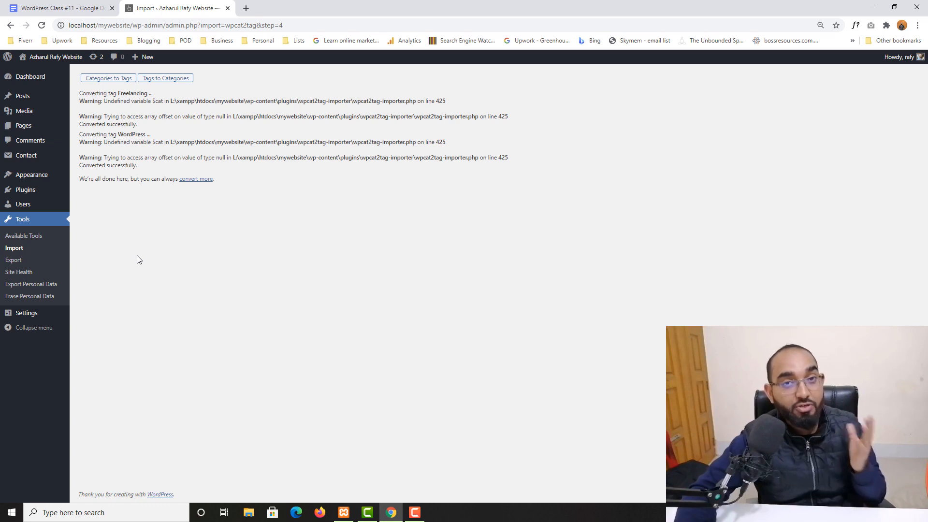
# Open Tools > Export and highlight the All content items: posts, pages, comments, custom fields, navigation.
pyautogui.click(13, 261)
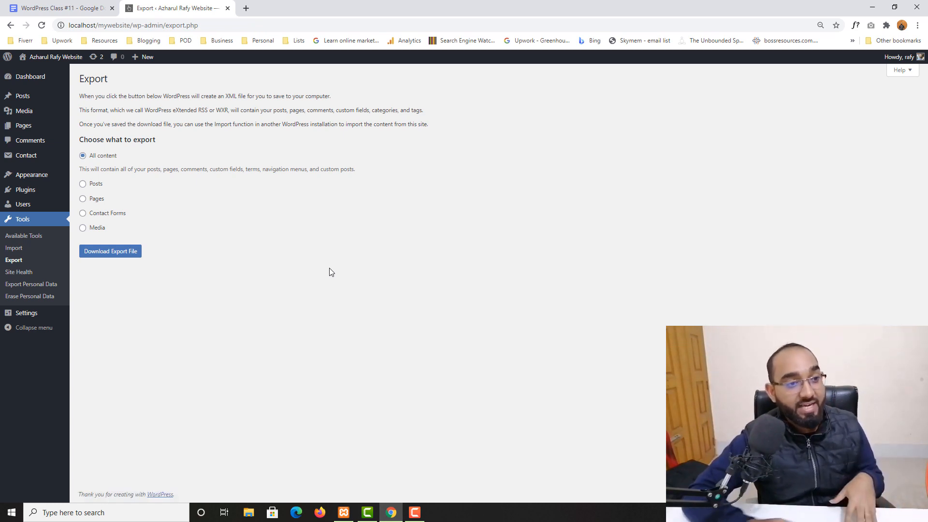
pyautogui.doubleClick(151, 168)
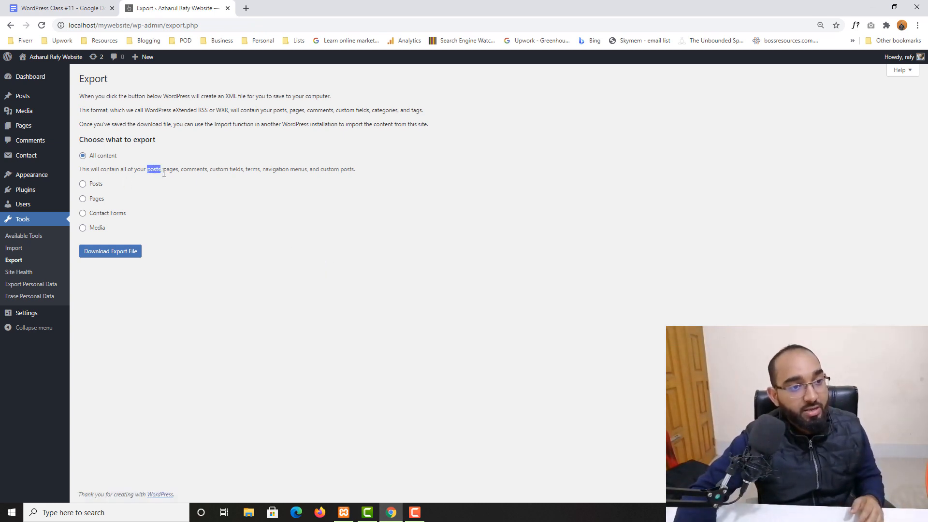
pyautogui.doubleClick(169, 170)
pyautogui.doubleClick(190, 170)
pyautogui.moveTo(211, 169); pyautogui.dragTo(243, 168)
pyautogui.click(259, 167)
pyautogui.doubleClick(271, 168)
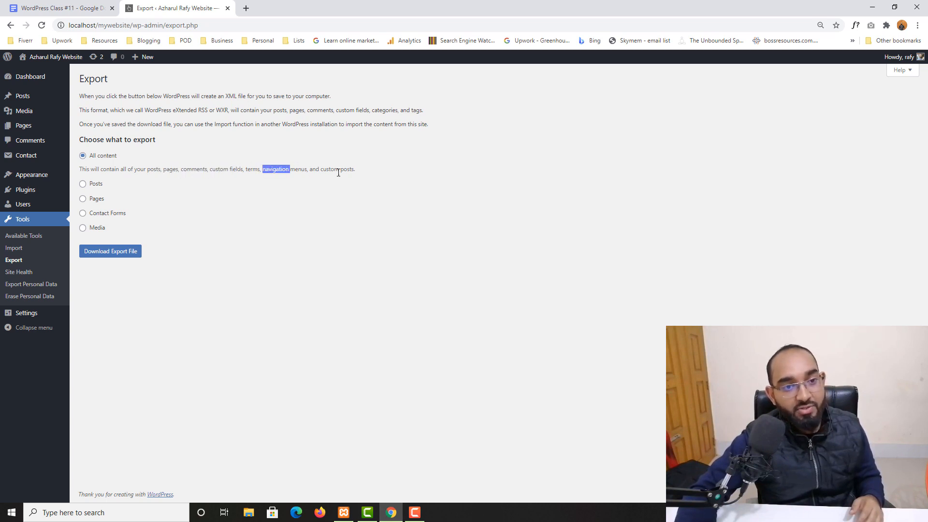
pyautogui.moveTo(354, 169); pyautogui.dragTo(225, 169)
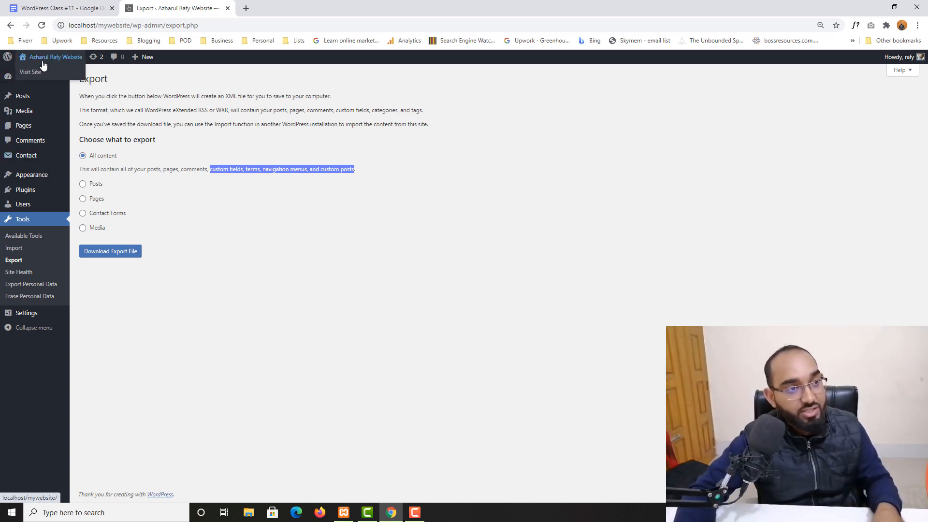
# Open the live site in a new tab, browse the Blog page's posts, then return to Export.
pyautogui.rightClick(39, 74)
pyautogui.click(61, 76)
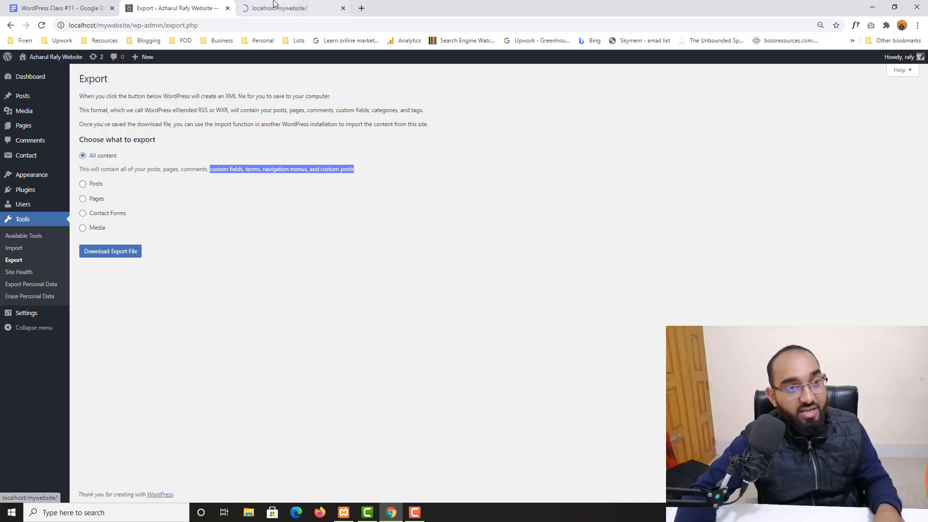
pyautogui.click(292, 7)
pyautogui.scroll(-15, 381, 276)
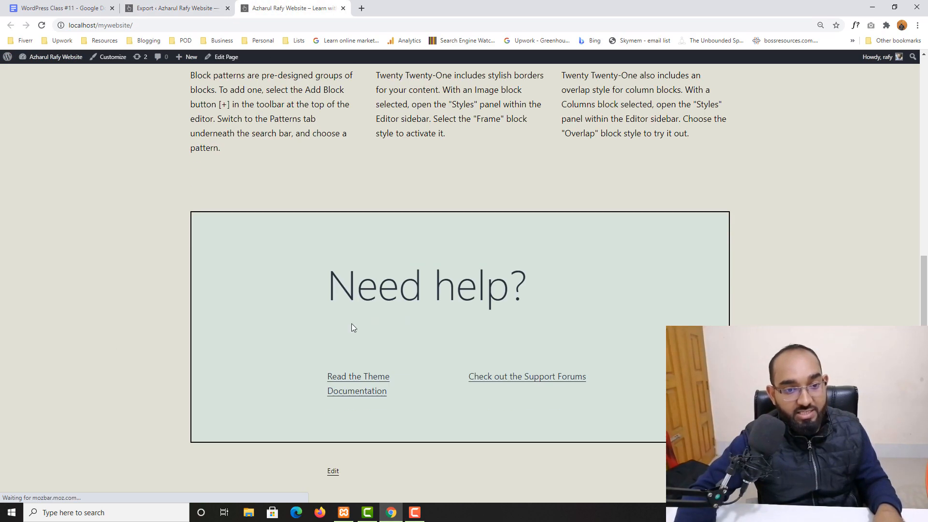
pyautogui.scroll(6, 352, 327)
pyautogui.scroll(10, 491, 278)
pyautogui.click(664, 123)
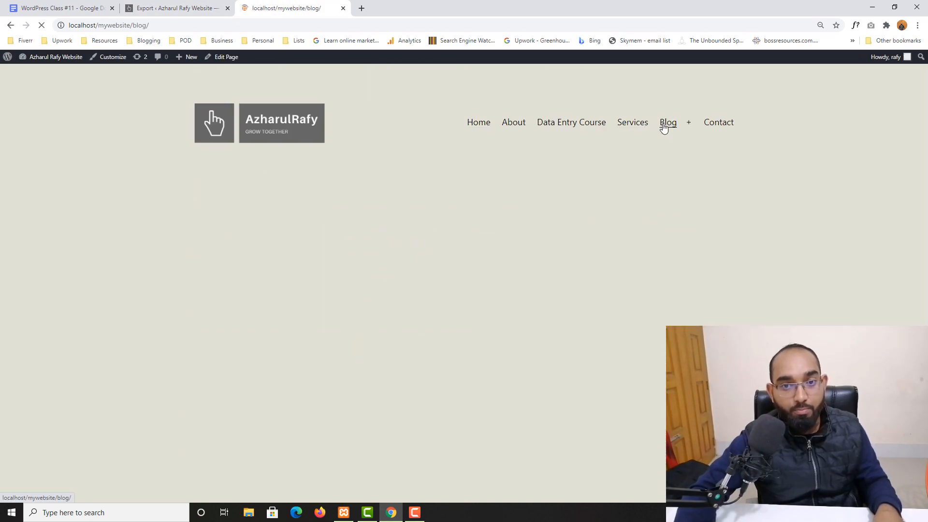
pyautogui.scroll(-12, 449, 305)
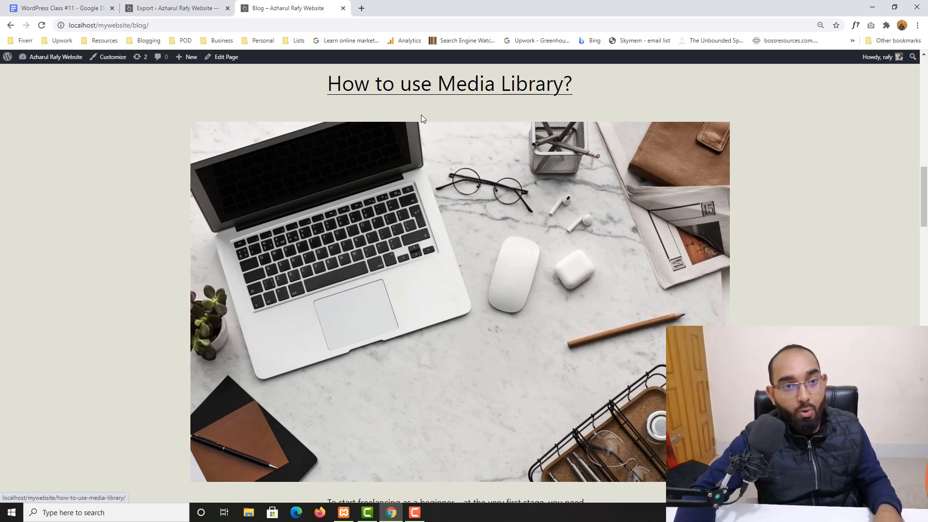
pyautogui.scroll(-8, 422, 117)
pyautogui.scroll(-14, 222, 374)
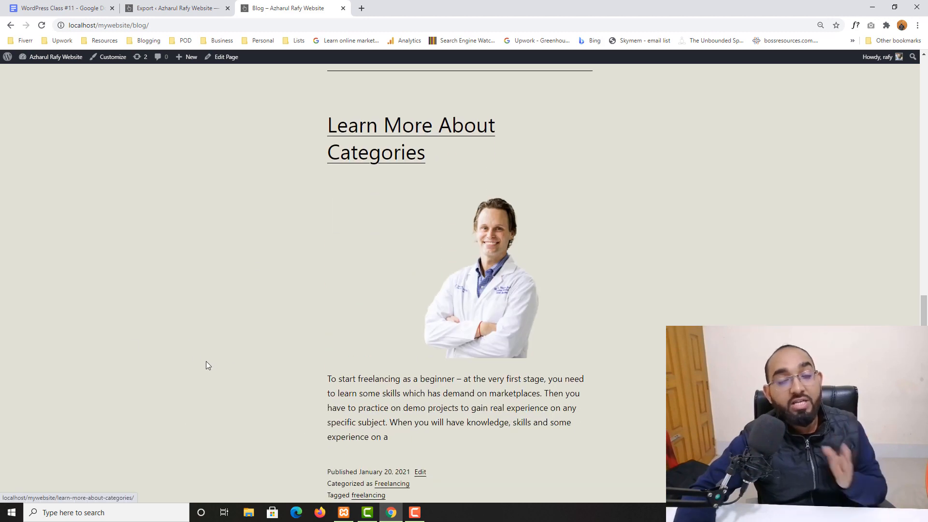
pyautogui.scroll(15, 218, 355)
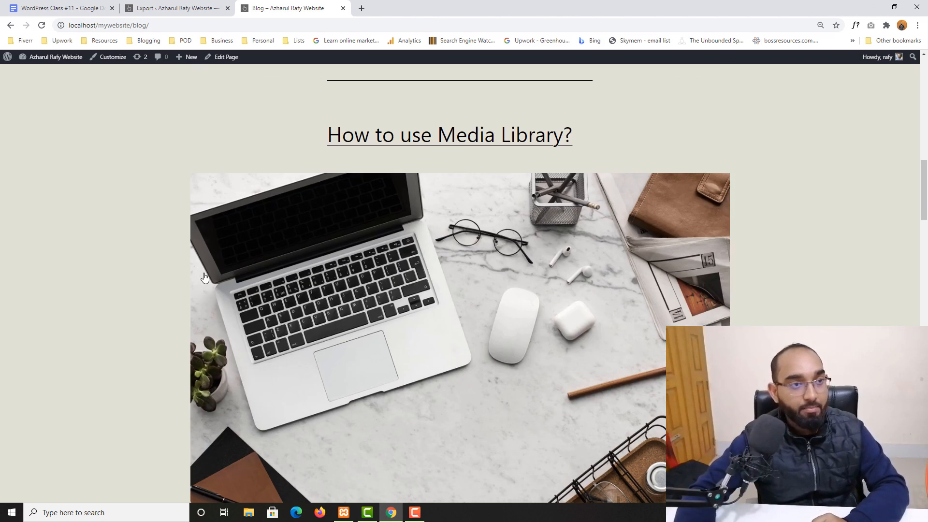
pyautogui.click(191, 5)
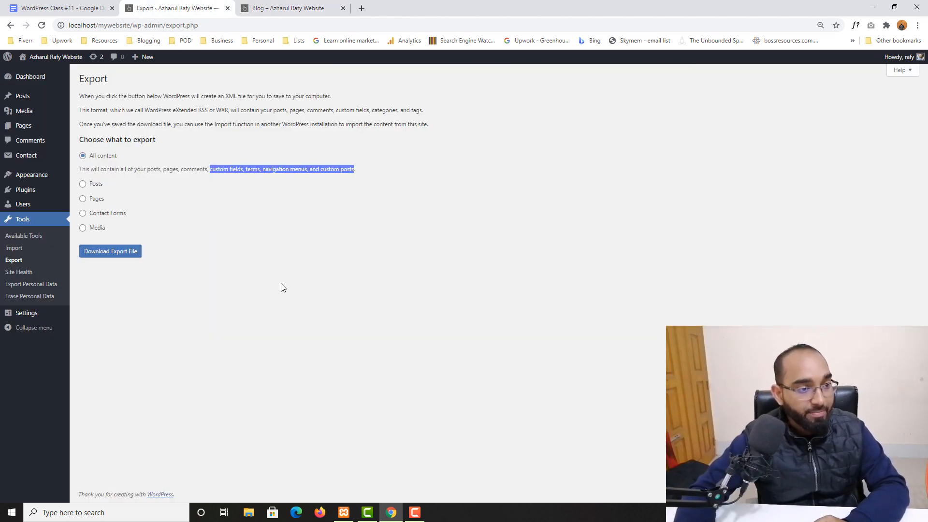
# After previewing the Posts and Pages options, export All content and save the XML file to Downloads.
pyautogui.click(148, 184)
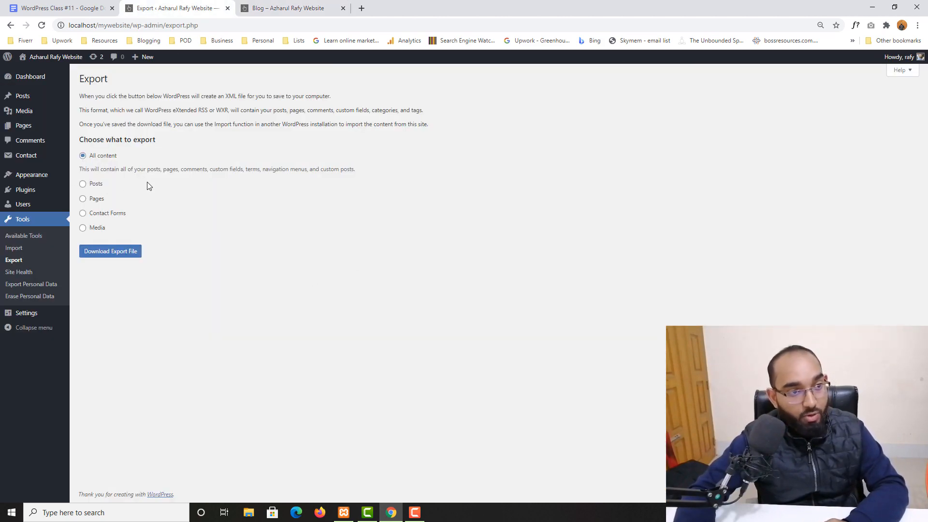
pyautogui.click(93, 188)
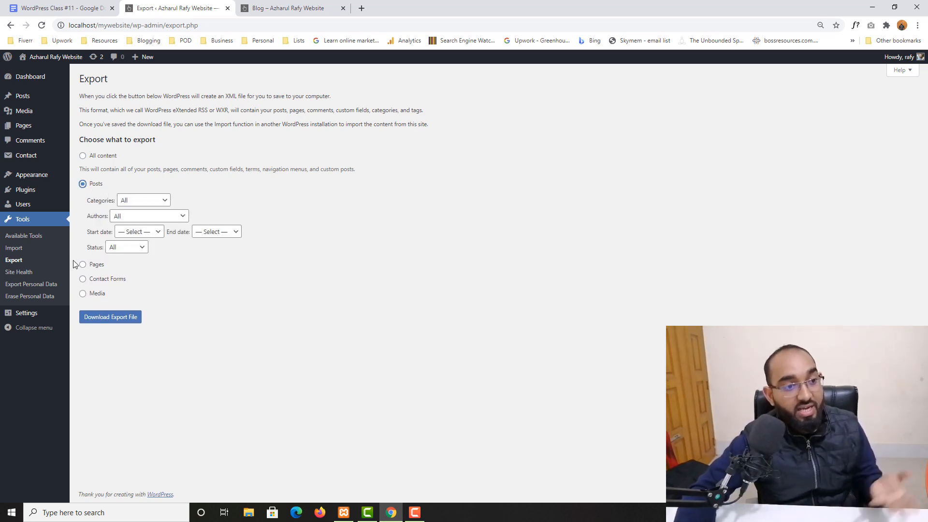
pyautogui.click(83, 264)
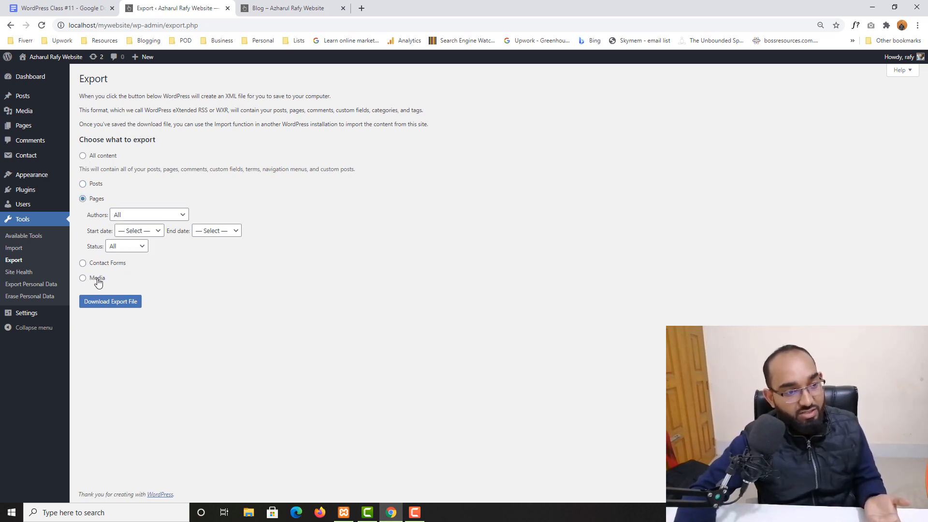
pyautogui.click(83, 156)
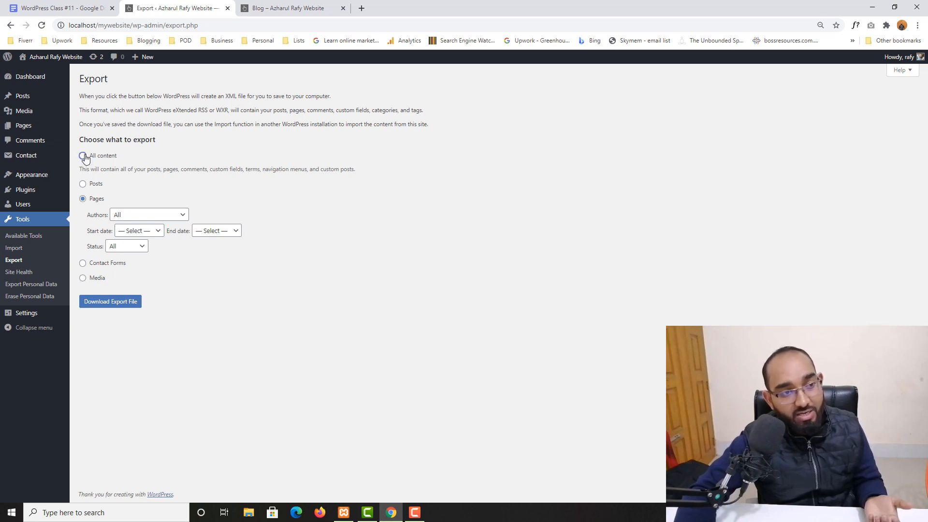
pyautogui.click(99, 252)
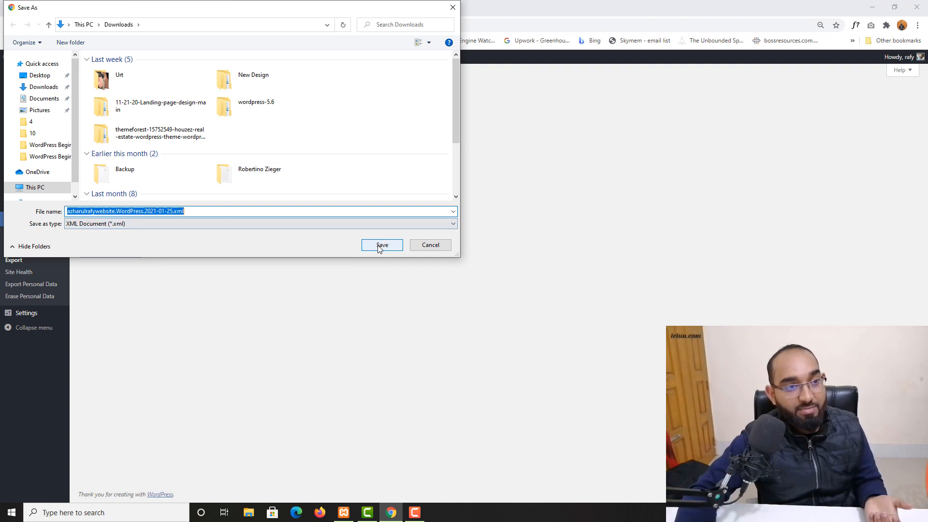
pyautogui.click(382, 245)
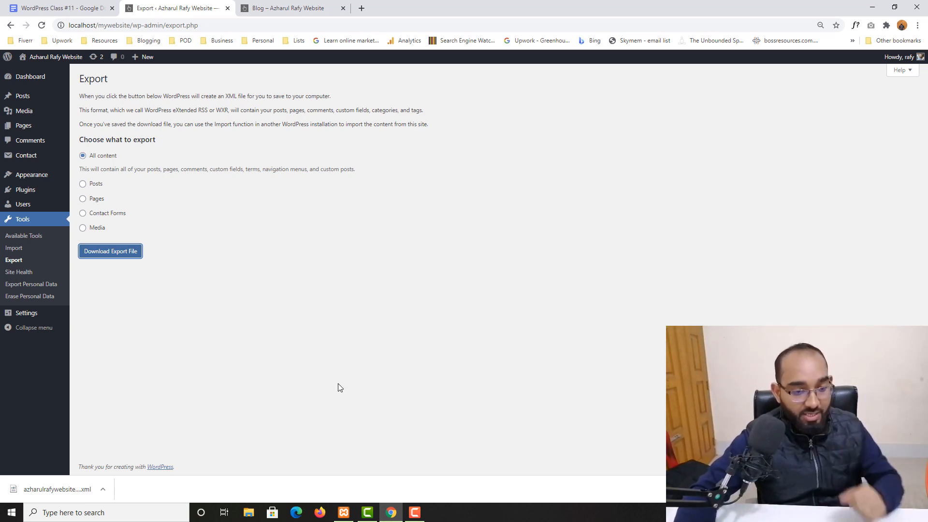
# Copy all 19 files and folders from Downloads\wordpress-5.6\wordpress.
pyautogui.click(249, 513)
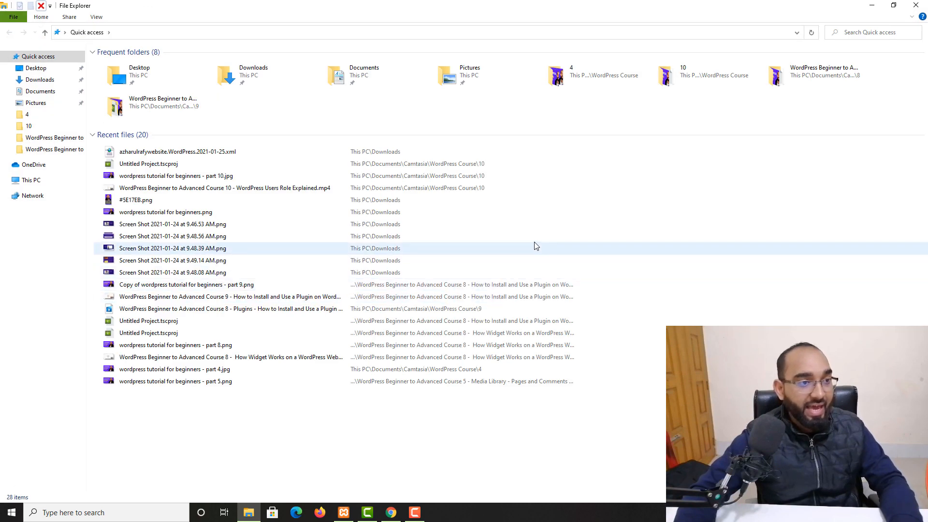
pyautogui.click(38, 80)
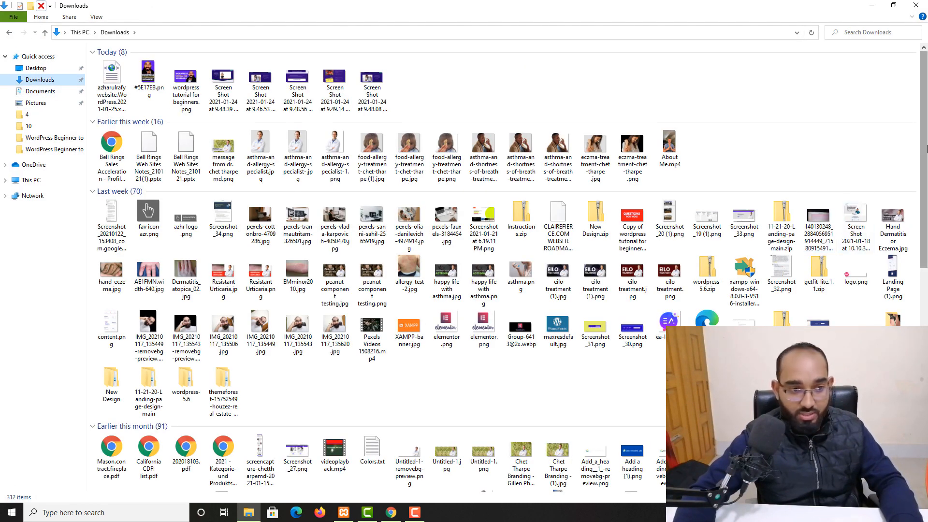
pyautogui.doubleClick(186, 382)
pyautogui.doubleClick(191, 63)
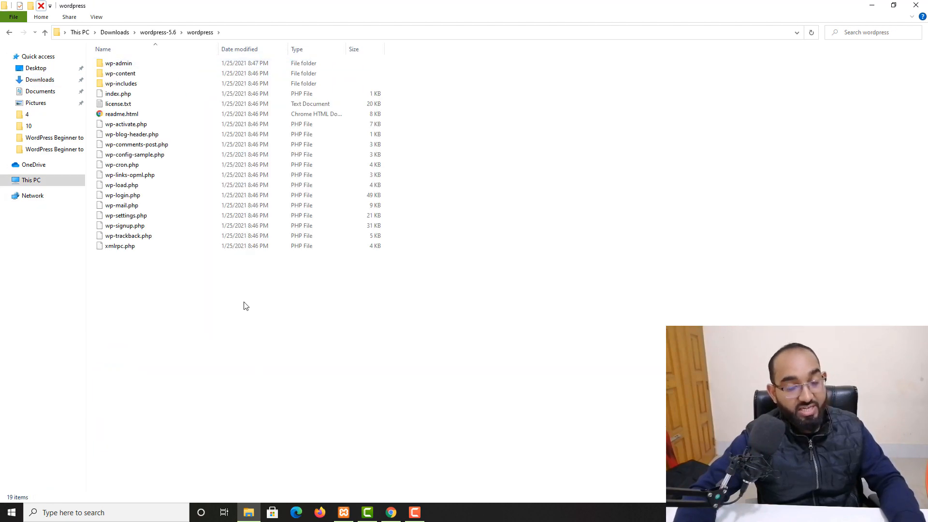
pyautogui.moveTo(201, 291); pyautogui.dragTo(175, 63)
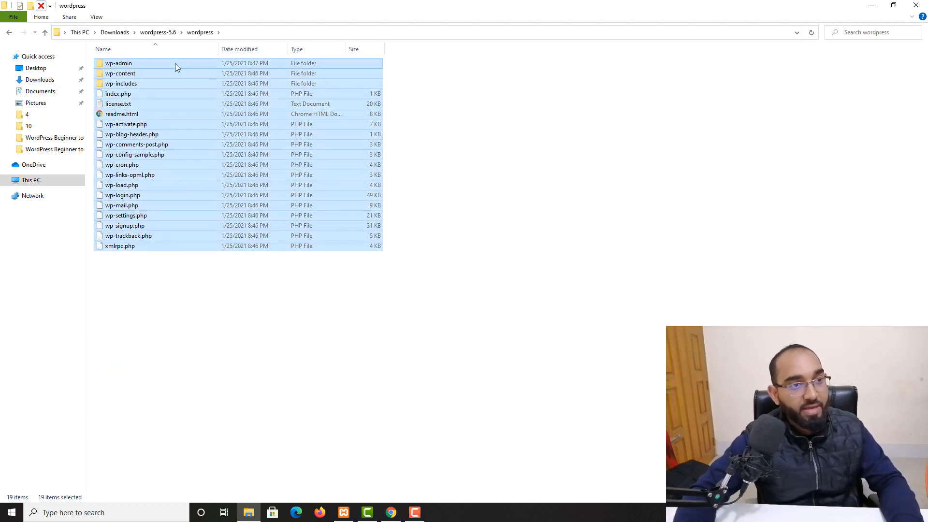
pyautogui.rightClick(175, 62)
pyautogui.click(199, 134)
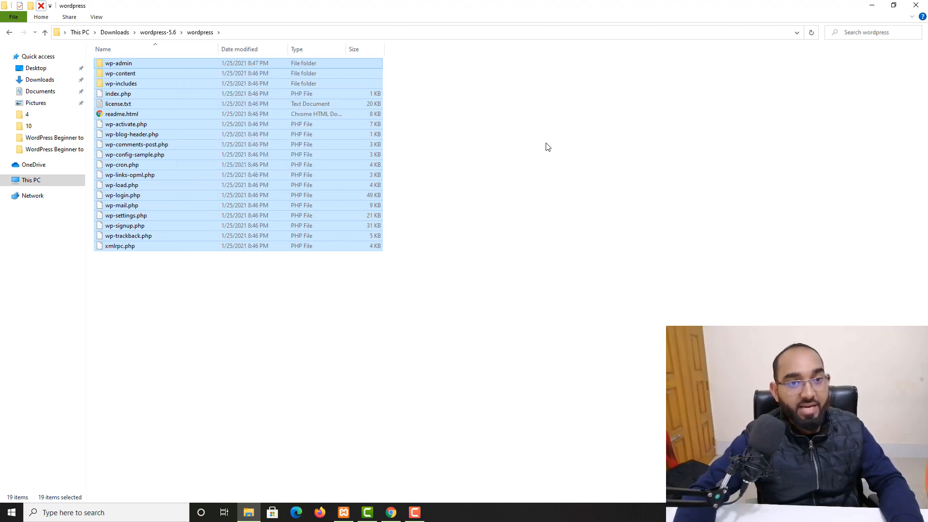
# Create a folder named 'newsite' in L:\xampp\htdocs.
pyautogui.click(34, 181)
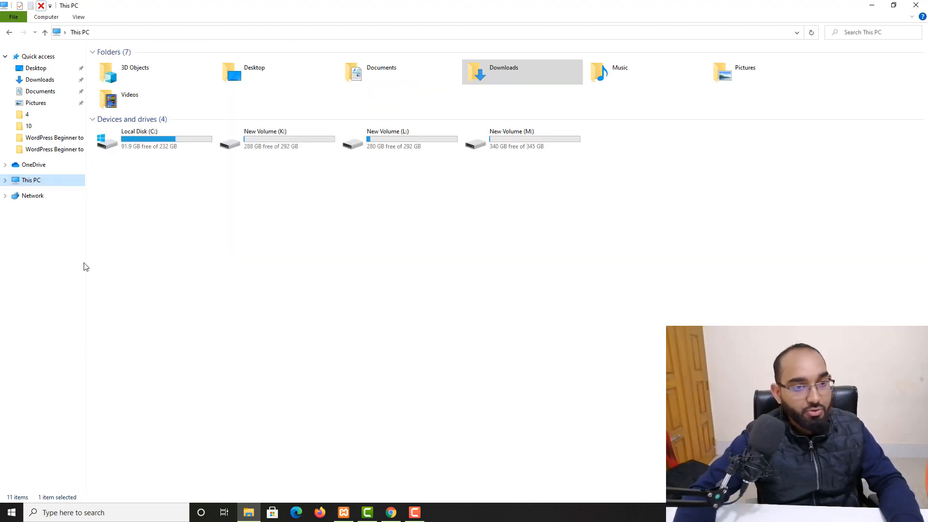
pyautogui.doubleClick(404, 143)
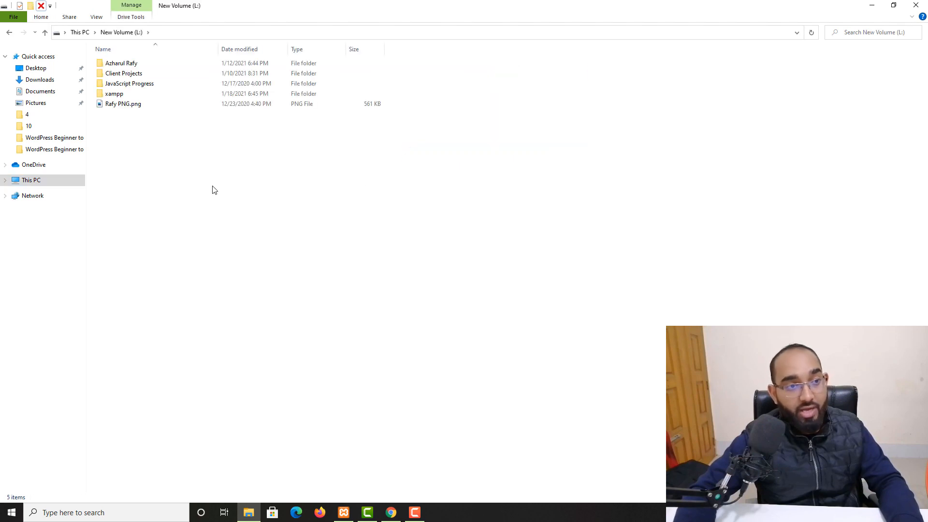
pyautogui.doubleClick(116, 95)
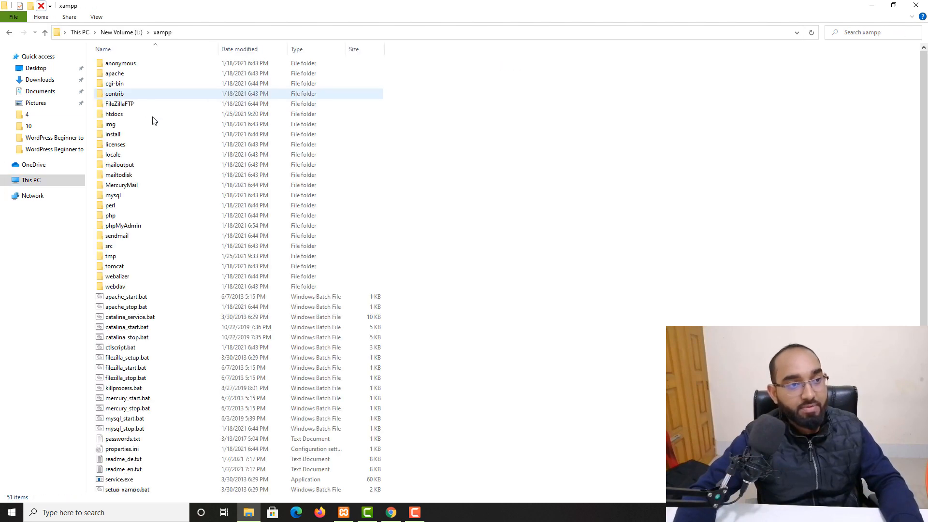
pyautogui.doubleClick(114, 116)
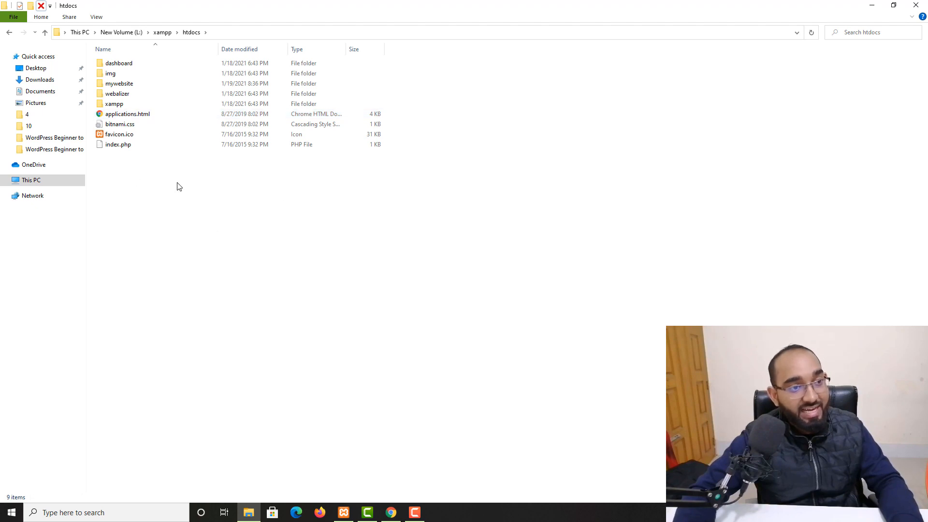
pyautogui.click(30, 6)
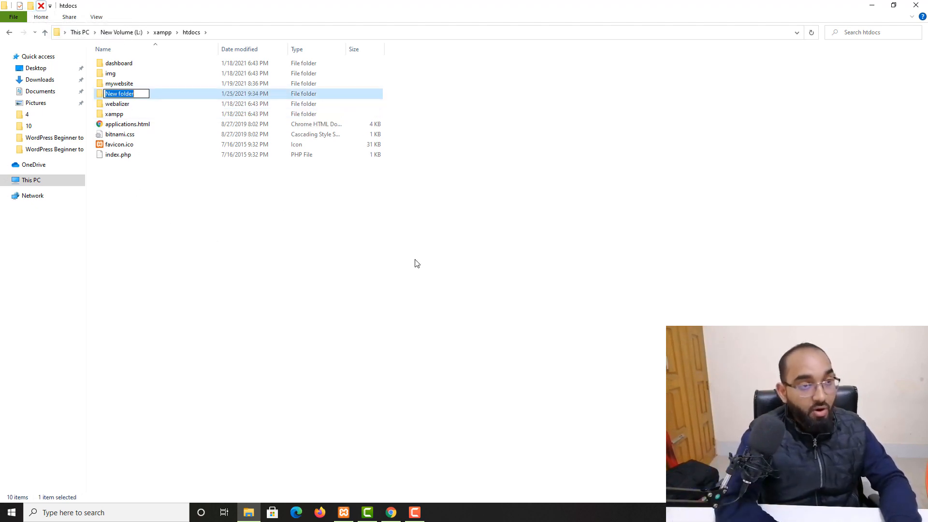
pyautogui.write('new')
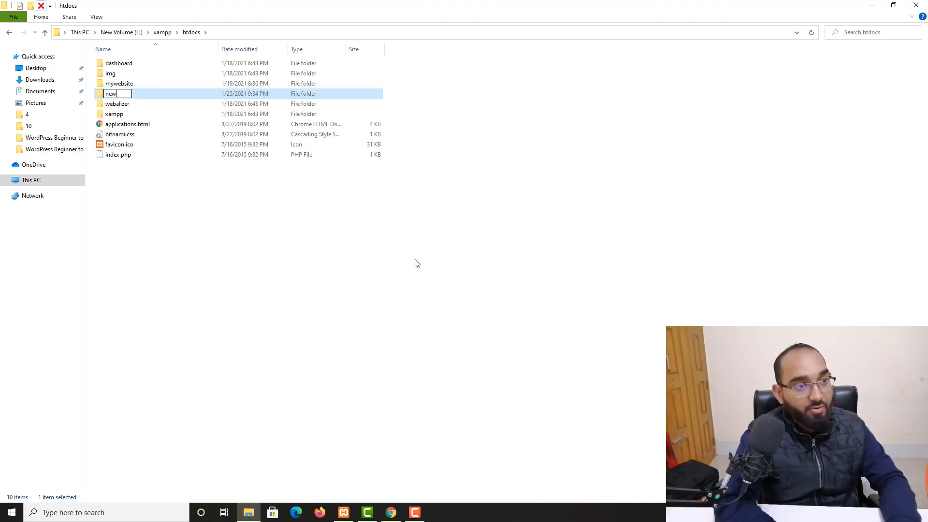
pyautogui.write('site')
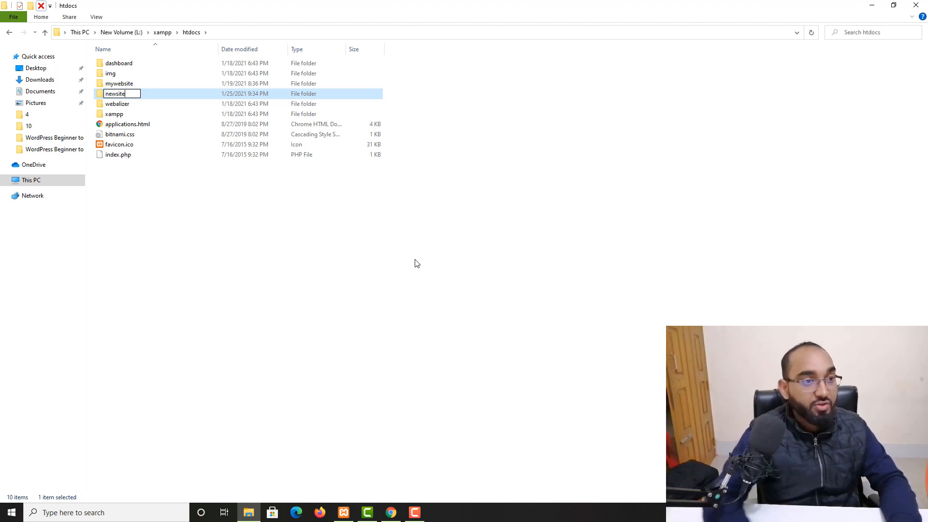
pyautogui.press('Return')
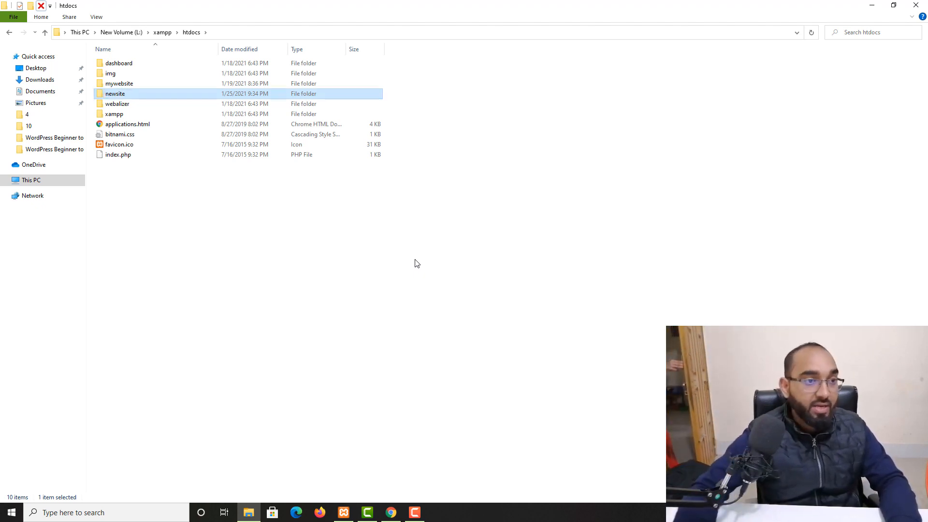
# Paste the copied WordPress files into the newsite folder.
pyautogui.doubleClick(129, 98)
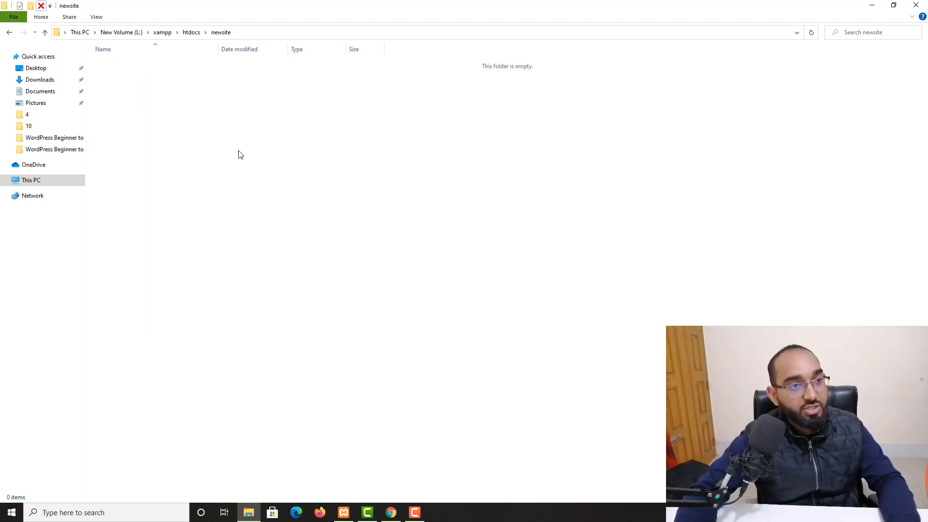
pyautogui.rightClick(210, 127)
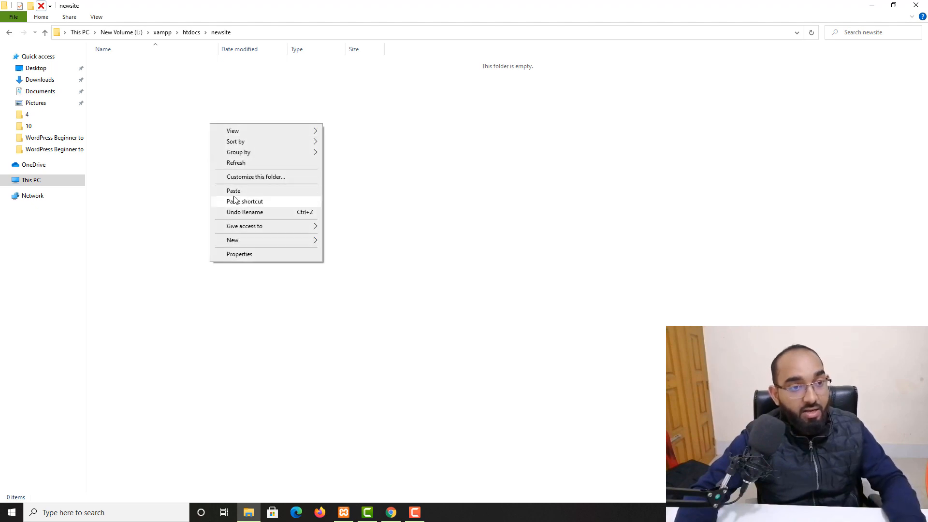
pyautogui.click(344, 127)
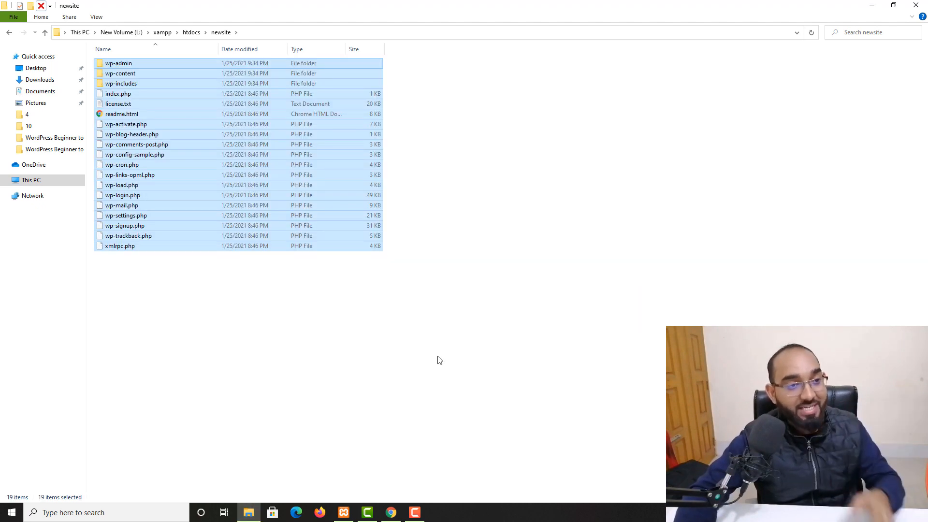
pyautogui.click(391, 512)
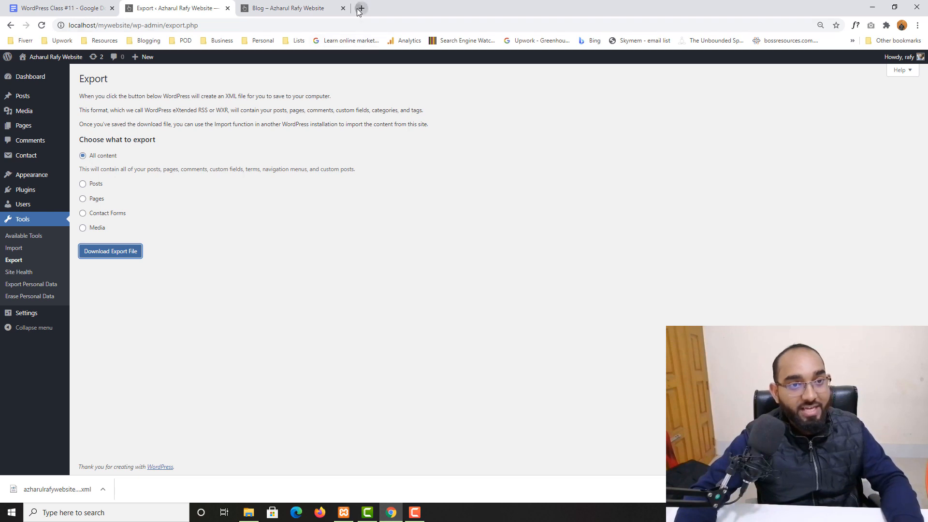
# Load localhost/newsite in a new tab and continue the installer with English (United States).
pyautogui.click(358, 9)
pyautogui.write('lo')
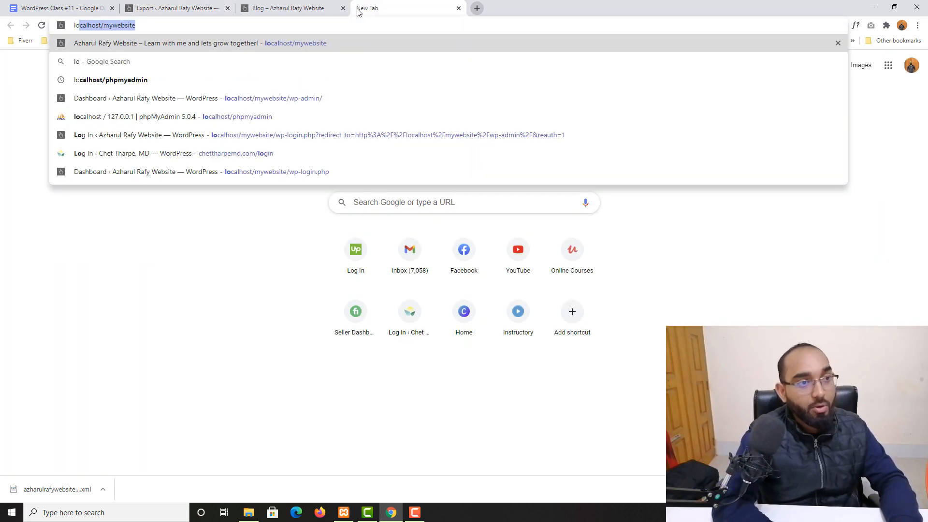
pyautogui.press('Right')
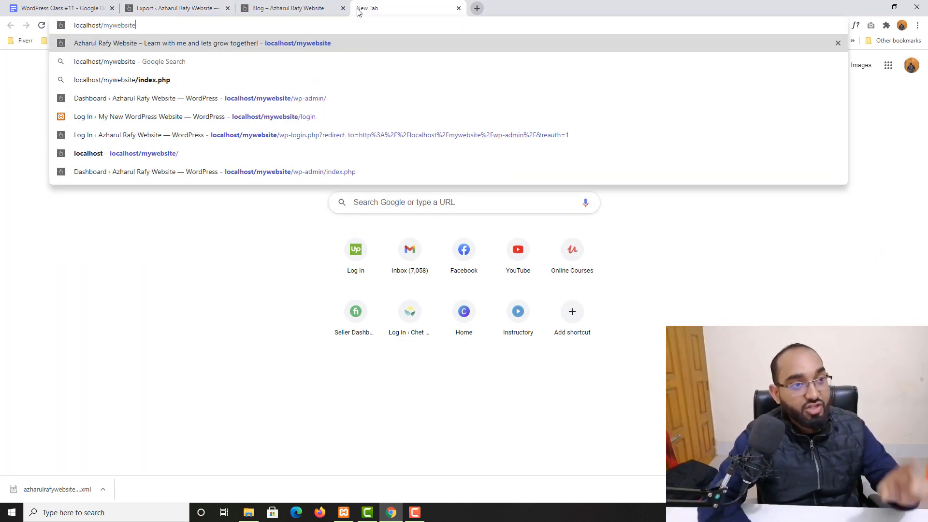
pyautogui.press('BackSpace')
pyautogui.press('BackSpace')
pyautogui.press('BackSpace')
pyautogui.press('BackSpace')
pyautogui.press('BackSpace')
pyautogui.press('BackSpace')
pyautogui.press('BackSpace')
pyautogui.press('BackSpace')
pyautogui.press('BackSpace')
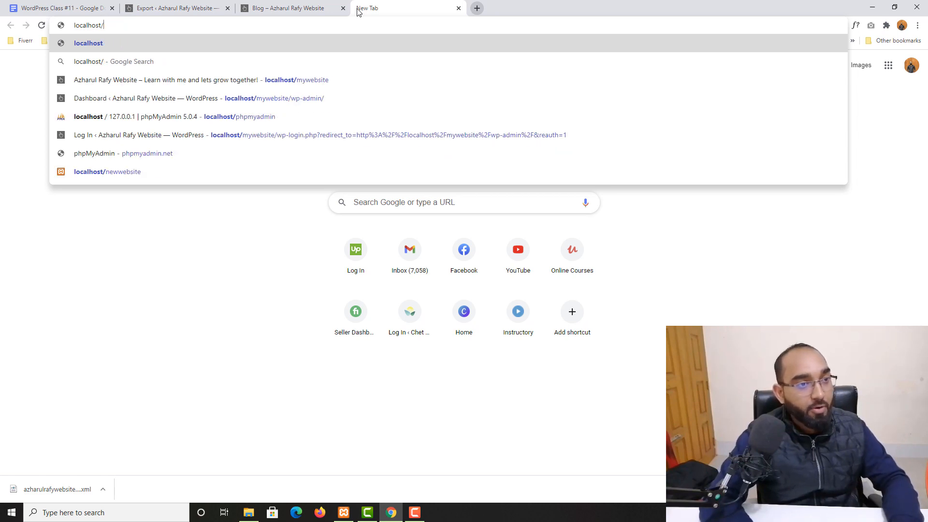
pyautogui.write('newsite')
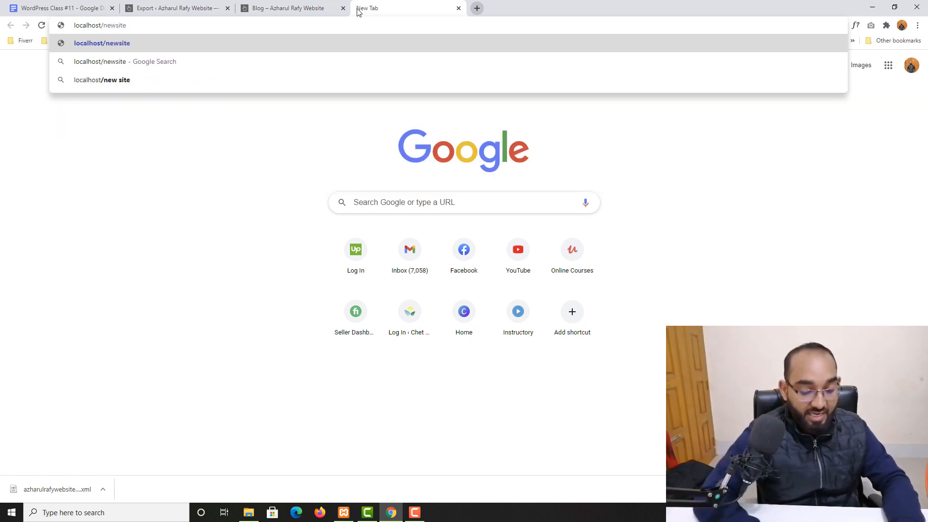
pyautogui.press('Return')
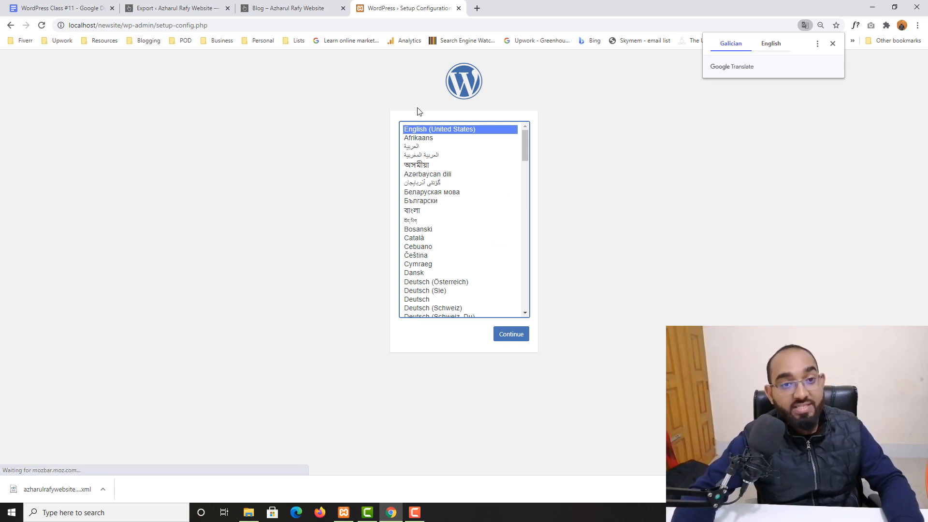
pyautogui.click(519, 333)
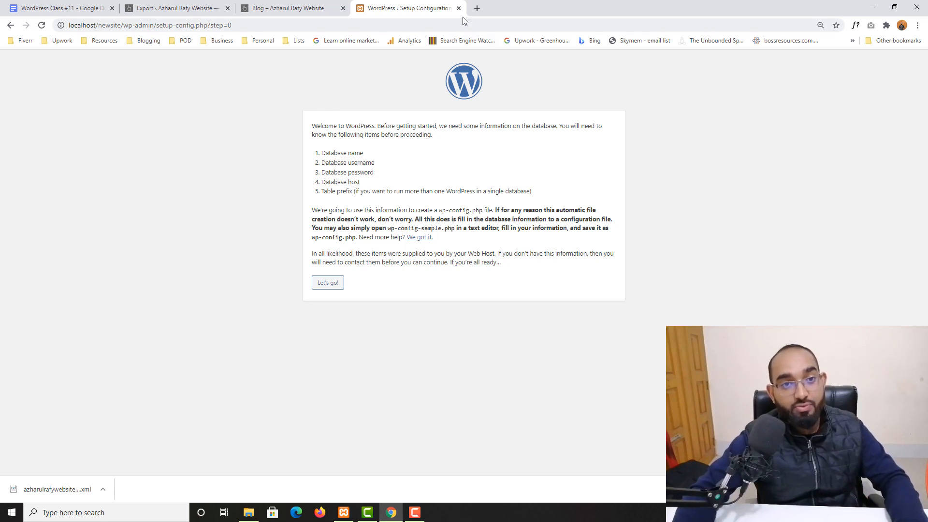
pyautogui.click(479, 9)
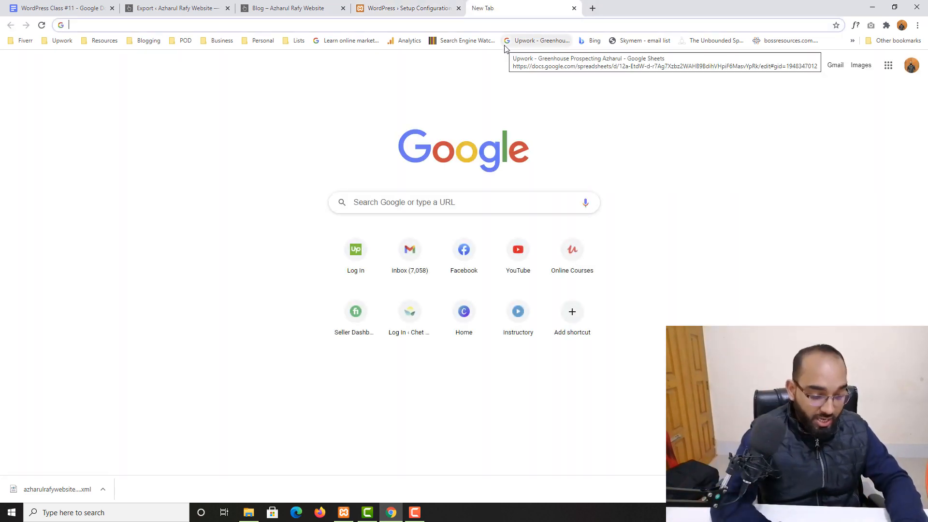
# Open phpMyAdmin at localhost/phpmyadmin.
pyautogui.write('localhost/mywebsi')
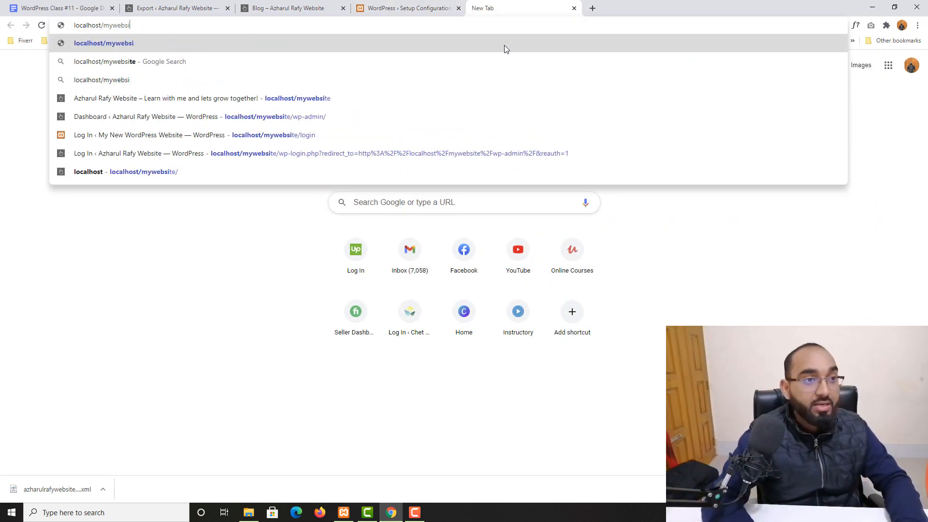
pyautogui.press('BackSpace')
pyautogui.press('BackSpace')
pyautogui.press('BackSpace')
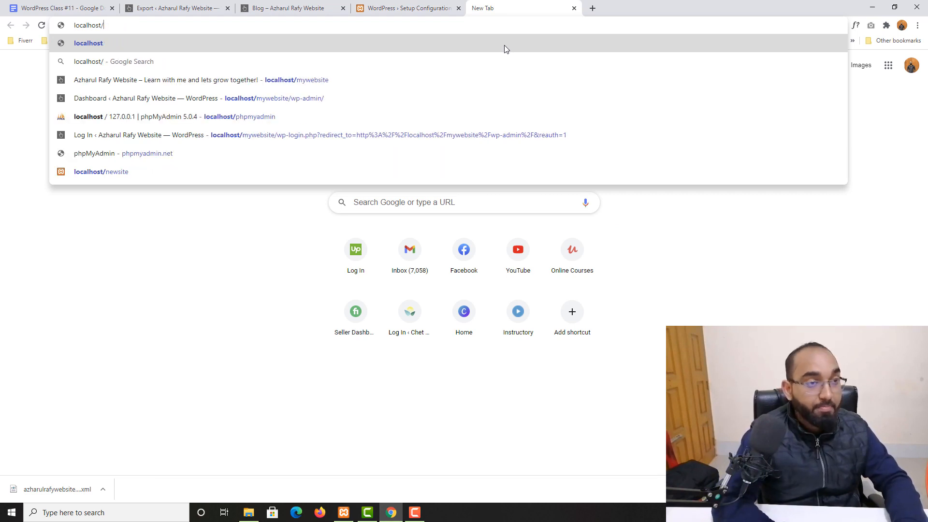
pyautogui.write('m')
pyautogui.press('BackSpace')
pyautogui.press('BackSpace')
pyautogui.write('p')
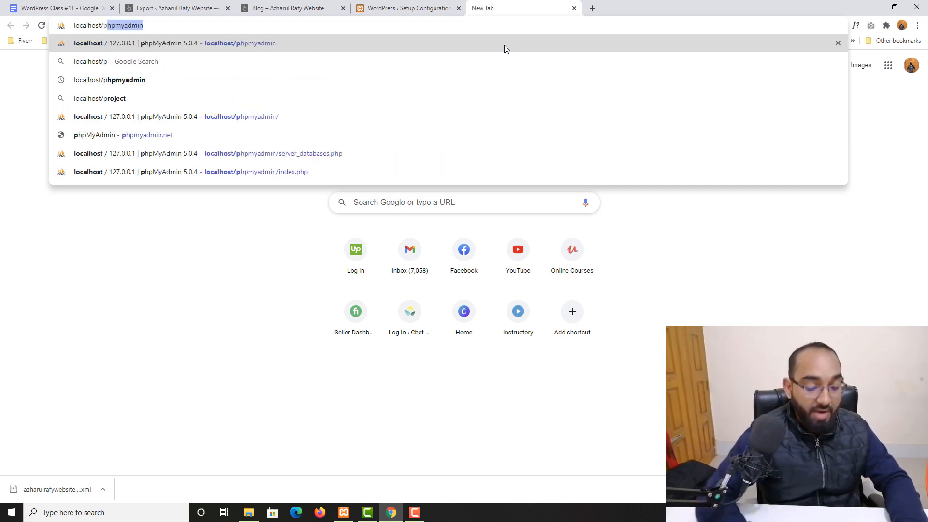
pyautogui.press('Return')
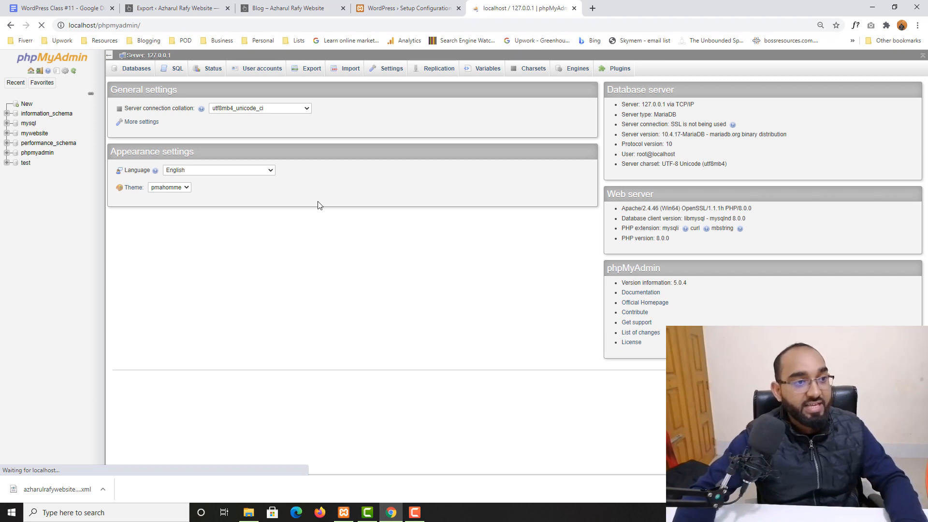
# Create an empty database named newsite, then return to the course notes document.
pyautogui.click(130, 73)
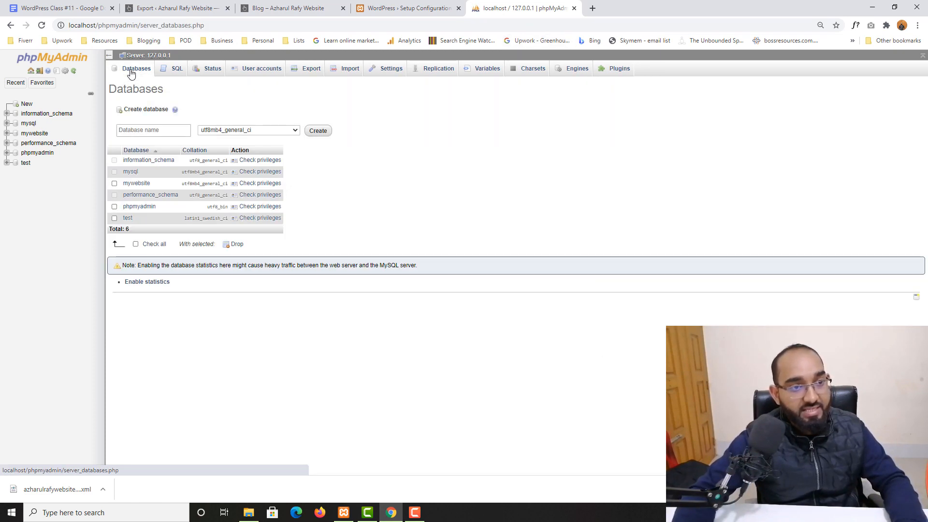
pyautogui.click(153, 130)
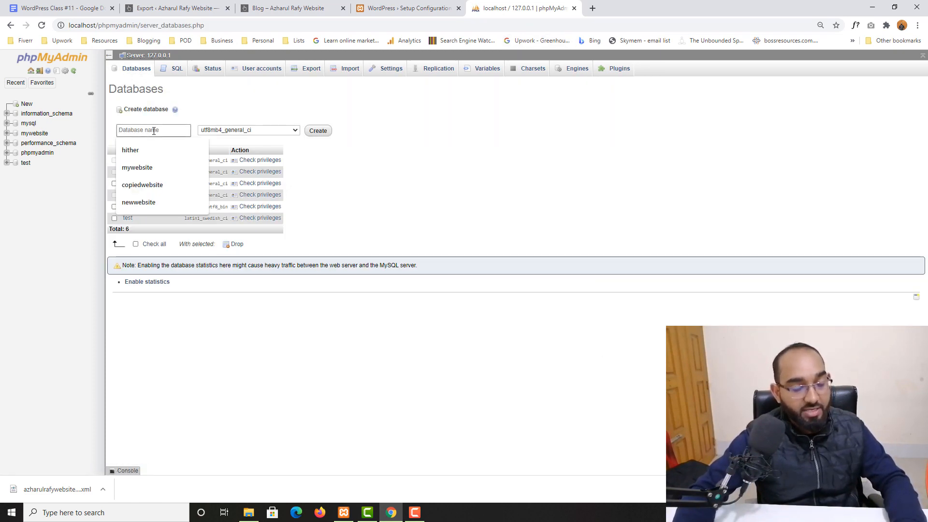
pyautogui.write('newsite')
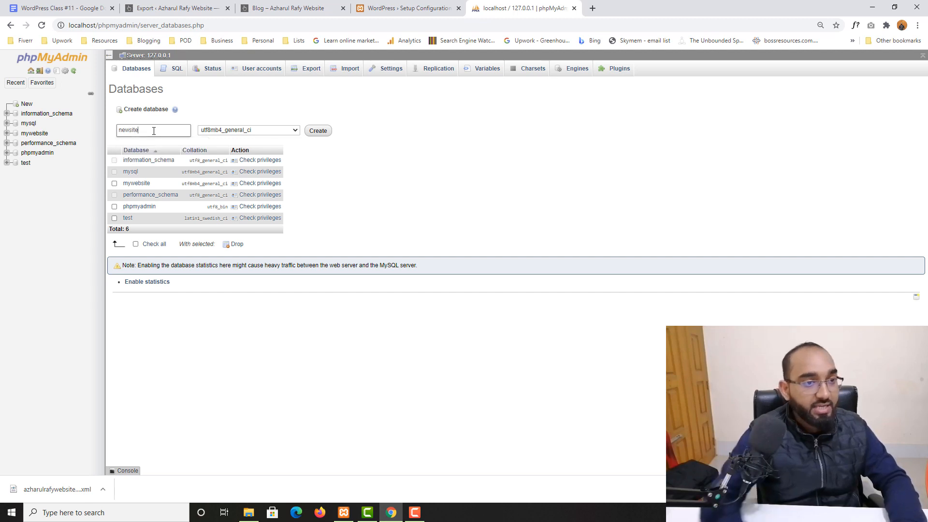
pyautogui.click(317, 130)
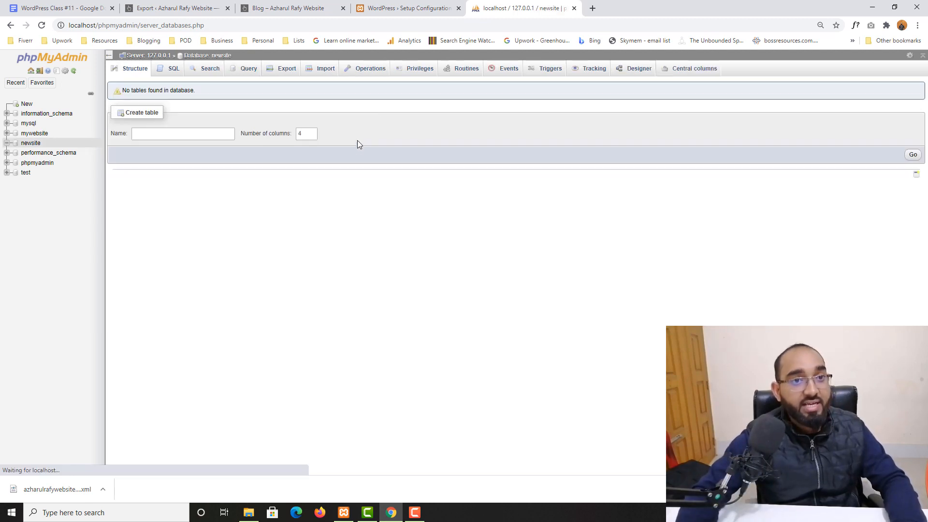
pyautogui.click(58, 8)
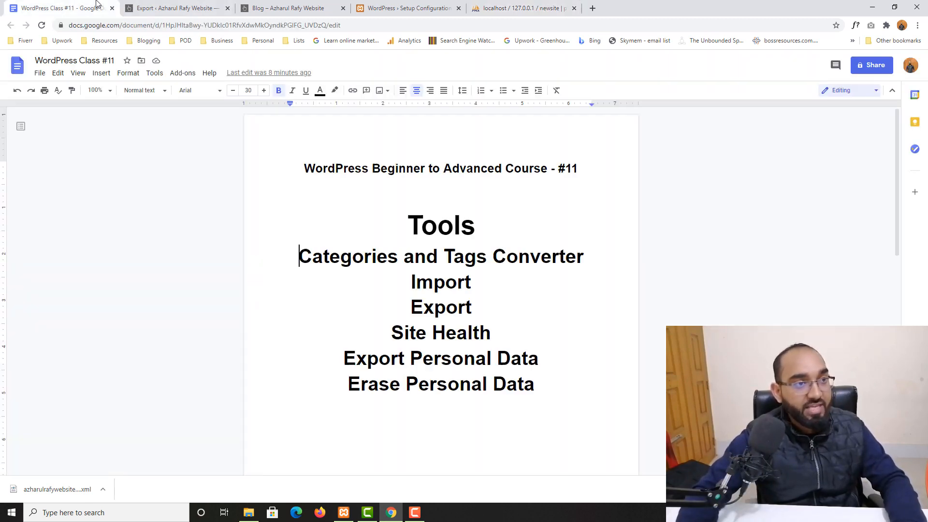
# Add a 'Database: newsite' line below Erase Personal Data in the notes, then go back to phpMyAdmin.
pyautogui.press('Return')
pyautogui.press('Return')
pyautogui.write('D')
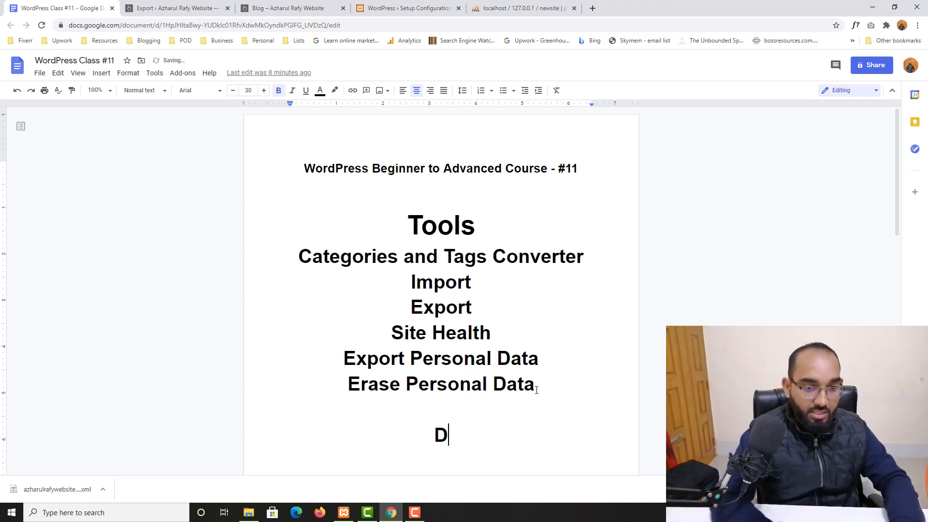
pyautogui.write('atabase:')
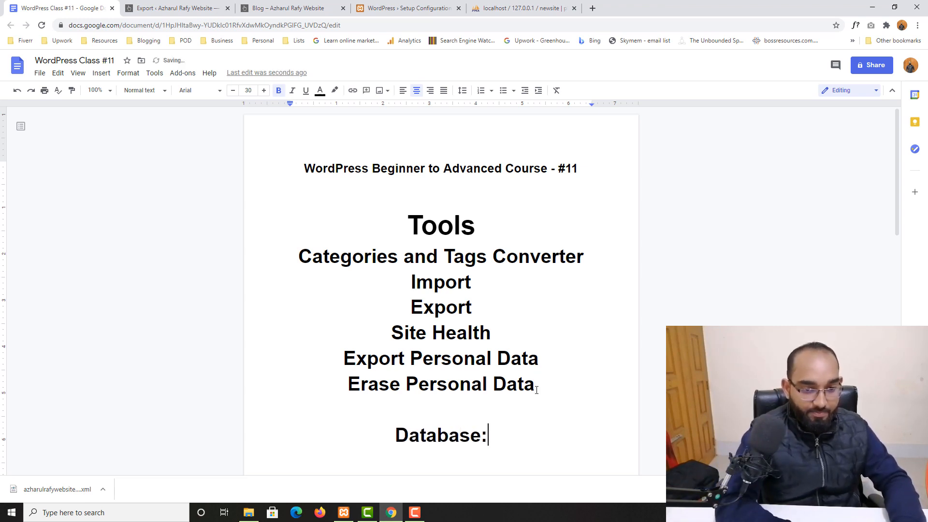
pyautogui.write(' newsai')
pyautogui.press('BackSpace')
pyautogui.press('BackSpace')
pyautogui.write('io')
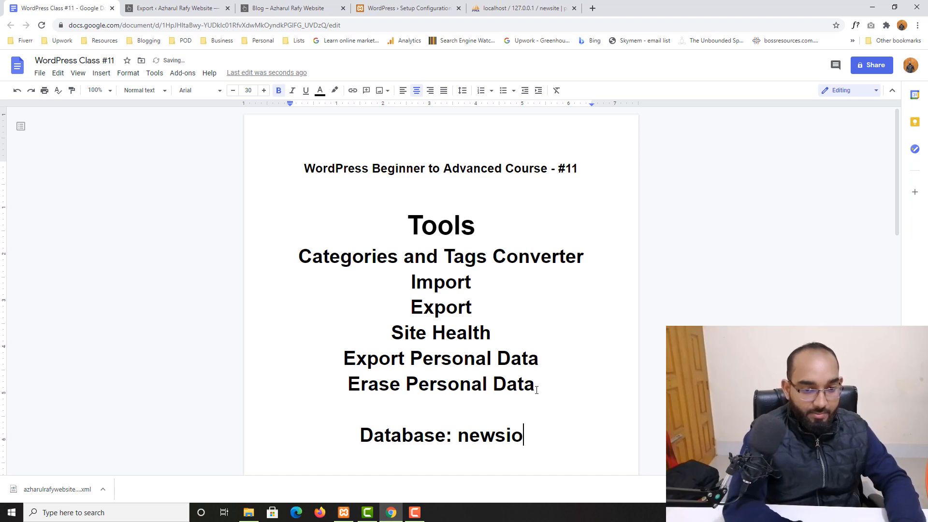
pyautogui.press('BackSpace')
pyautogui.write('yte')
pyautogui.press('BackSpace')
pyautogui.press('BackSpace')
pyautogui.press('BackSpace')
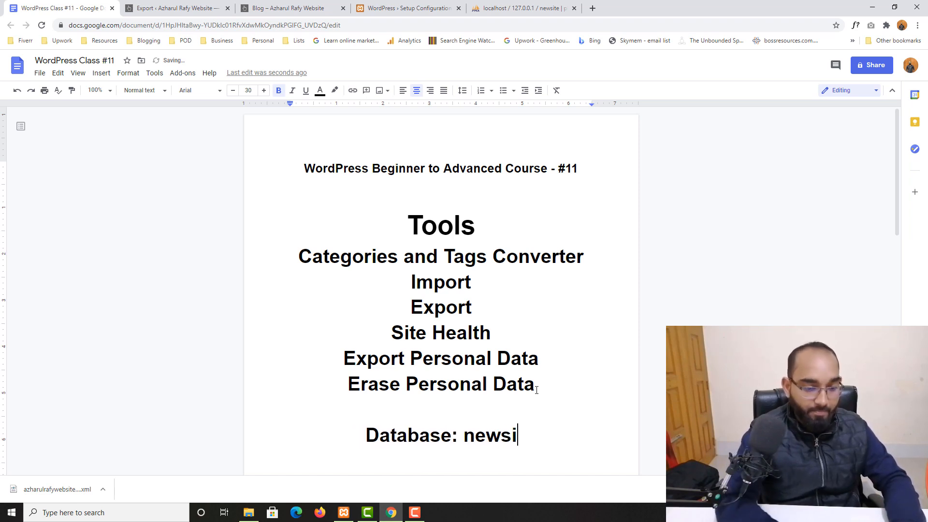
pyautogui.write('te')
pyautogui.press('Return')
pyautogui.click(520, 9)
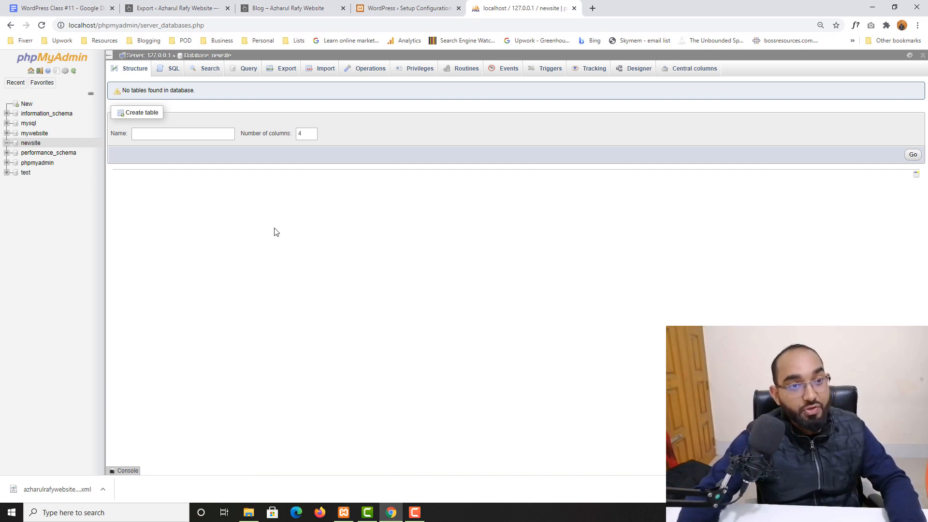
# Start a new user account for the newsite database with a user name and host set to Local.
pyautogui.click(30, 146)
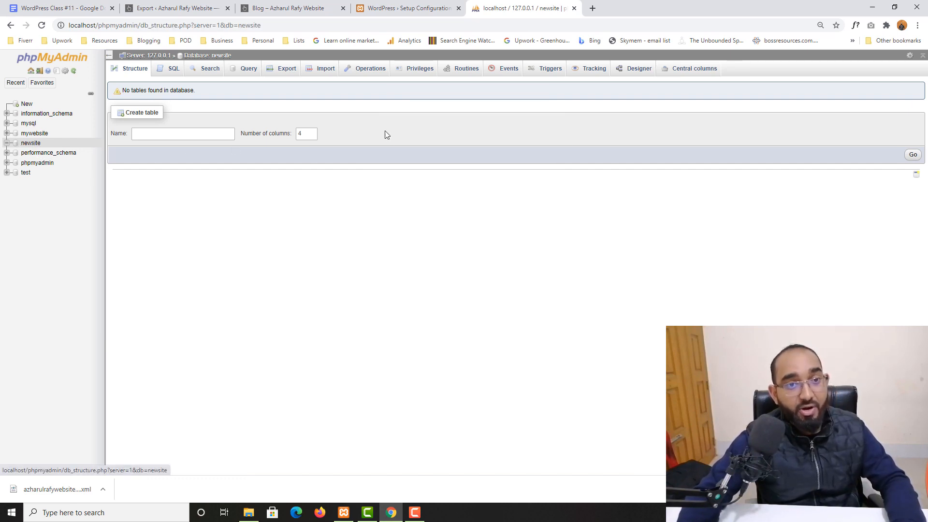
pyautogui.click(418, 75)
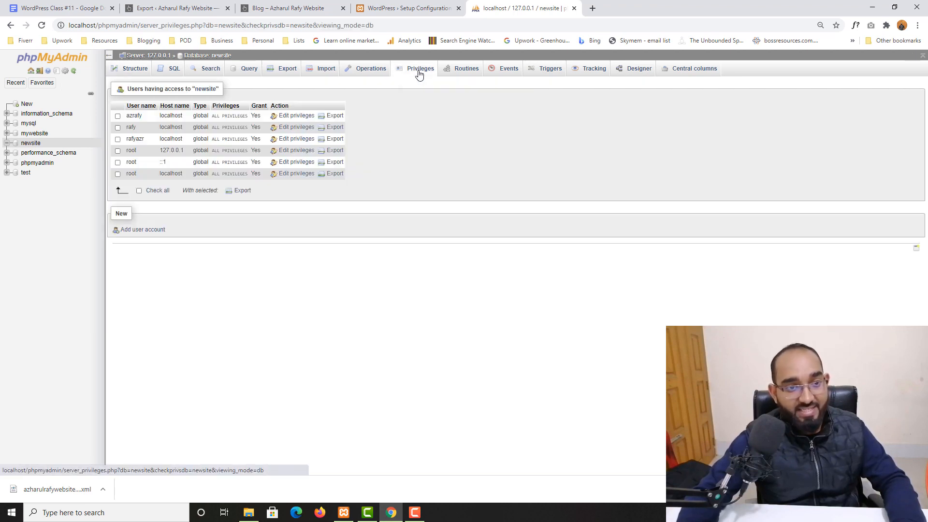
pyautogui.click(140, 229)
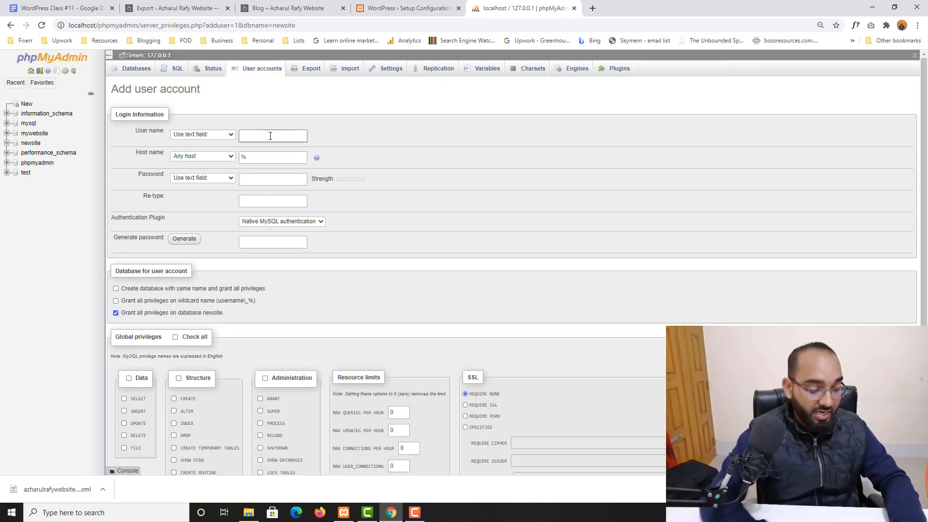
pyautogui.write('azra')
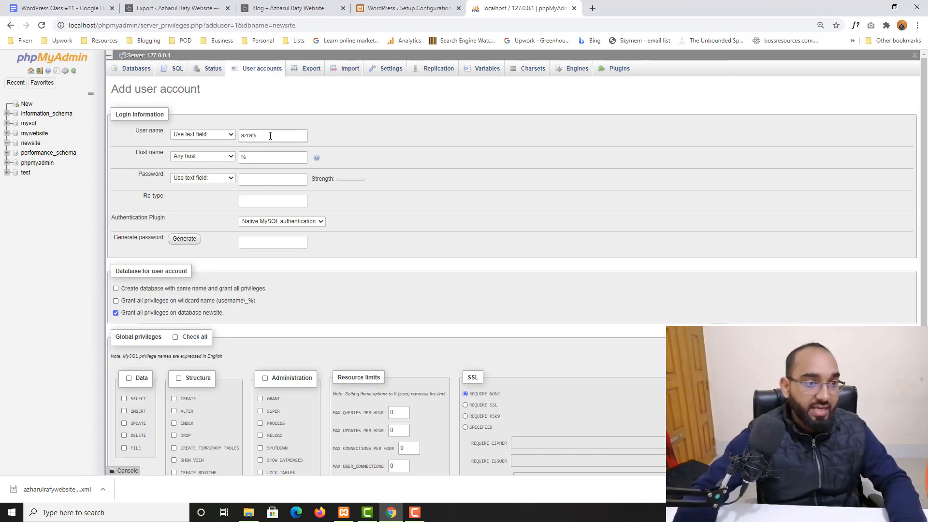
pyautogui.write('fy')
pyautogui.click(201, 155)
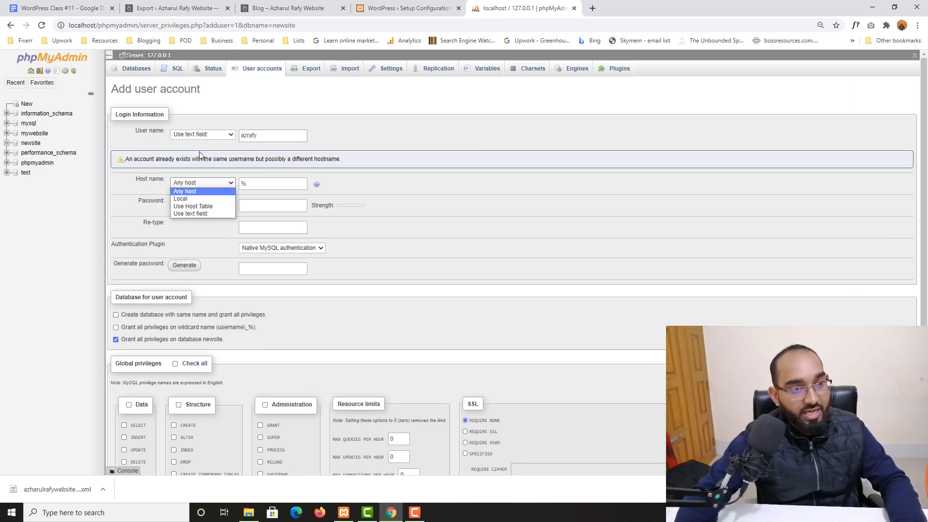
pyautogui.click(187, 194)
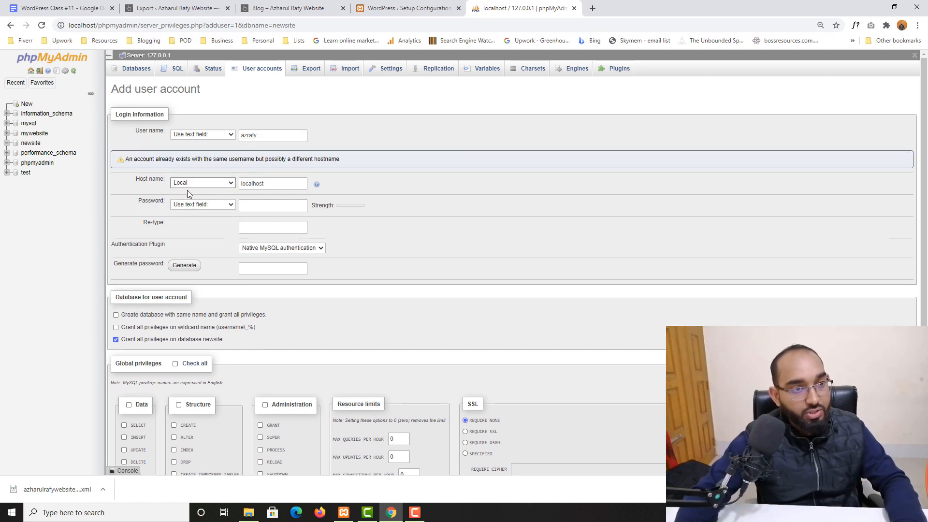
pyautogui.click(262, 137)
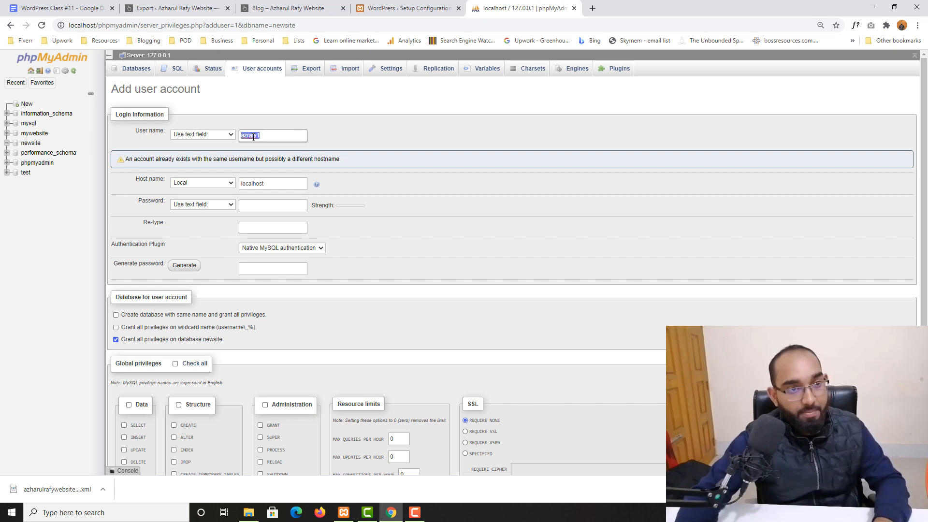
# Record the new account's user name on a 'User:' line in the course notes.
pyautogui.click(110, 4)
pyautogui.write('Use')
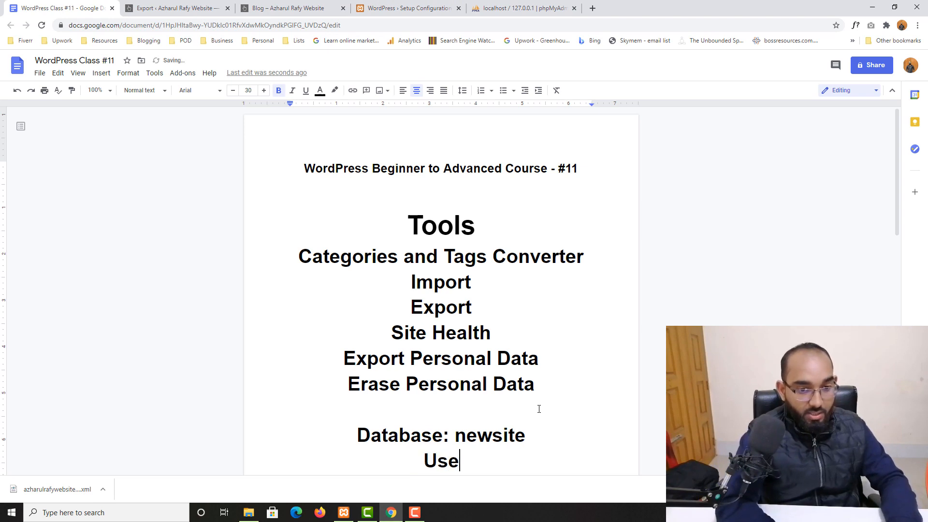
pyautogui.write('r:')
pyautogui.write('azrafy1')
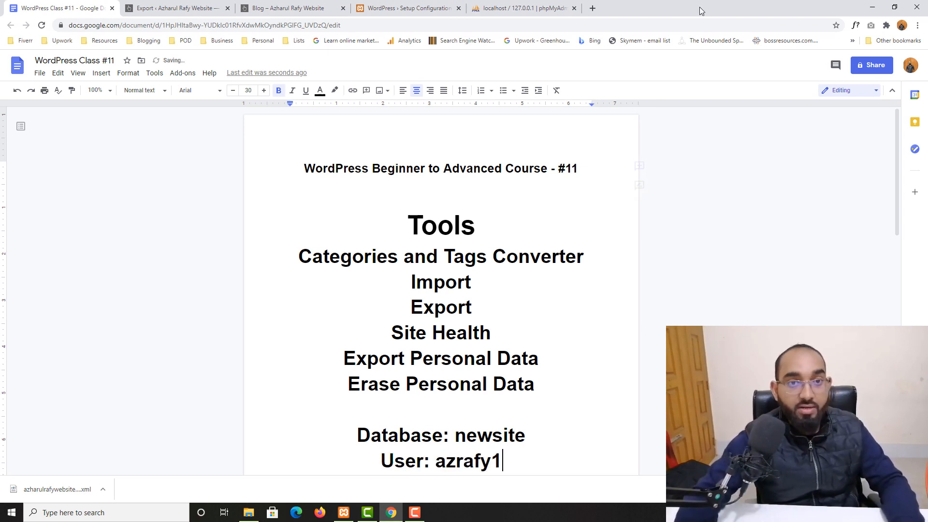
pyautogui.click(532, 6)
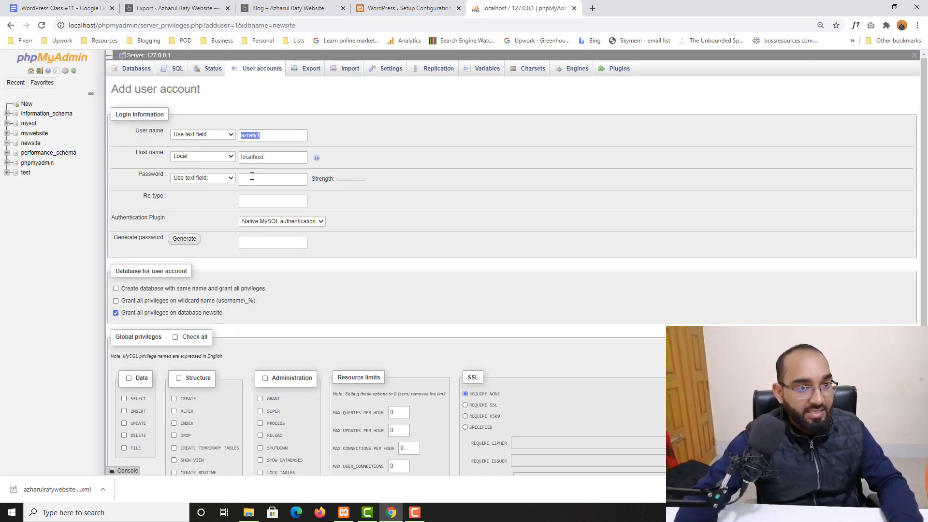
# Generate a strong password for the new user and record it on a 'Pas:' line in the notes.
pyautogui.click(180, 246)
pyautogui.doubleClick(262, 243)
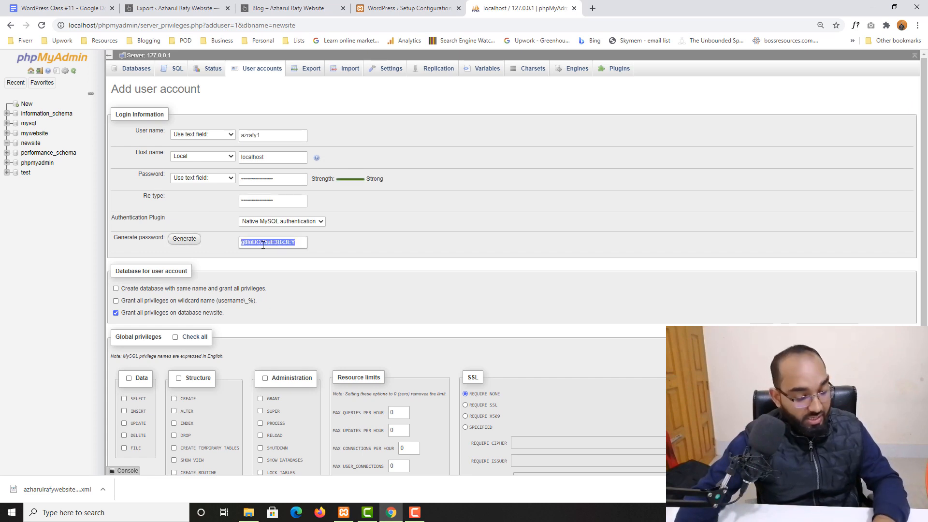
pyautogui.click(72, 6)
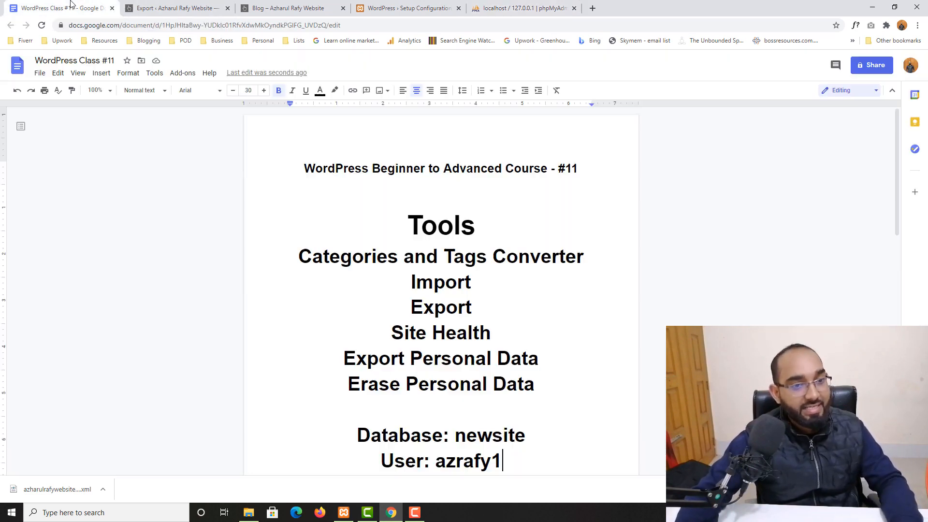
pyautogui.press('Return')
pyautogui.write('Pas:')
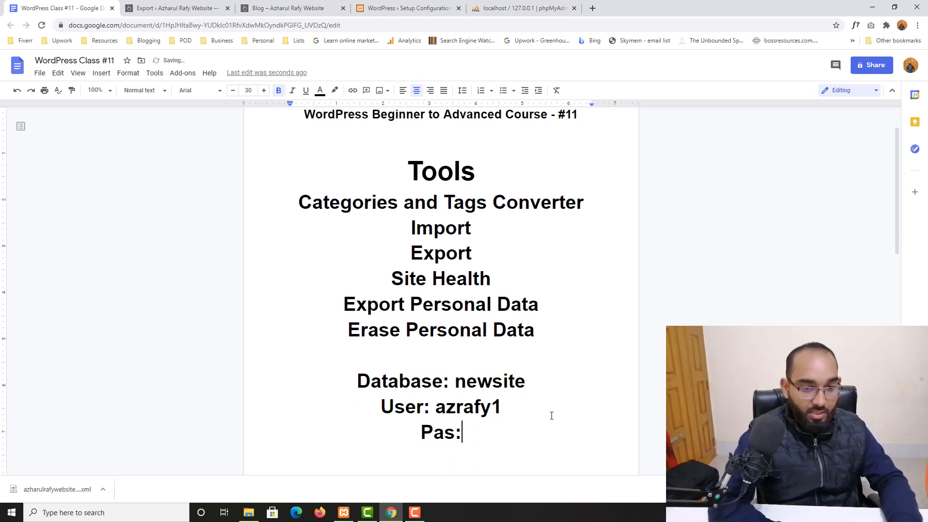
pyautogui.hotkey('ctrl', 'v')
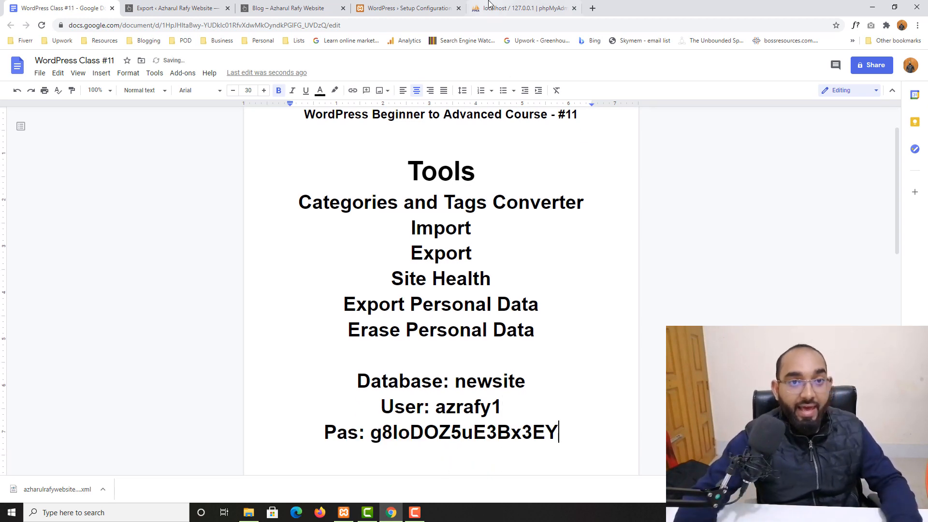
pyautogui.click(489, 5)
pyautogui.scroll(-2, 430, 213)
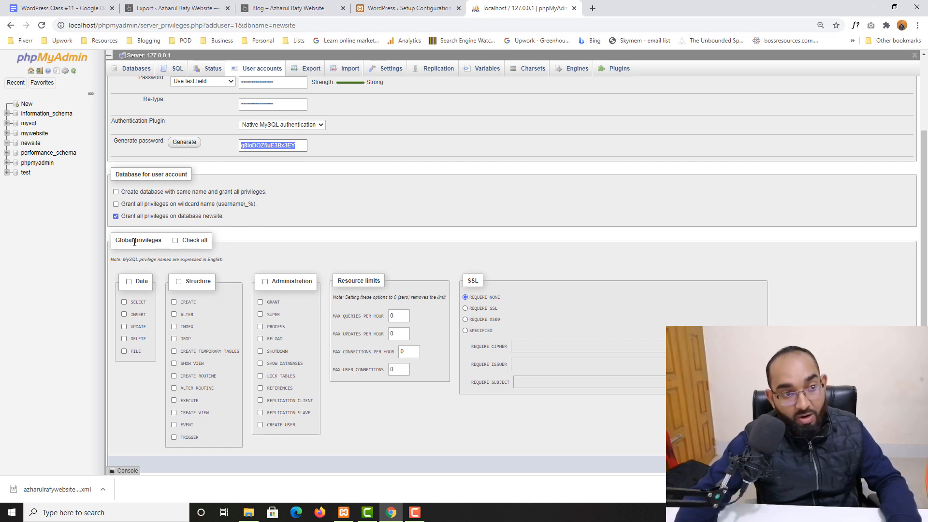
# Grant the new user all global privileges, create the account, and dismiss the save-password prompt.
pyautogui.click(175, 241)
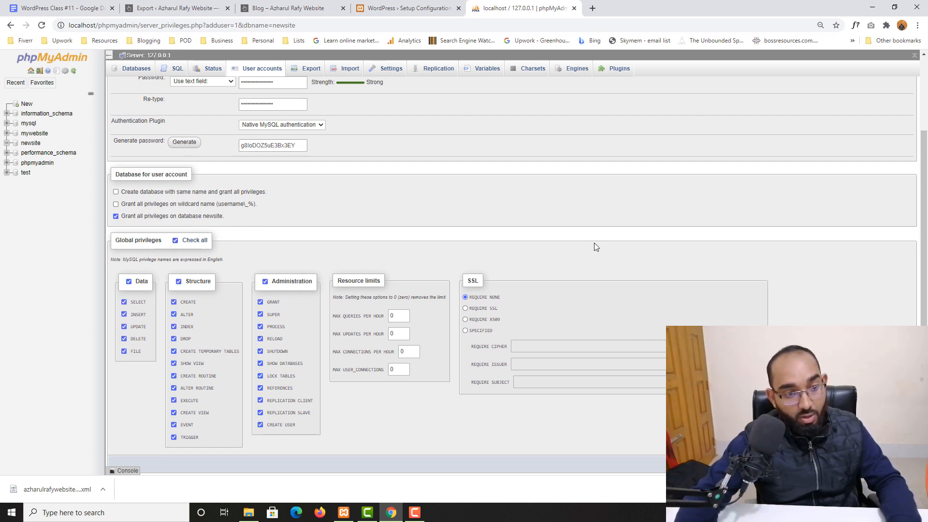
pyautogui.scroll(-1, 596, 247)
pyautogui.click(904, 443)
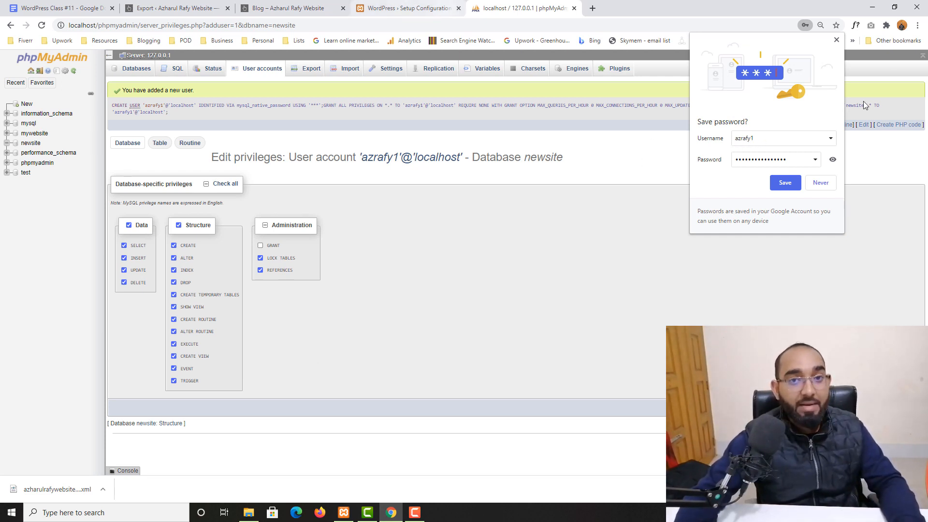
pyautogui.click(836, 39)
pyautogui.click(387, 6)
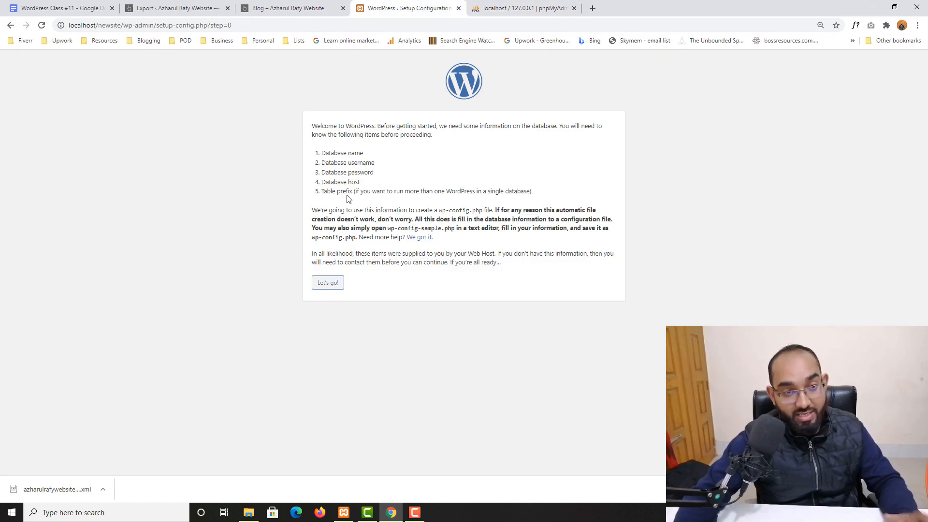
# Enter newsite as the database name and the new database user's name as username.
pyautogui.click(328, 283)
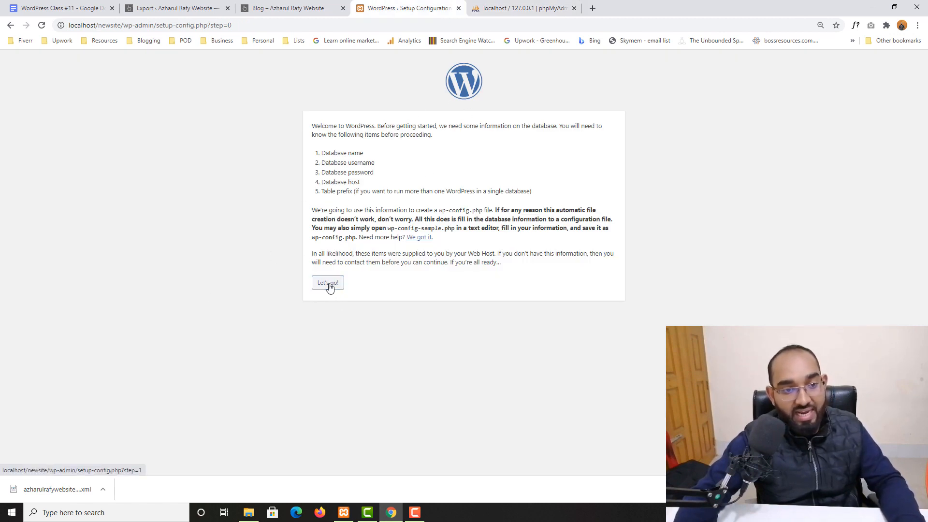
pyautogui.hotkey('ctrl', 'a')
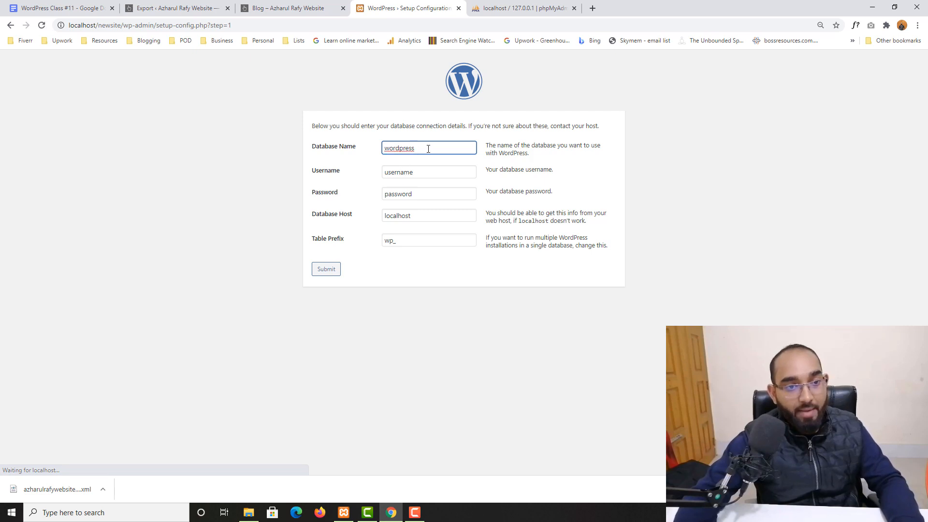
pyautogui.press('BackSpace')
pyautogui.write('new')
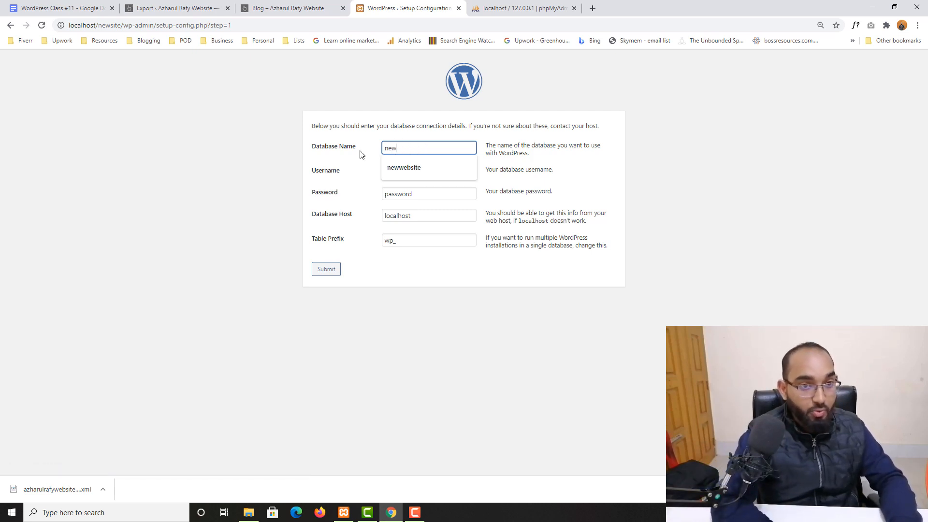
pyautogui.write('site')
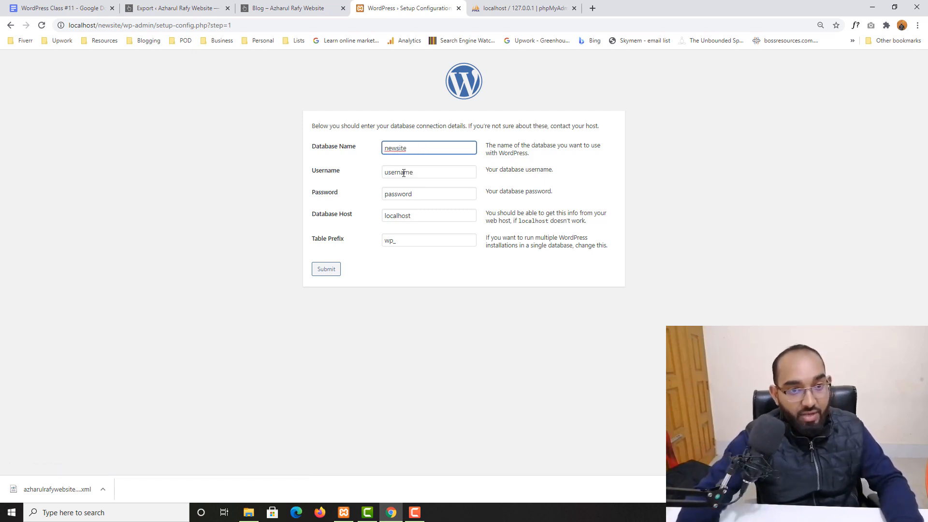
pyautogui.press('Tab')
pyautogui.write('azraf')
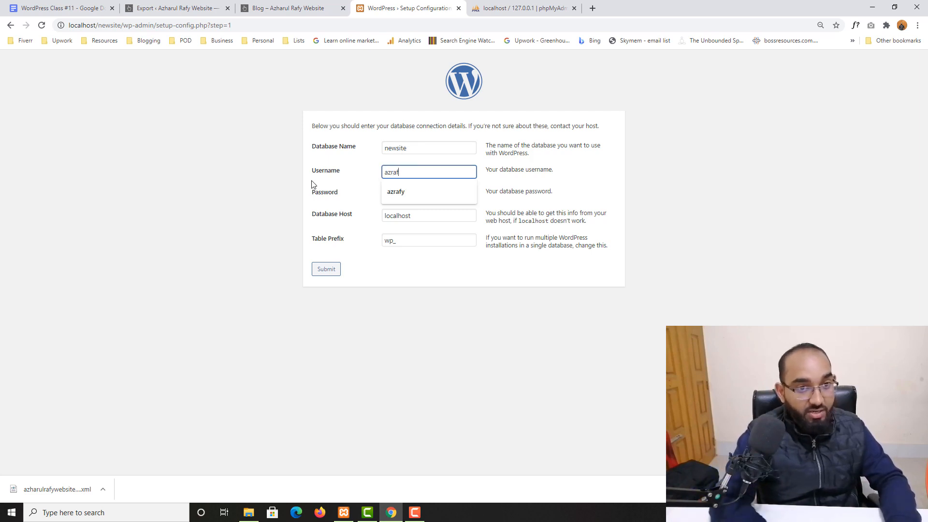
pyautogui.write('y1')
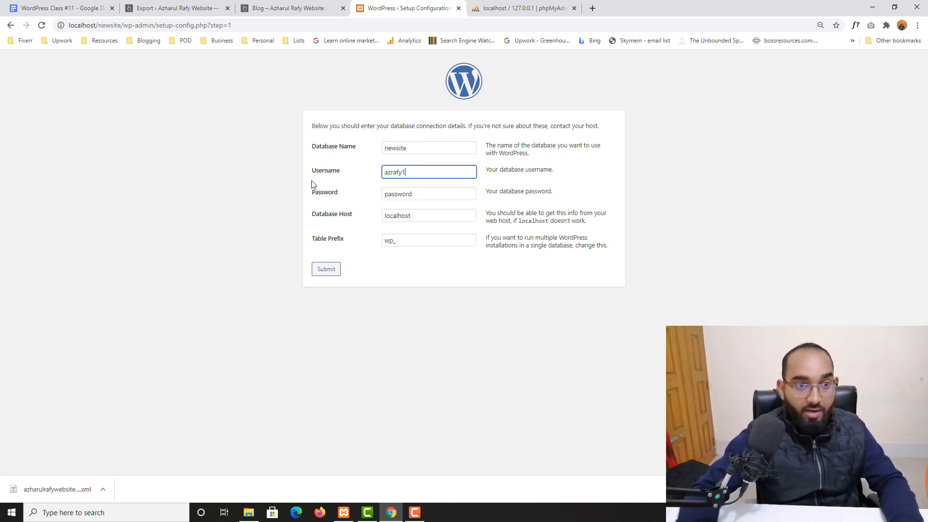
pyautogui.press('Tab')
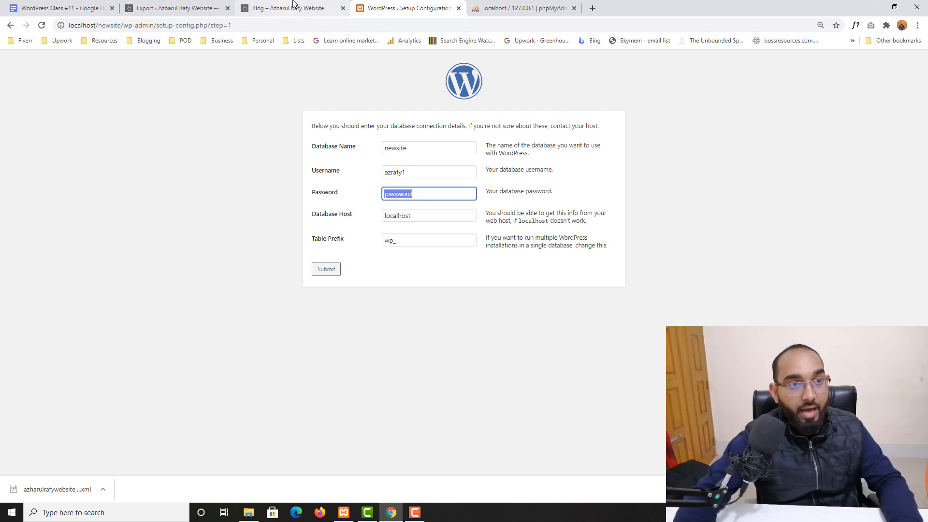
# Paste the saved database password from the notes, set a custom table prefix, and submit.
pyautogui.click(67, 5)
pyautogui.doubleClick(482, 427)
pyautogui.hotkey('ctrl', 'c')
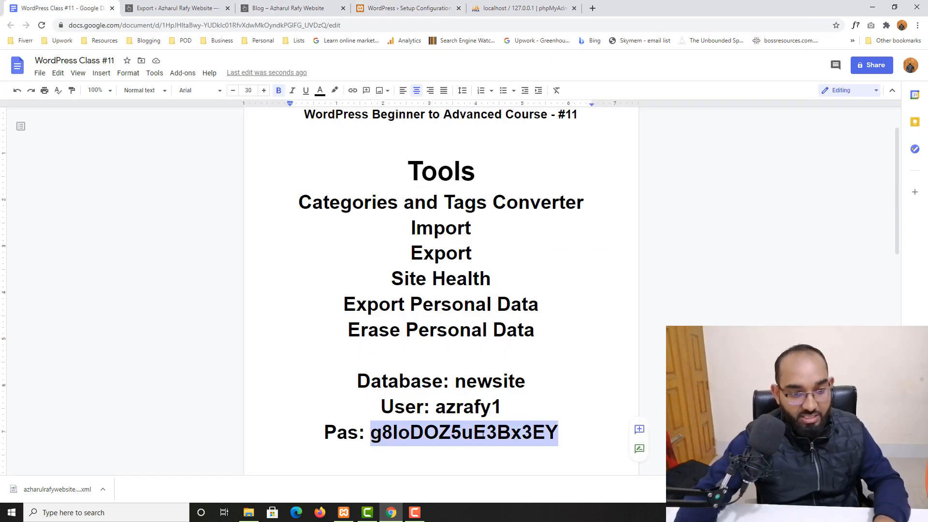
pyautogui.click(435, 8)
pyautogui.hotkey('ctrl', 'v')
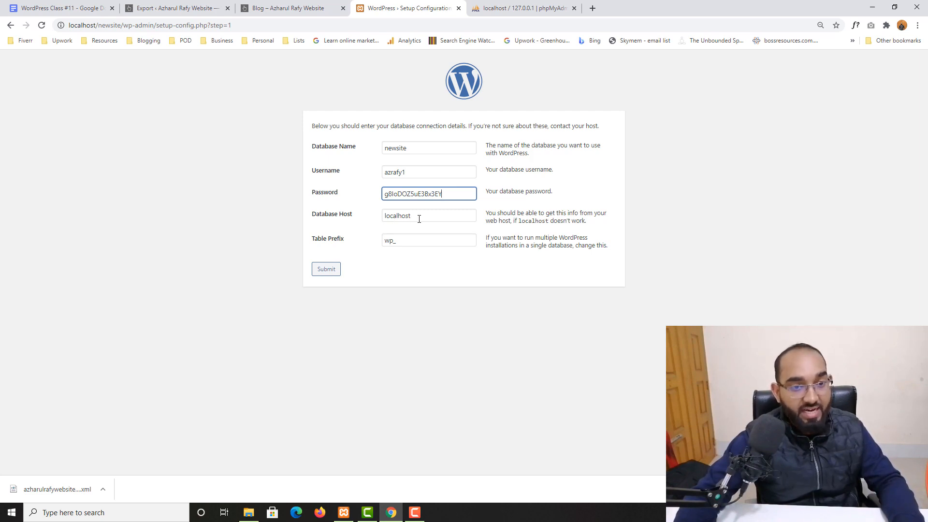
pyautogui.doubleClick(385, 240)
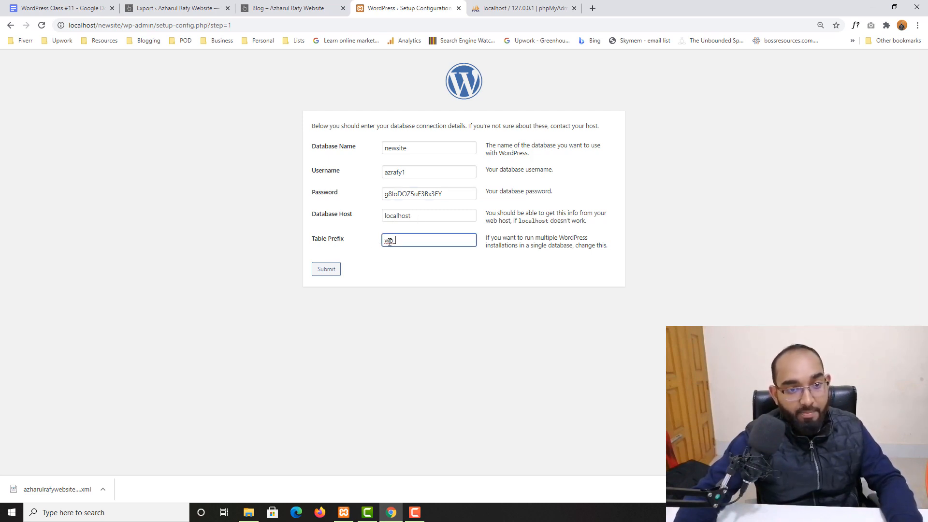
pyautogui.write('azrafy1_')
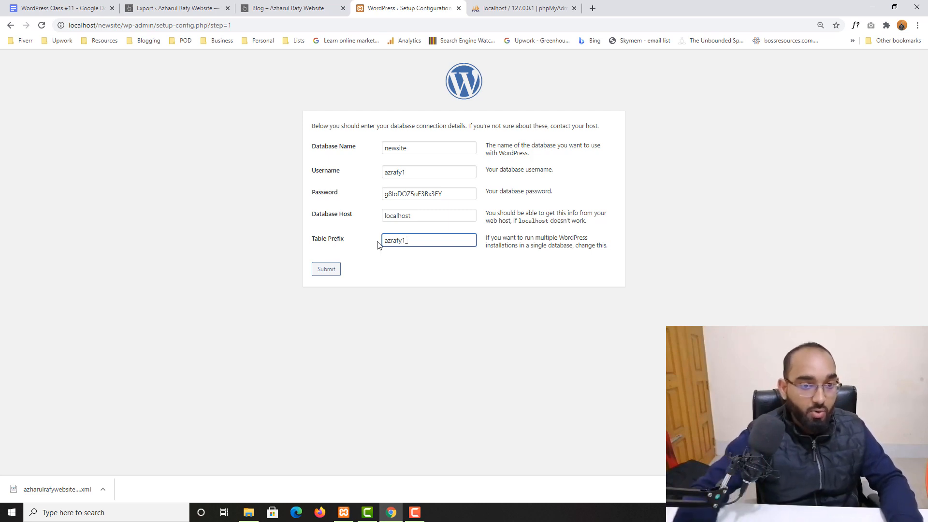
pyautogui.click(326, 269)
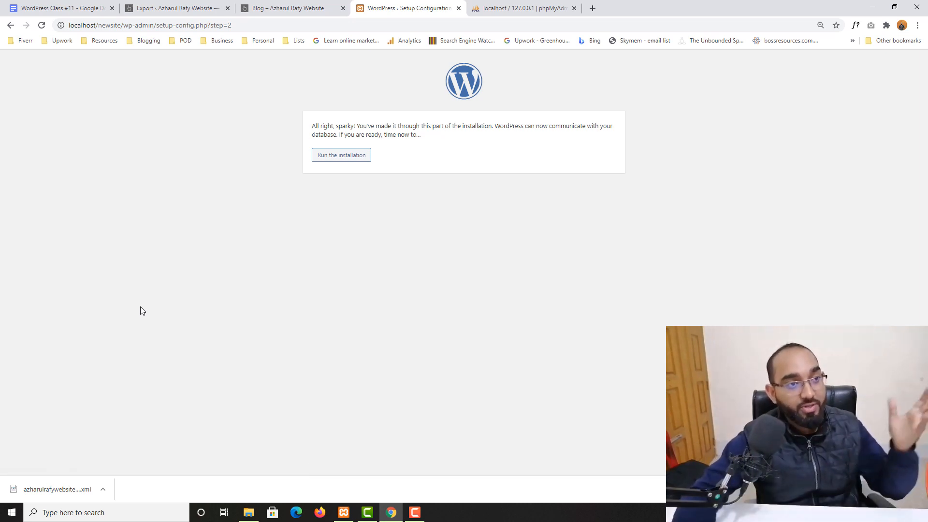
# Run the installation with site title 'Our Second Website', an admin username and a confirmed weak password.
pyautogui.click(337, 157)
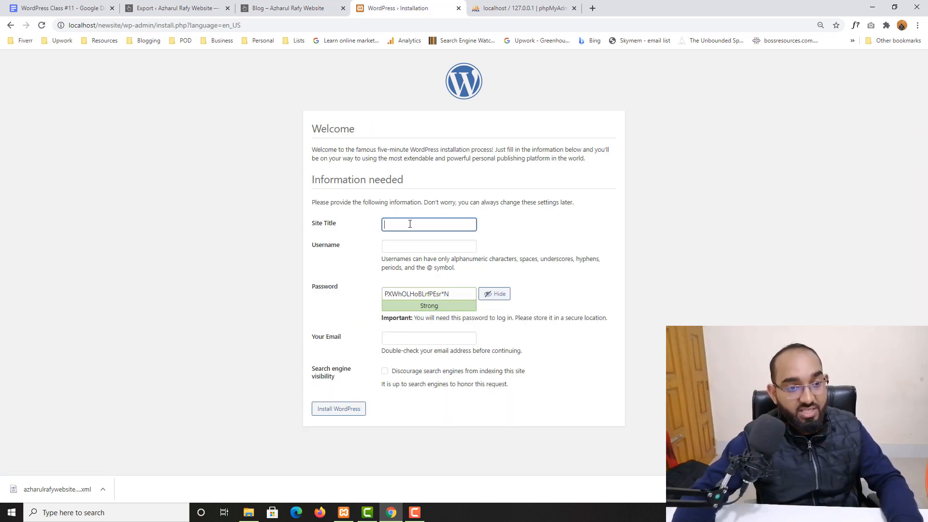
pyautogui.write('Ou')
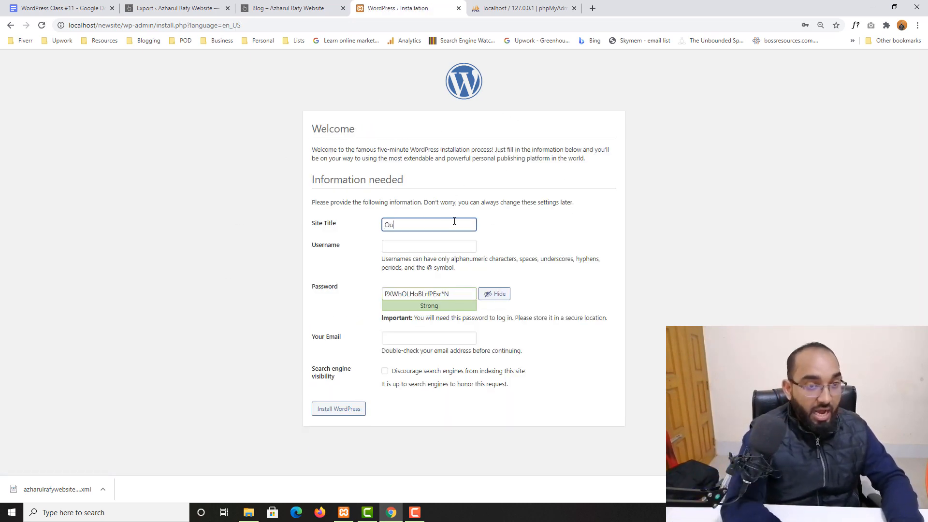
pyautogui.write('r Second W')
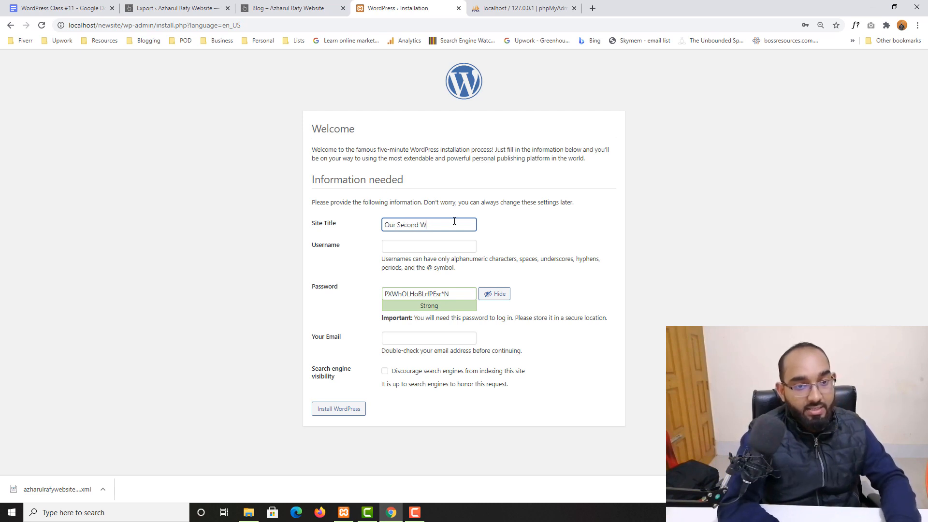
pyautogui.write('ebsite')
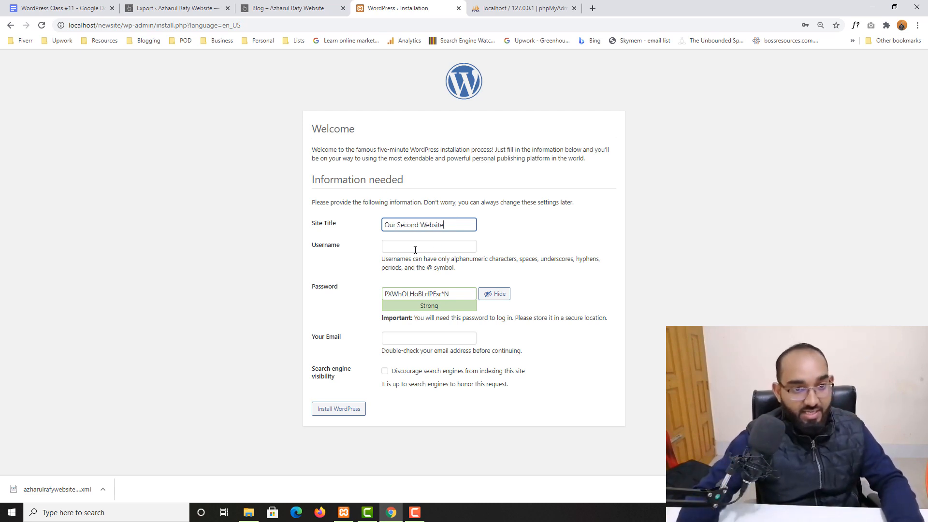
pyautogui.click(415, 250)
pyautogui.write('rafy')
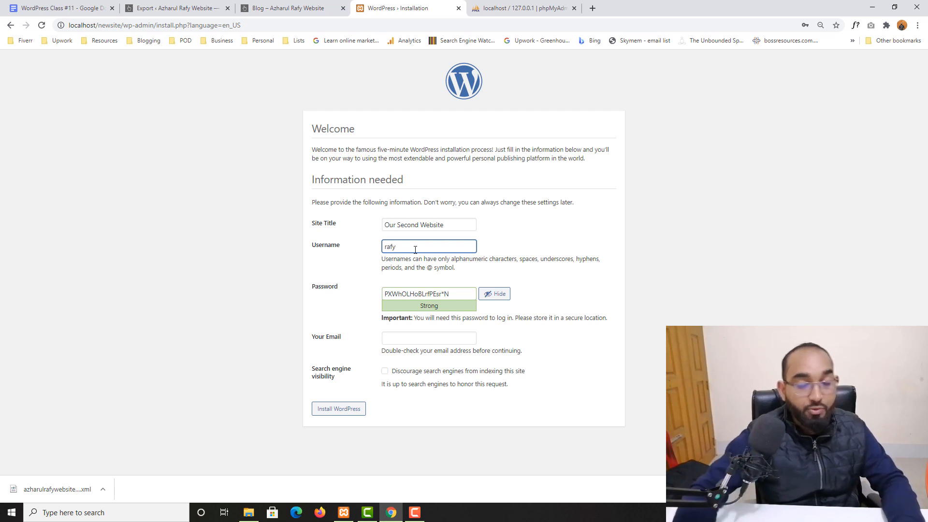
pyautogui.tripleClick(461, 294)
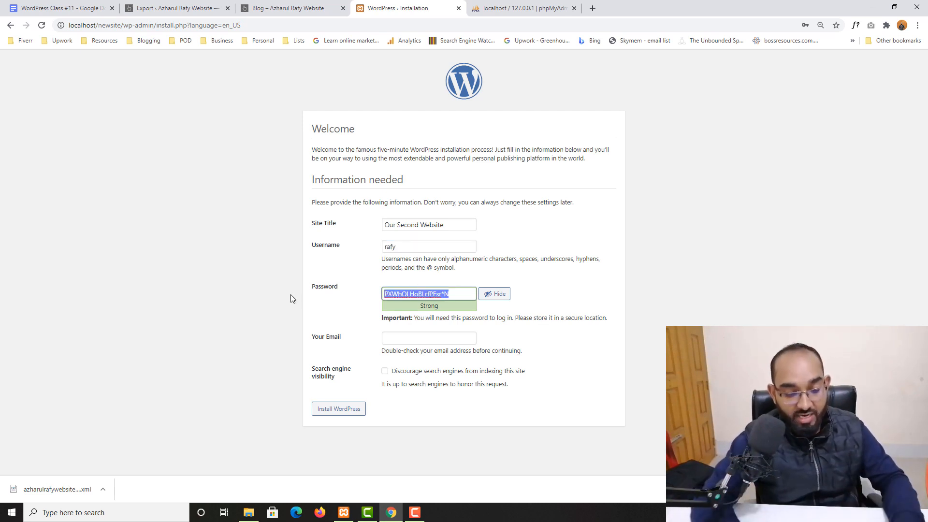
pyautogui.press('BackSpace')
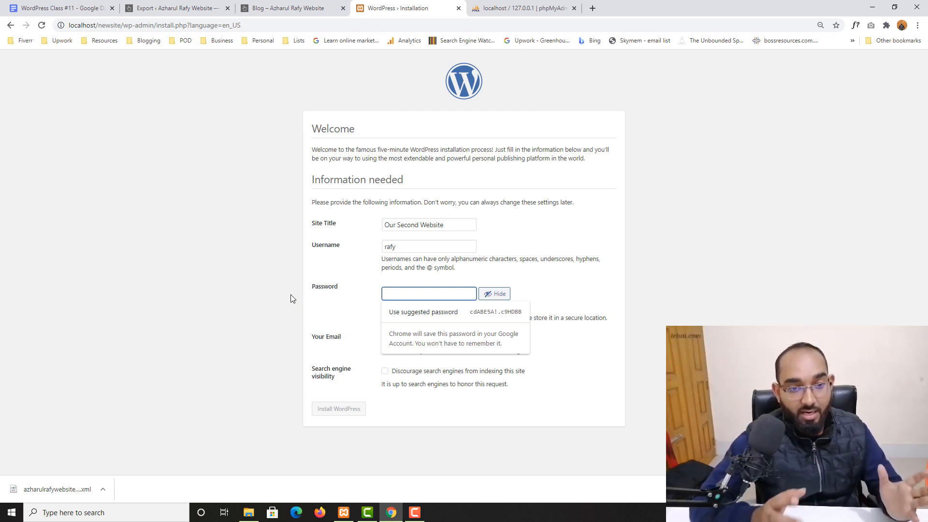
pyautogui.write('123')
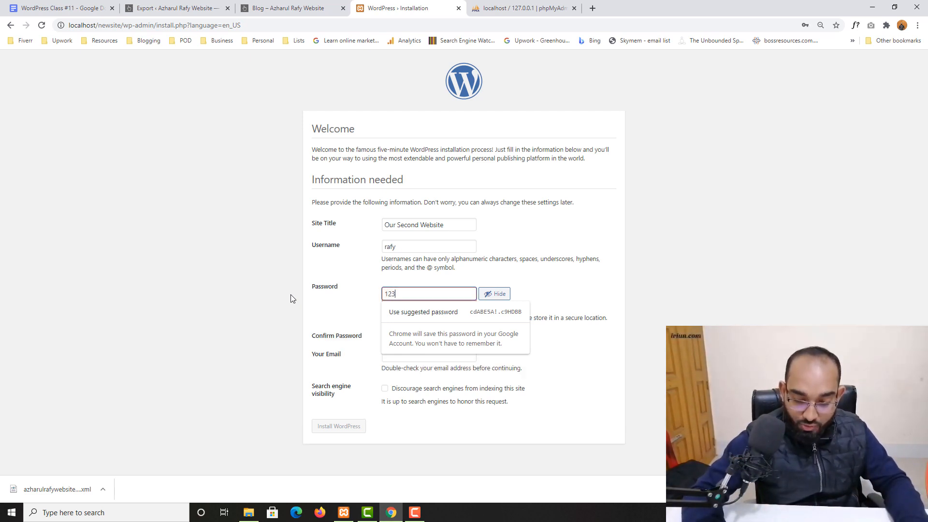
pyautogui.write('456789@')
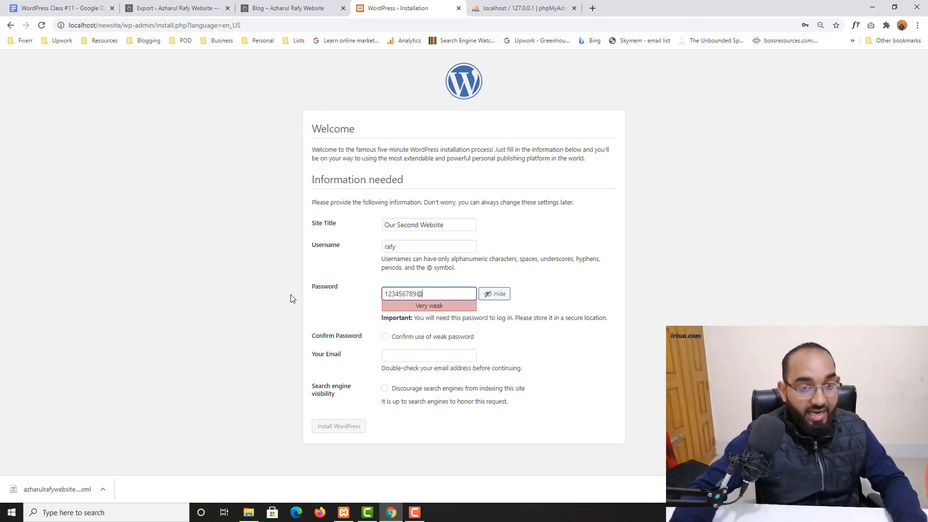
pyautogui.click(436, 339)
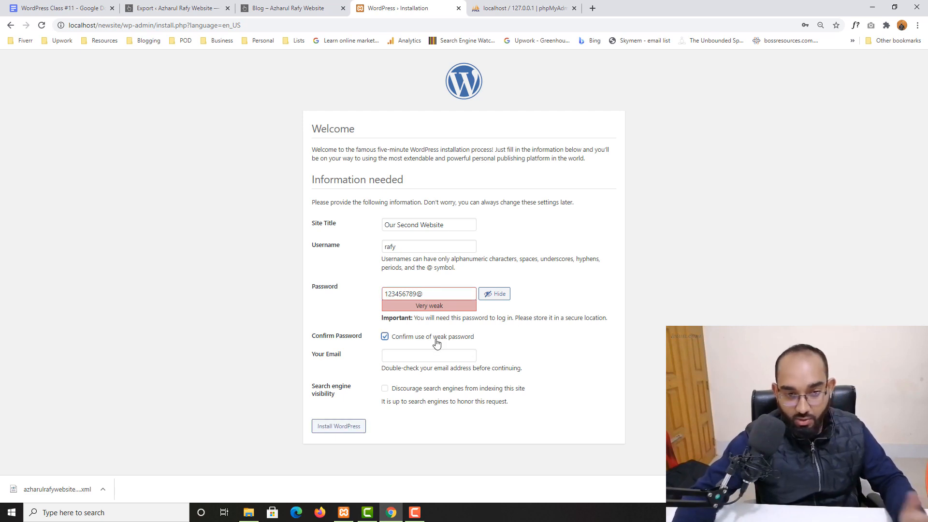
# Fill in the admin e-mail, discourage search engine indexing, and install WordPress.
pyautogui.click(421, 357)
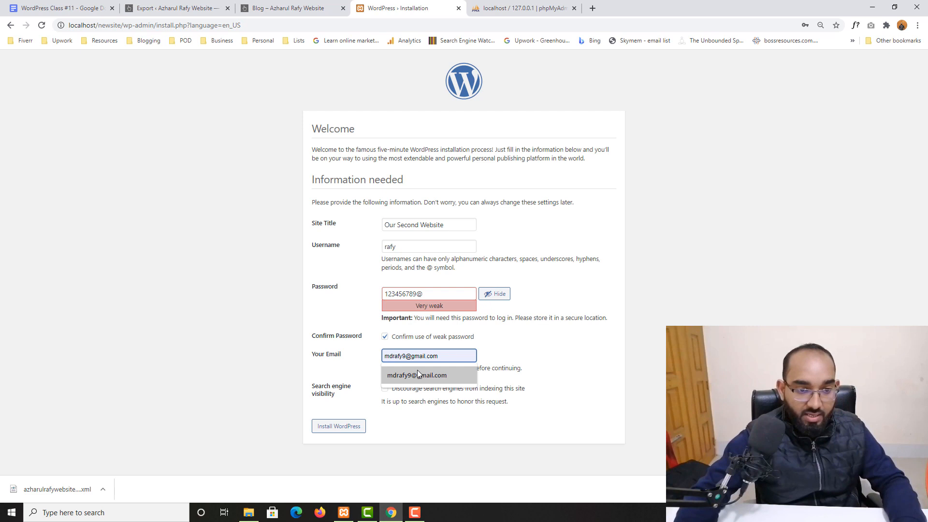
pyautogui.click(417, 371)
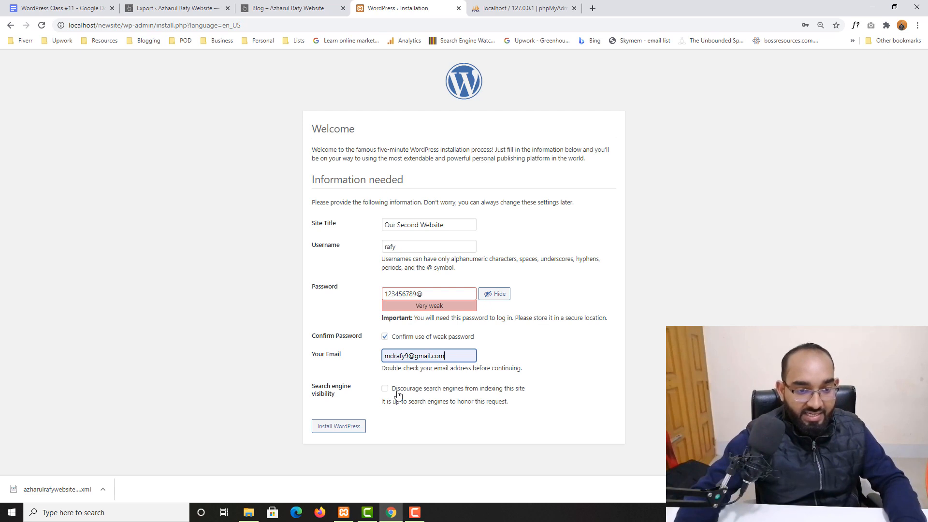
pyautogui.click(393, 390)
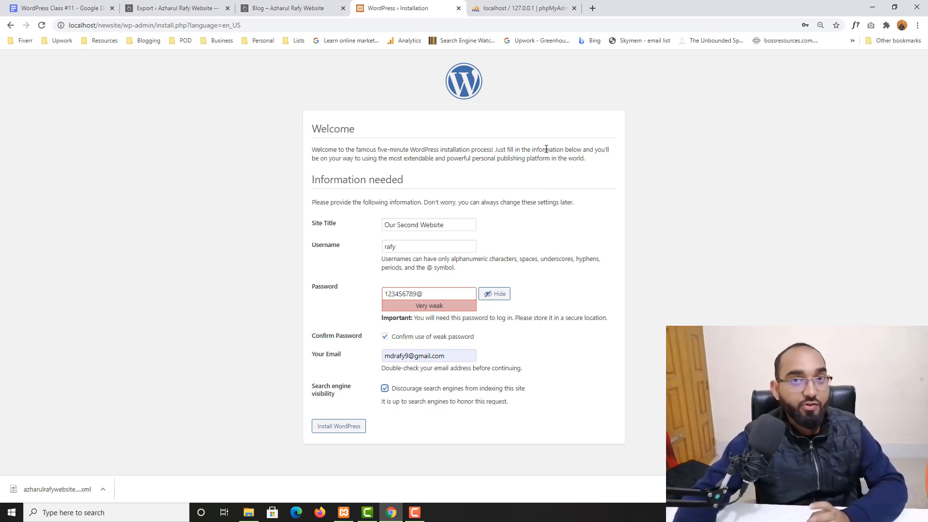
pyautogui.click(340, 429)
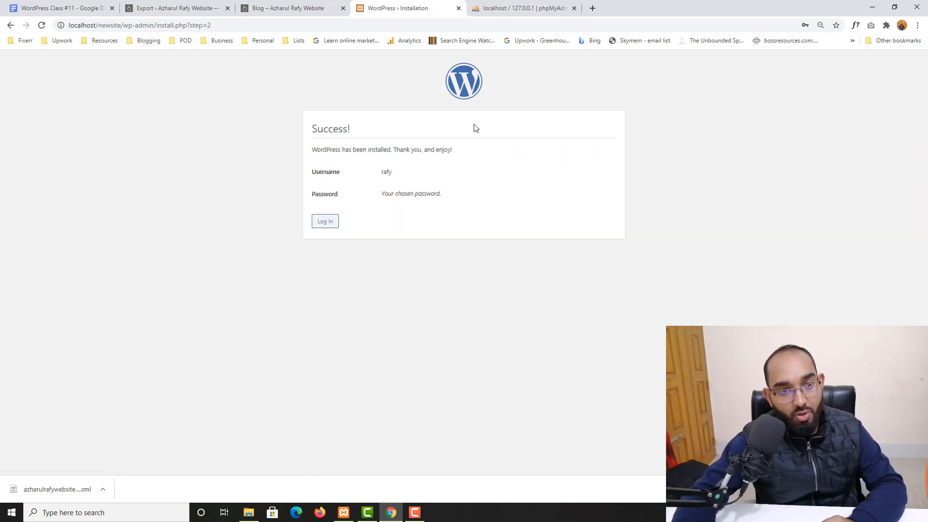
# Log in to the new site's admin, retyping the password after the first attempt is rejected.
pyautogui.click(322, 224)
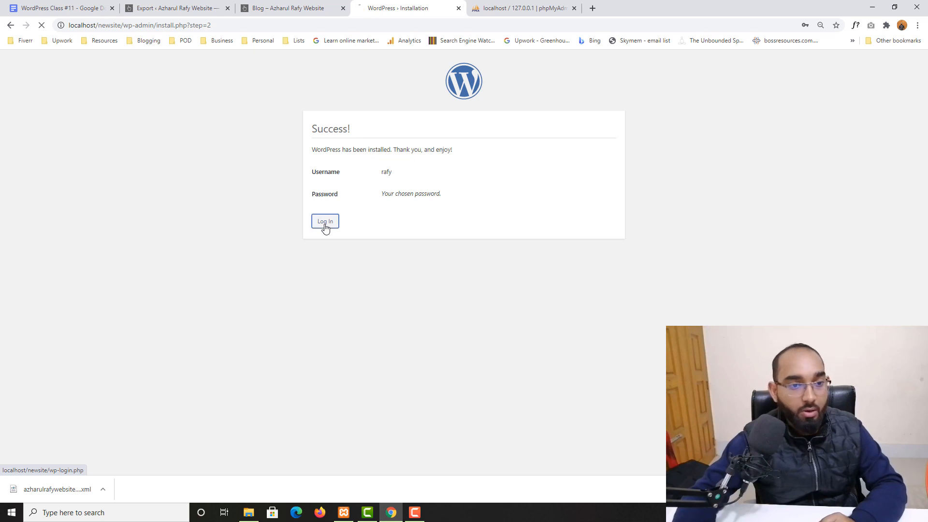
pyautogui.write('rafy')
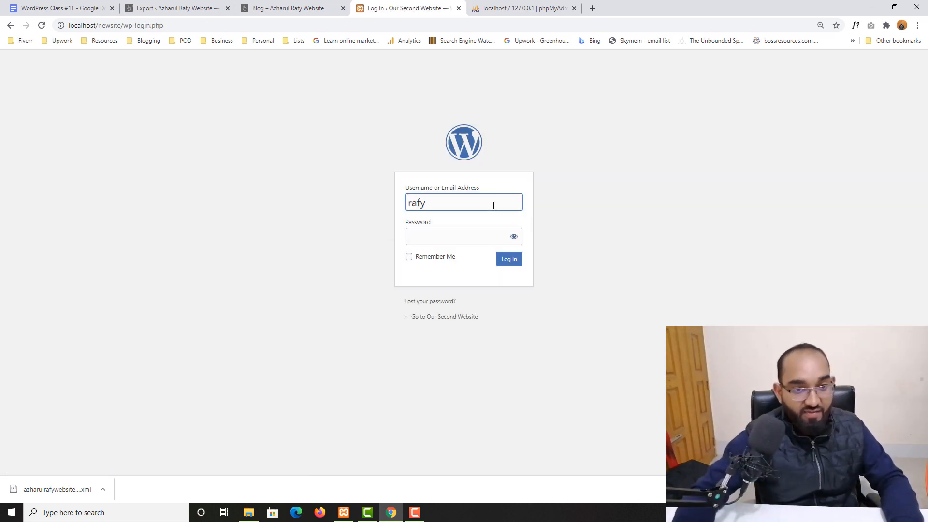
pyautogui.click(476, 235)
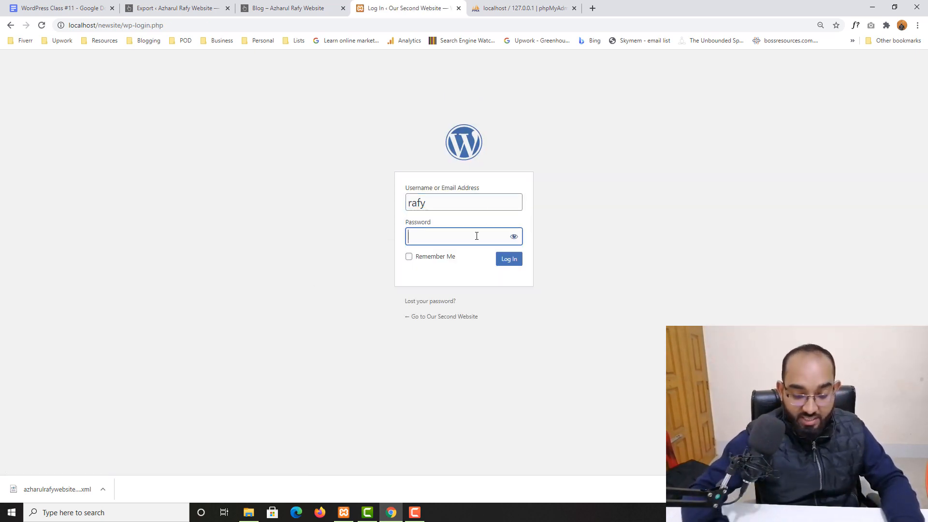
pyautogui.write('12345678')
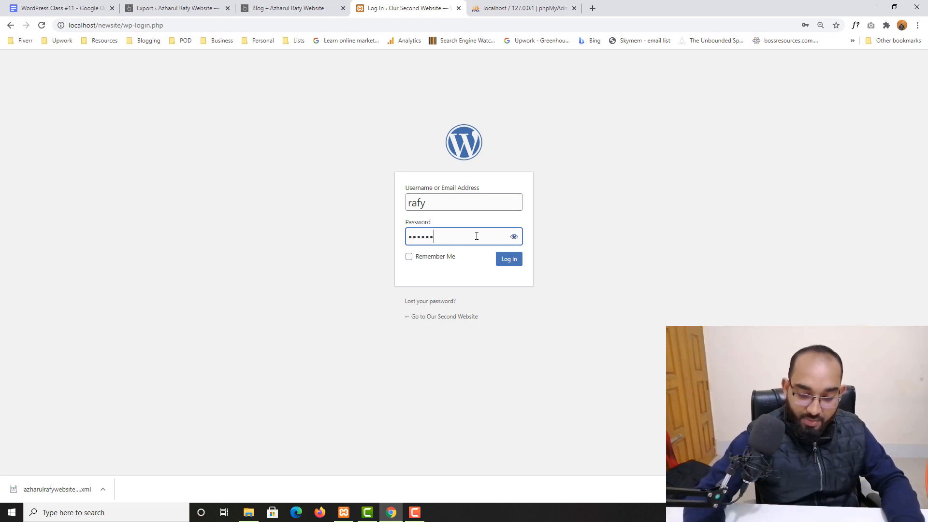
pyautogui.write('9')
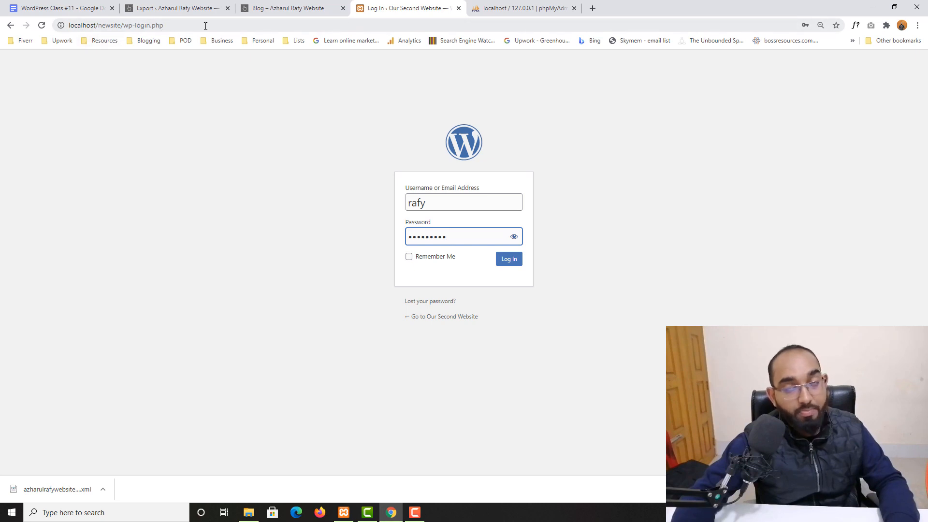
pyautogui.click(511, 266)
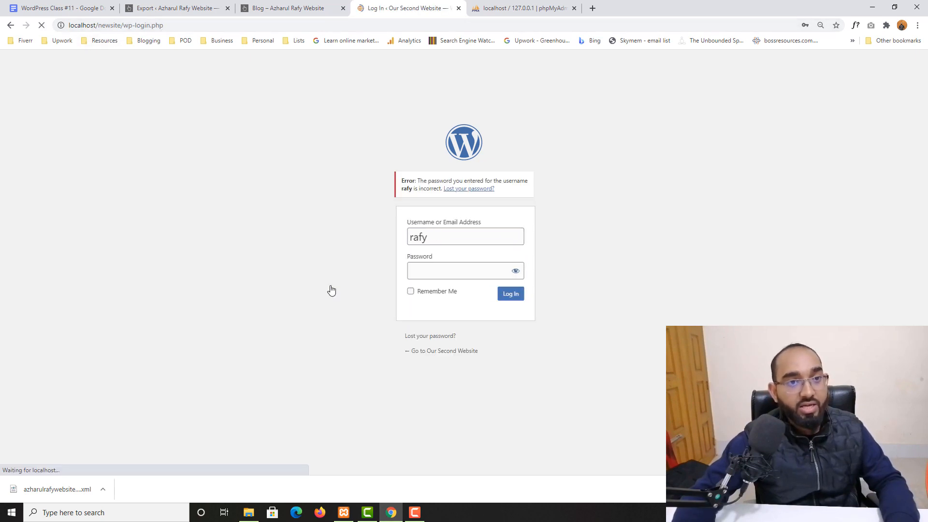
pyautogui.click(448, 235)
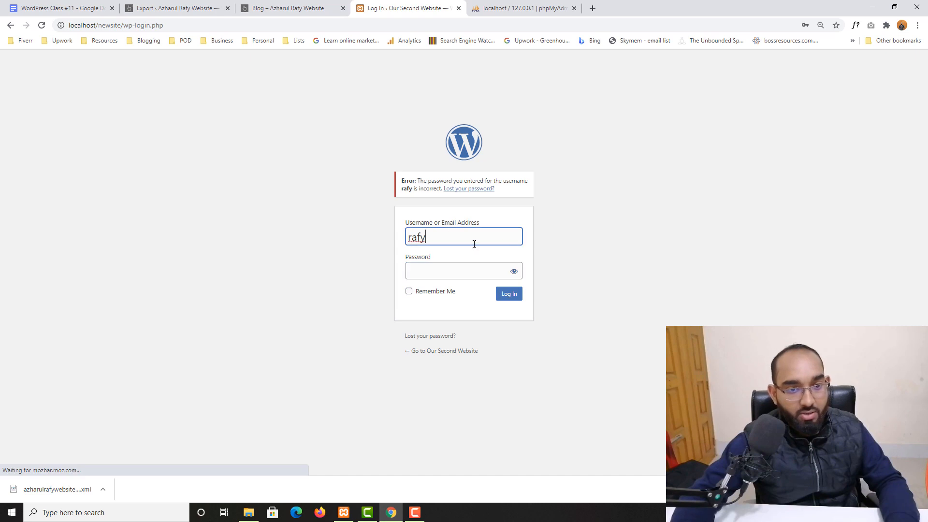
pyautogui.click(442, 276)
pyautogui.write('••••')
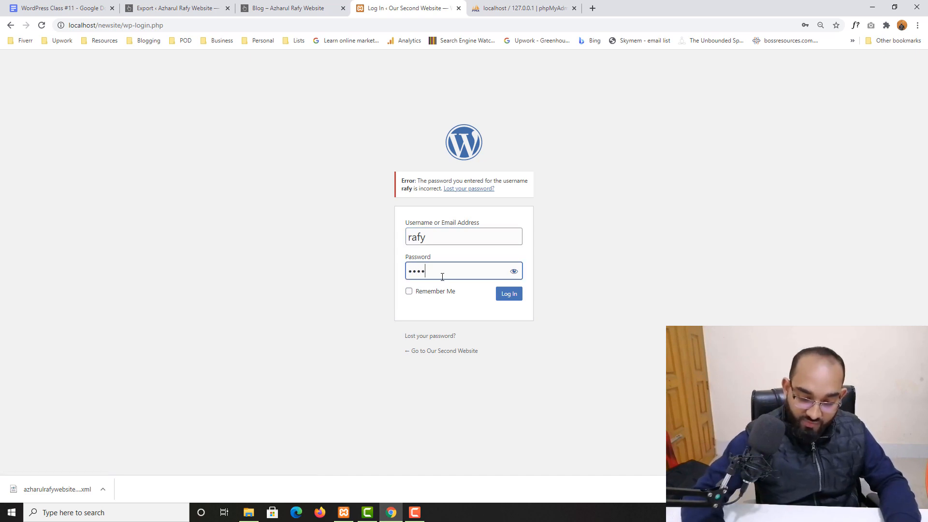
pyautogui.write('••••••')
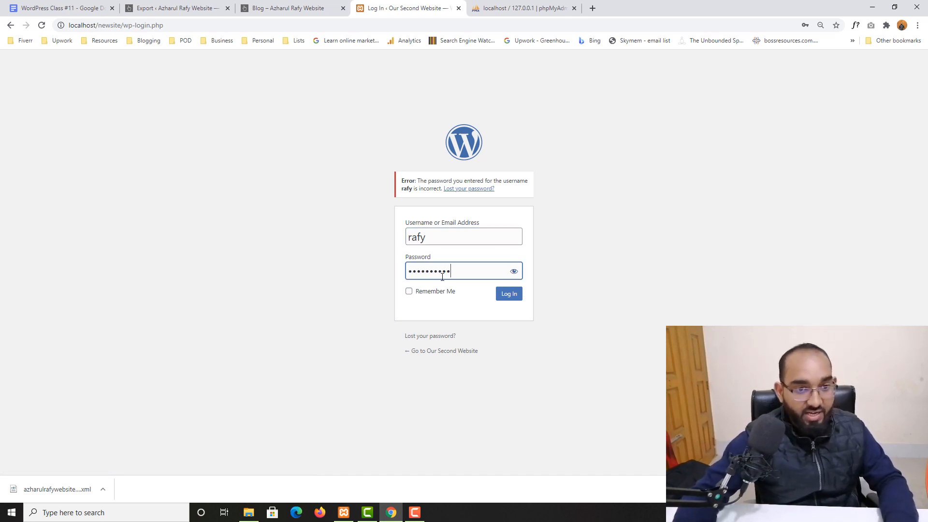
pyautogui.click(519, 302)
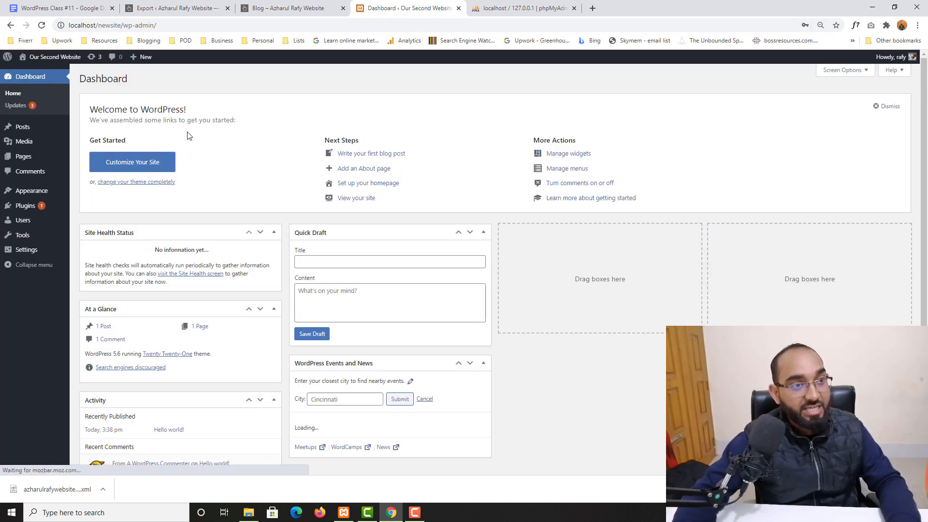
# Close phpMyAdmin, view the new site's Hello world! front page in a new tab, then return to the Dashboard.
pyautogui.click(542, 6)
pyautogui.click(573, 8)
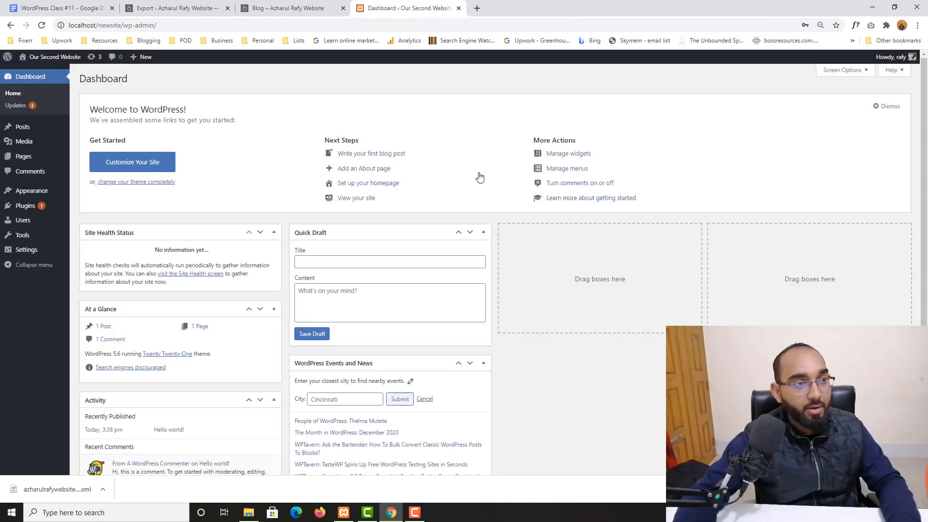
pyautogui.rightClick(42, 69)
pyautogui.click(77, 75)
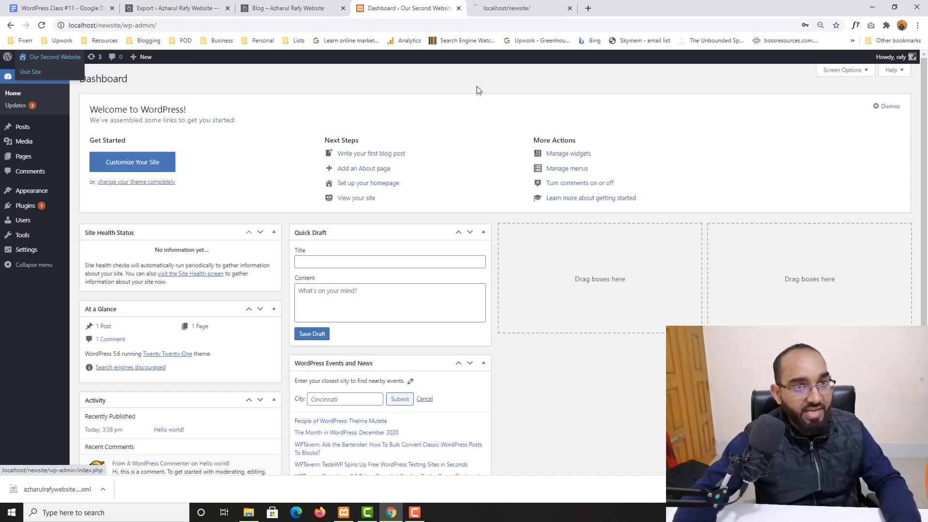
pyautogui.click(545, 6)
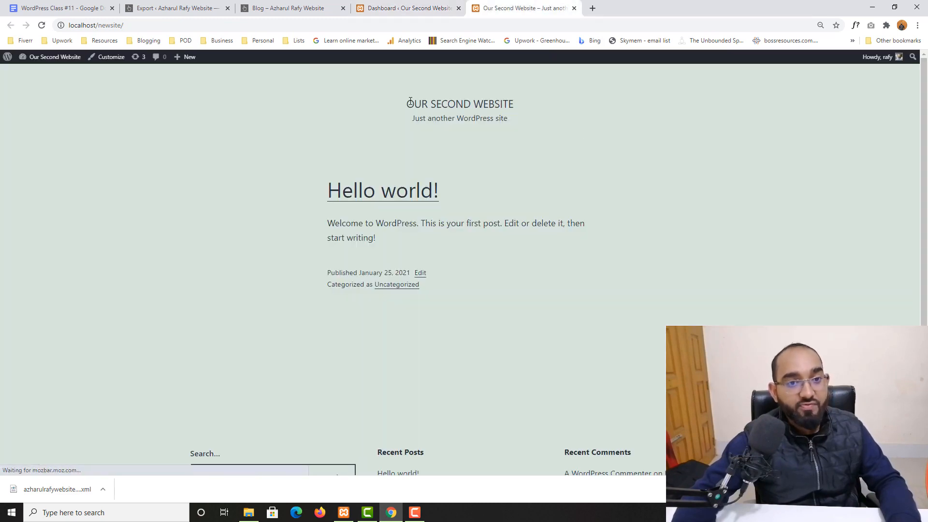
pyautogui.scroll(-3, 248, 256)
pyautogui.scroll(2, 682, 253)
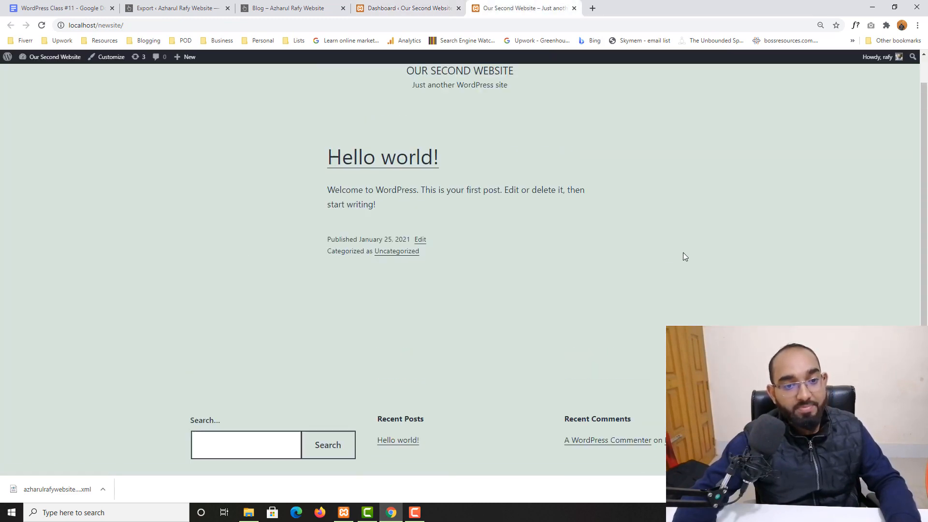
pyautogui.click(410, 8)
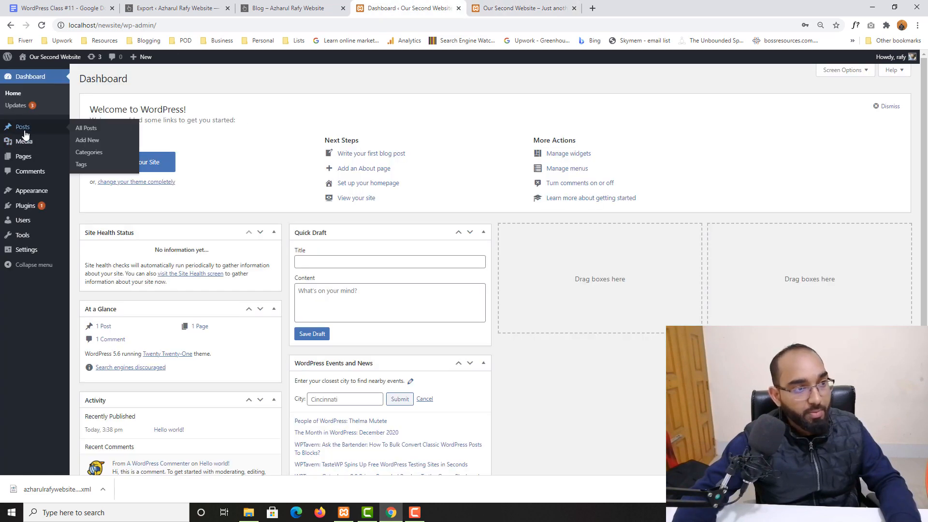
# Trash the Hello world! post and bulk-move both default pages to the trash.
pyautogui.click(24, 130)
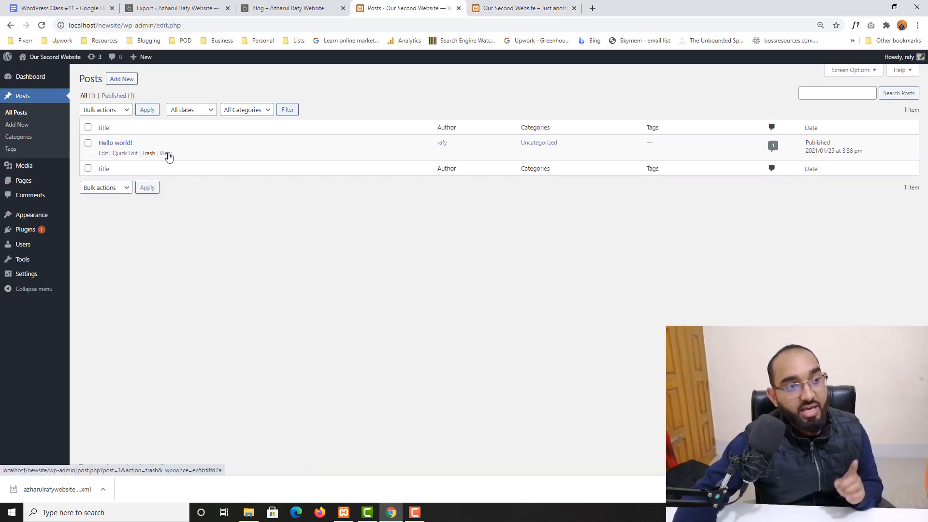
pyautogui.click(148, 153)
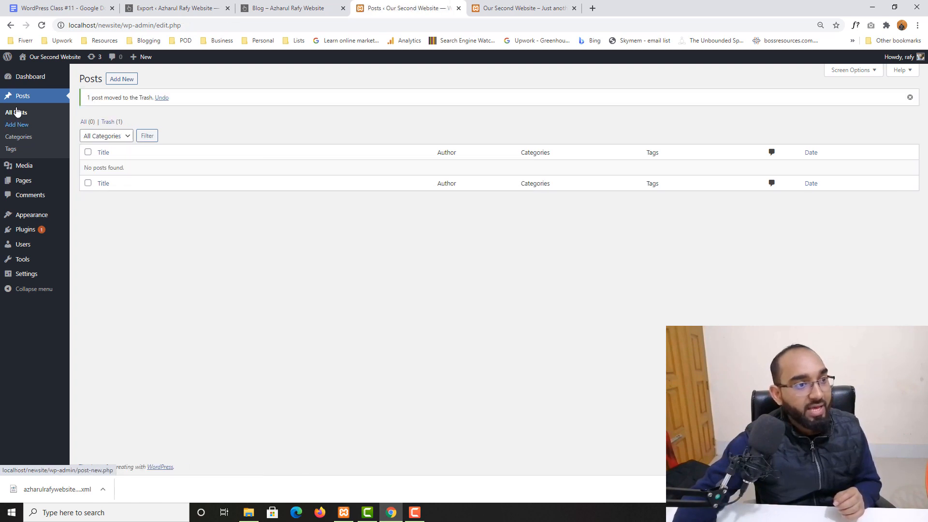
pyautogui.click(22, 184)
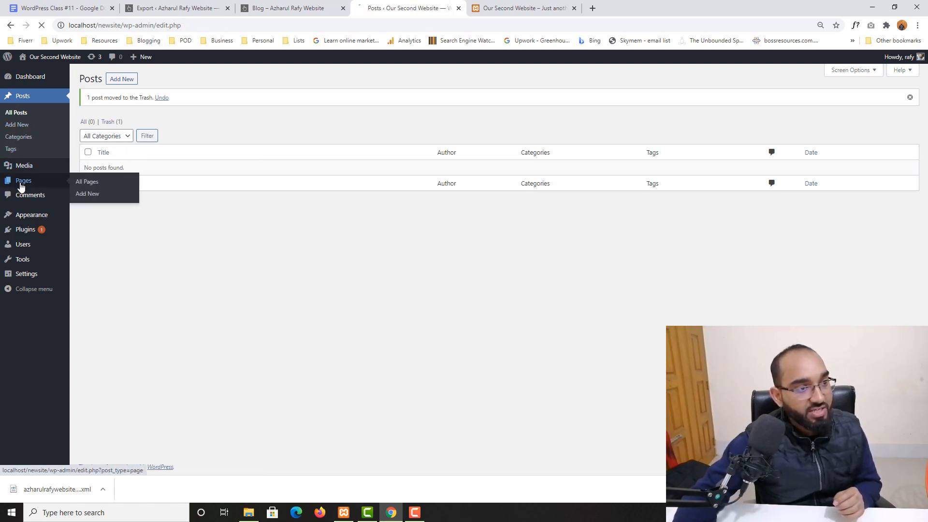
pyautogui.click(88, 128)
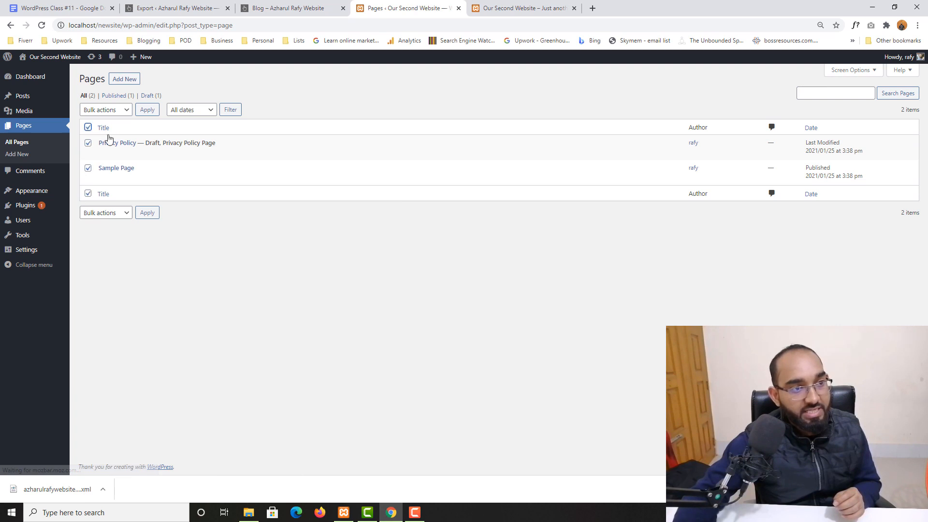
pyautogui.click(124, 110)
pyautogui.click(111, 138)
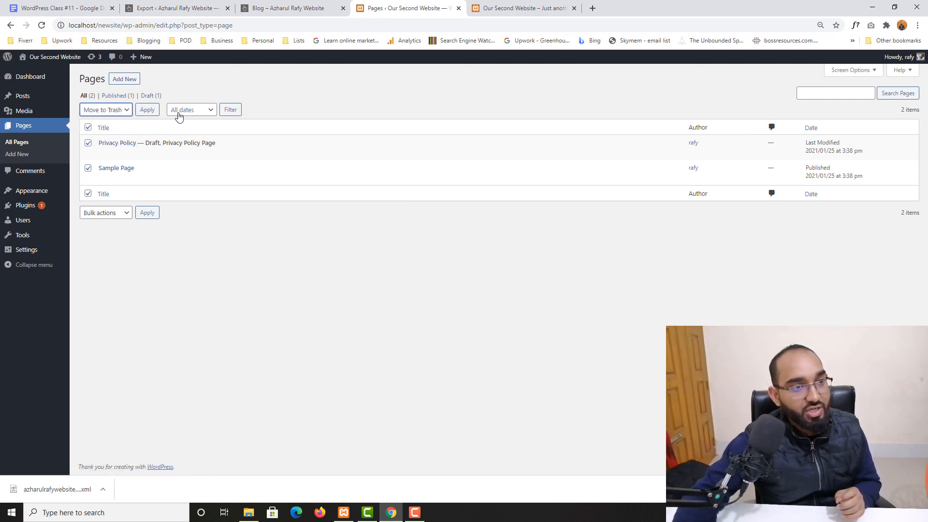
pyautogui.click(147, 111)
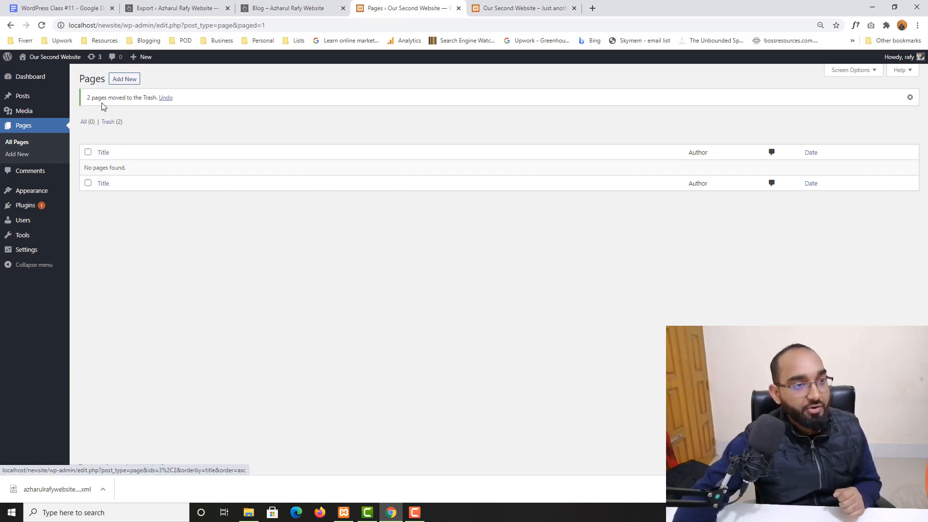
# Check the emptied pages and posts lists, glancing at the old site's Export screen.
pyautogui.click(33, 126)
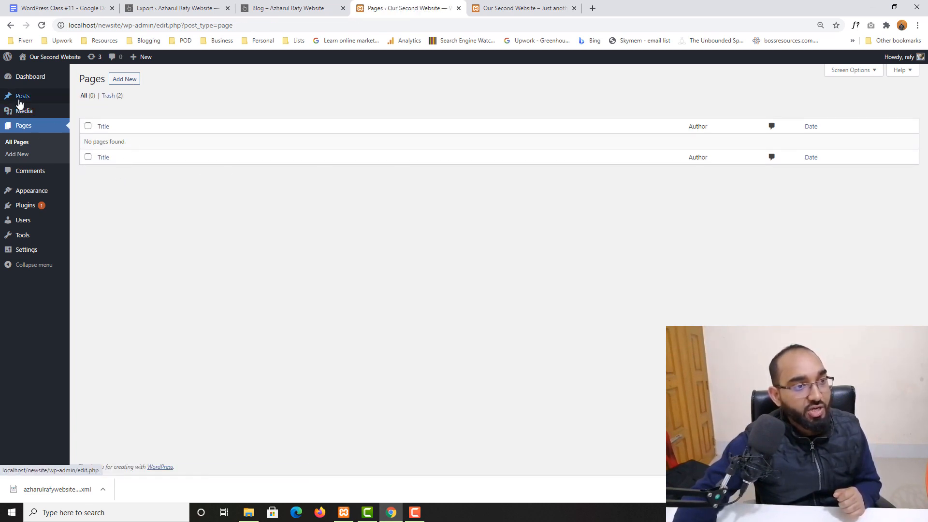
pyautogui.click(20, 100)
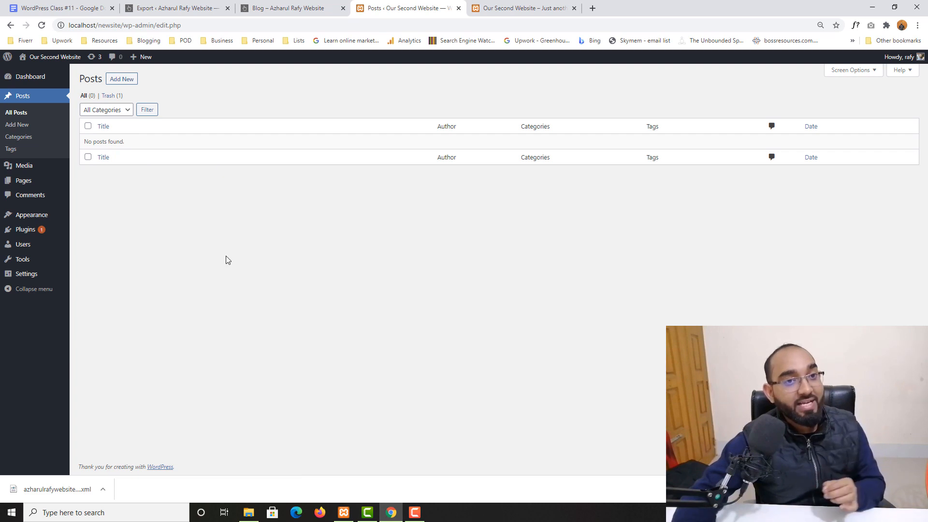
pyautogui.click(211, 6)
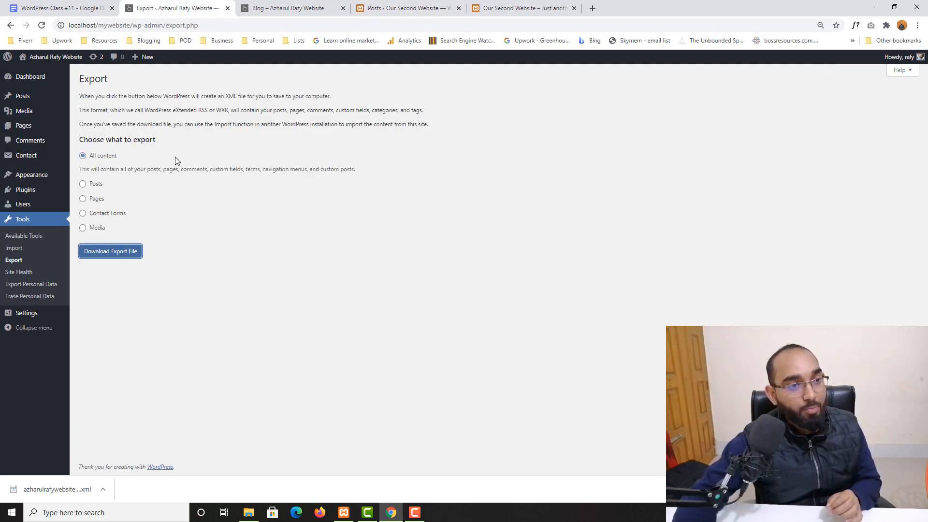
pyautogui.click(365, 4)
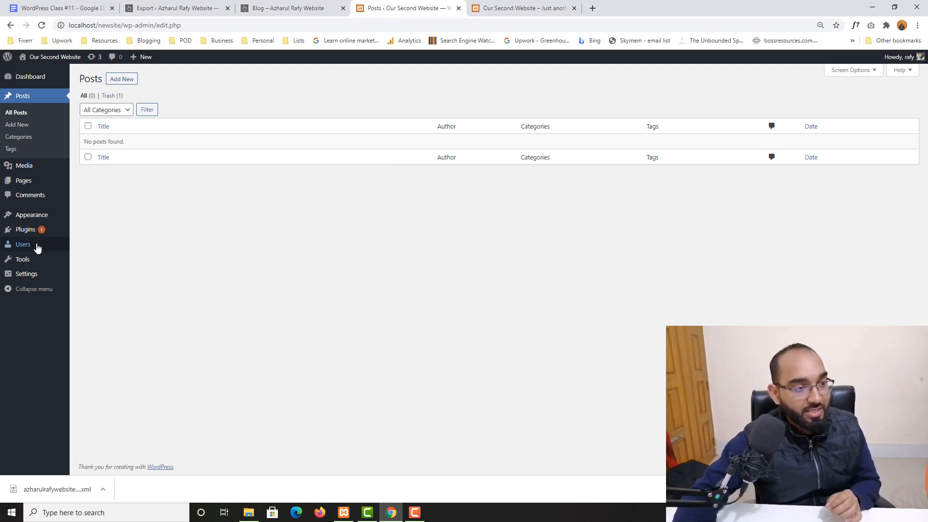
# Install the WordPress Importer from Tools > Import and run it to reach its upload screen.
pyautogui.moveTo(50, 266)
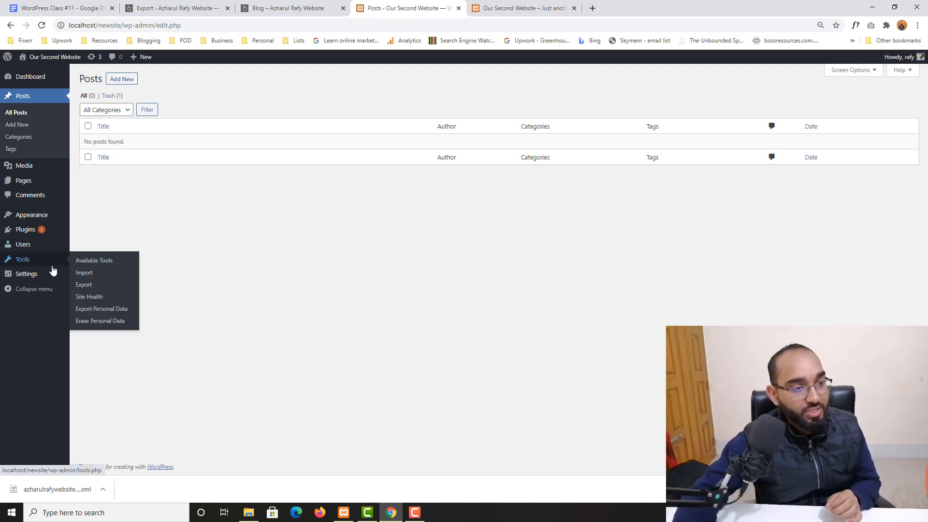
pyautogui.click(92, 278)
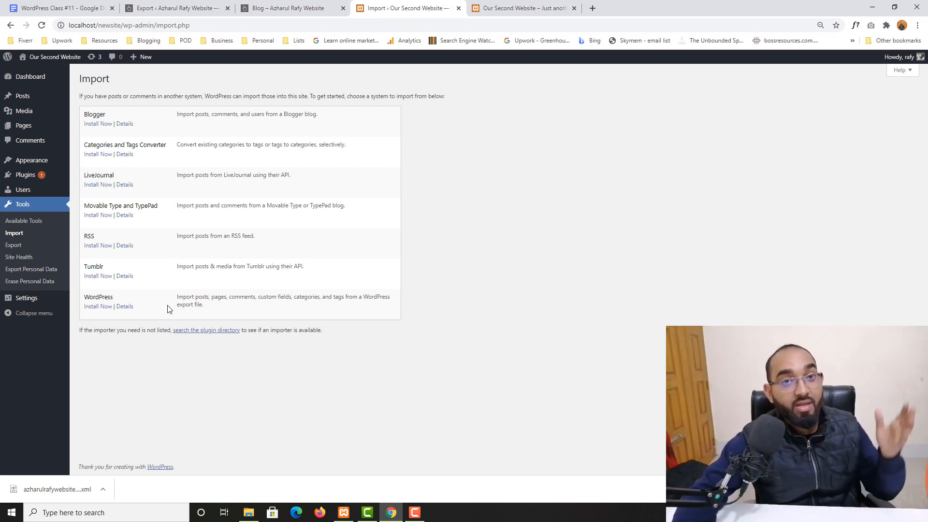
pyautogui.click(93, 307)
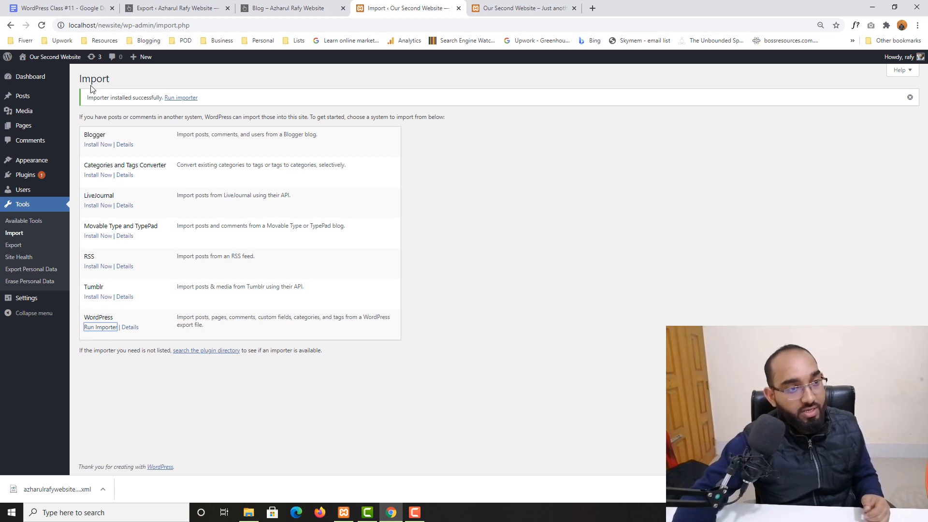
pyautogui.click(97, 332)
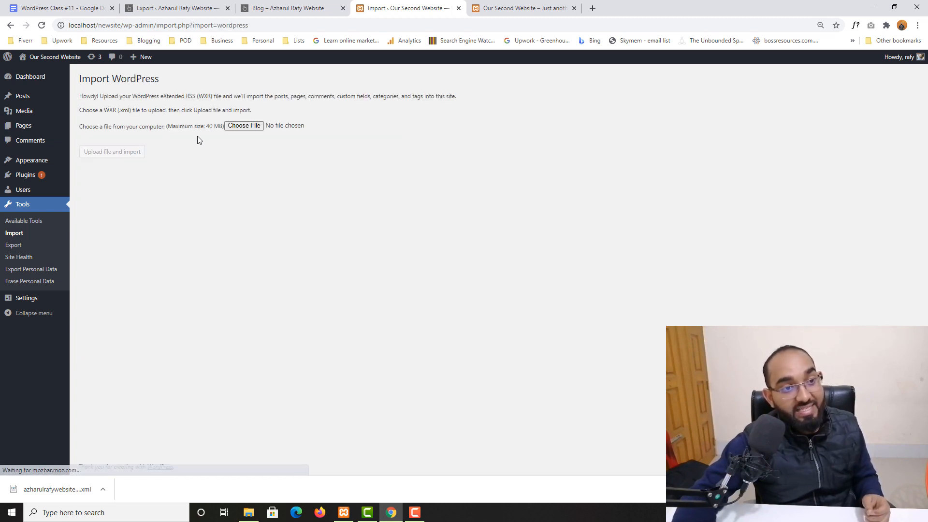
# Upload the exported XML file and submit the author assignments to run the import.
pyautogui.click(244, 127)
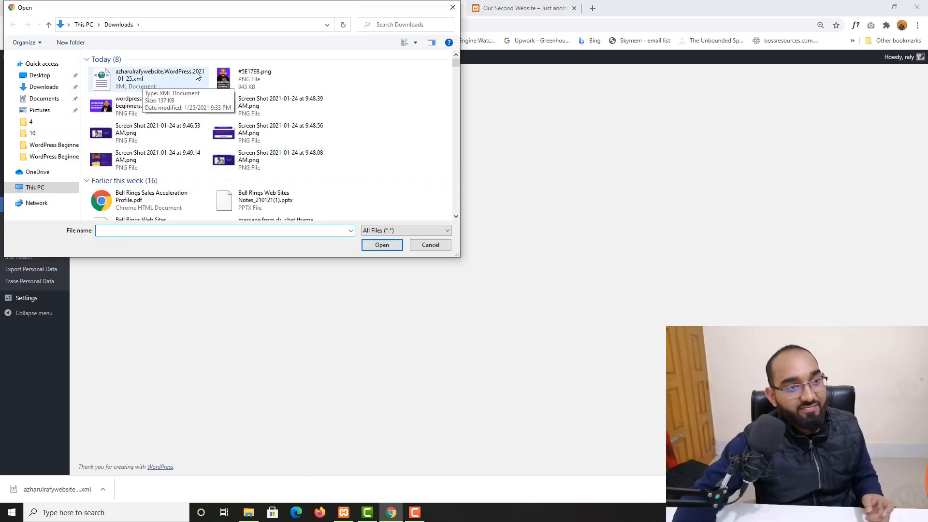
pyautogui.click(162, 78)
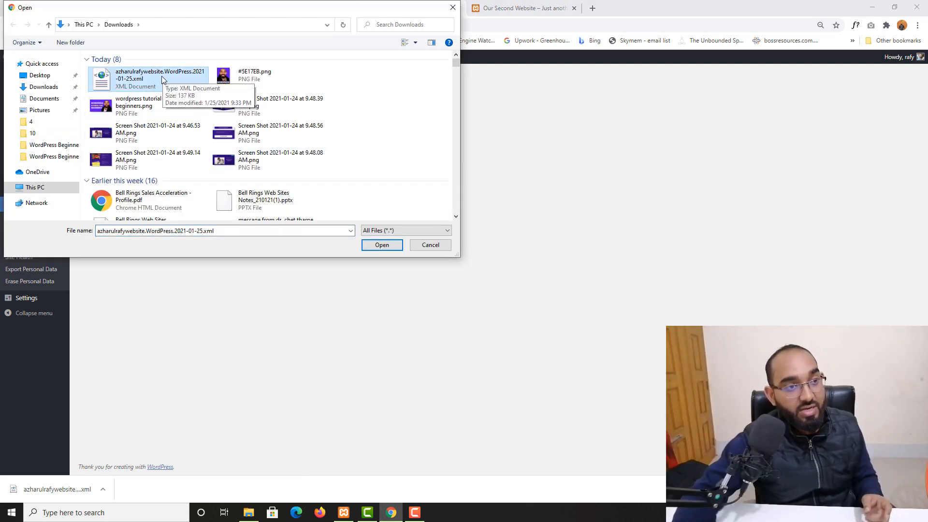
pyautogui.click(379, 246)
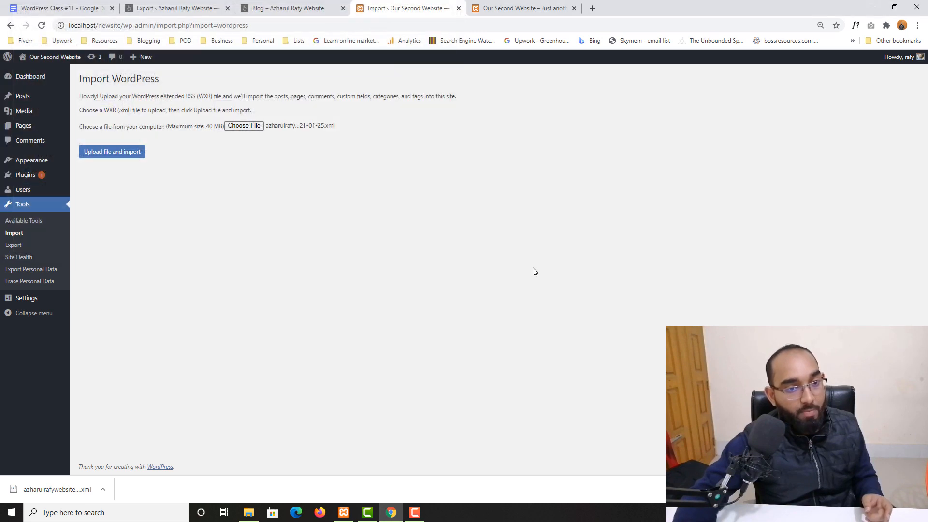
pyautogui.click(110, 152)
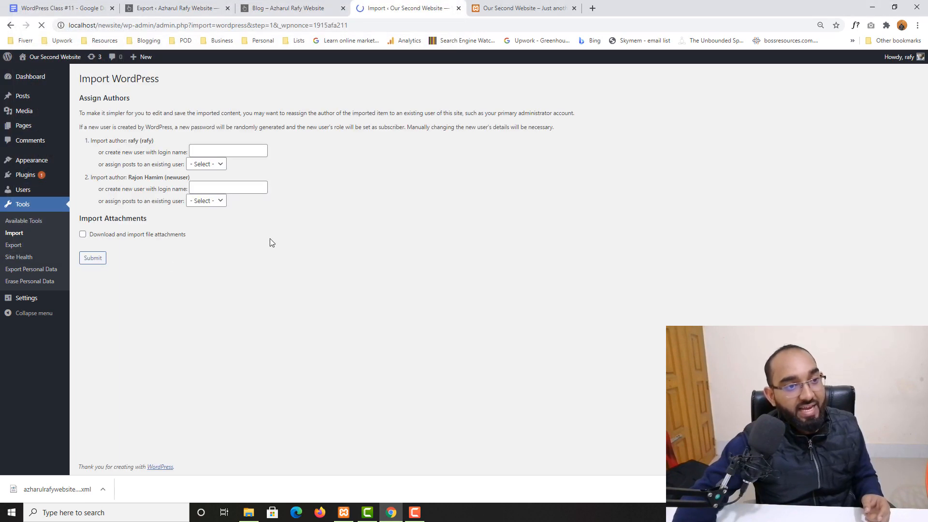
pyautogui.click(92, 259)
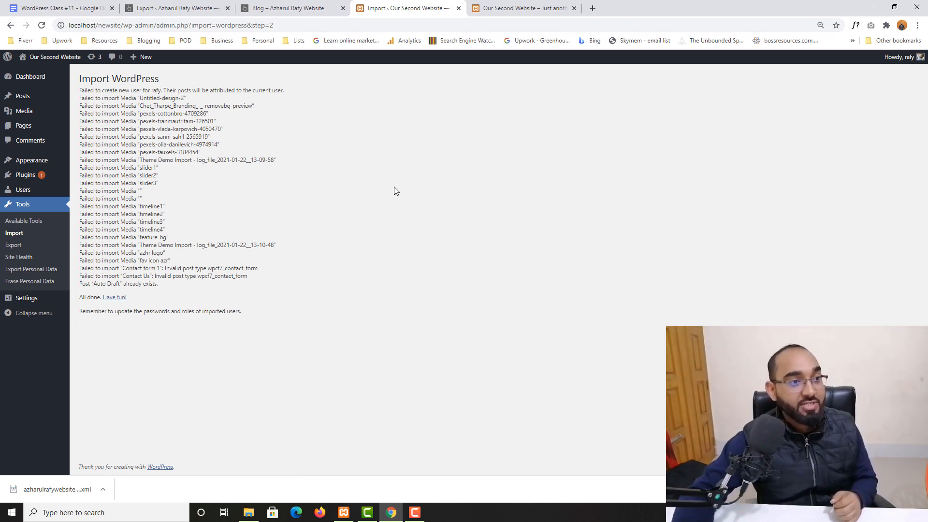
# Compare the new site's Posts list with the original site's Posts list.
pyautogui.click(22, 96)
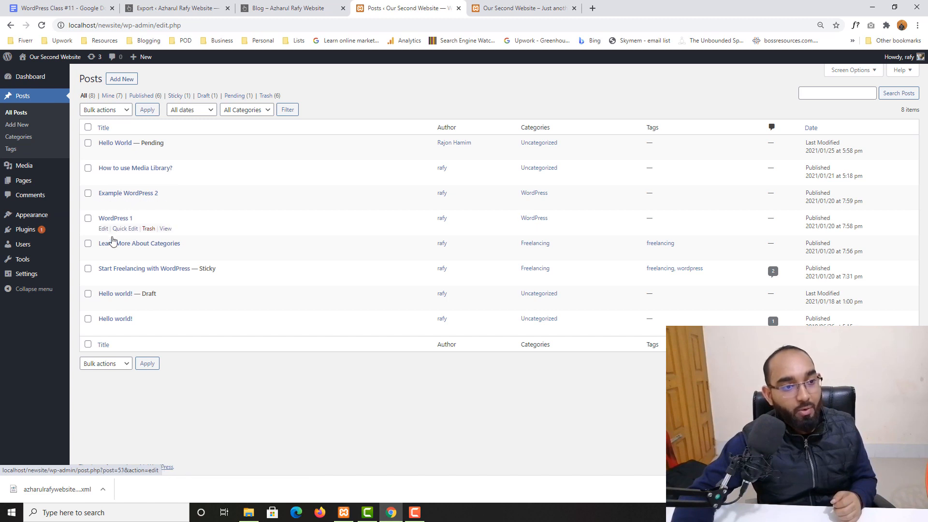
pyautogui.click(205, 9)
pyautogui.click(19, 99)
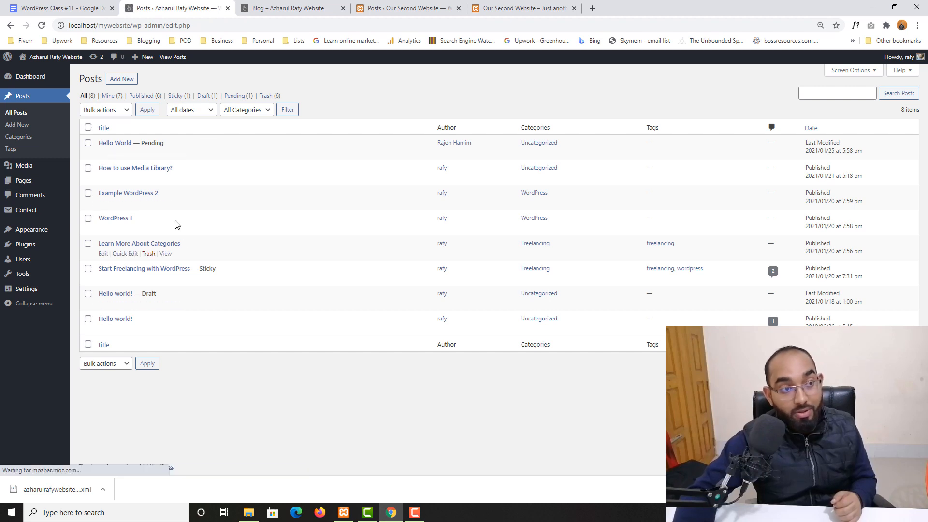
pyautogui.click(457, 5)
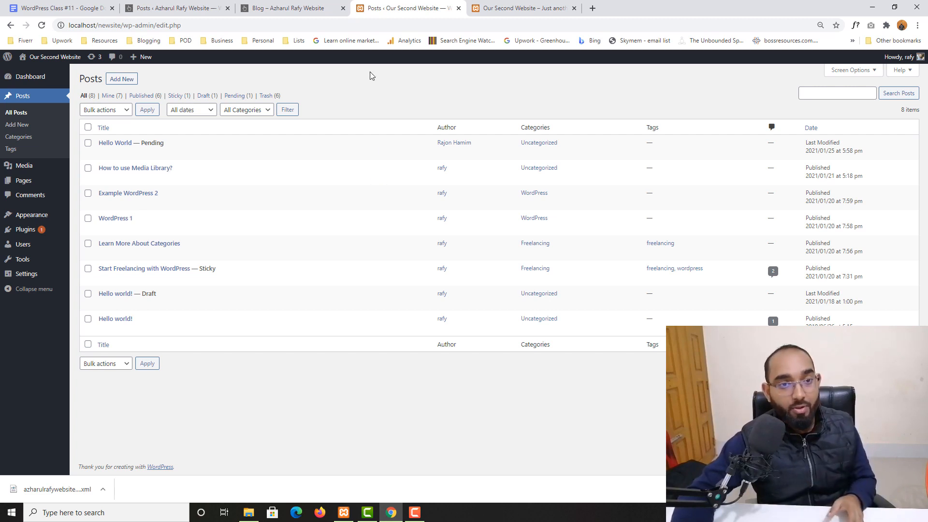
# Reload the new site's front page and compare its imported posts with the original blog page.
pyautogui.click(524, 8)
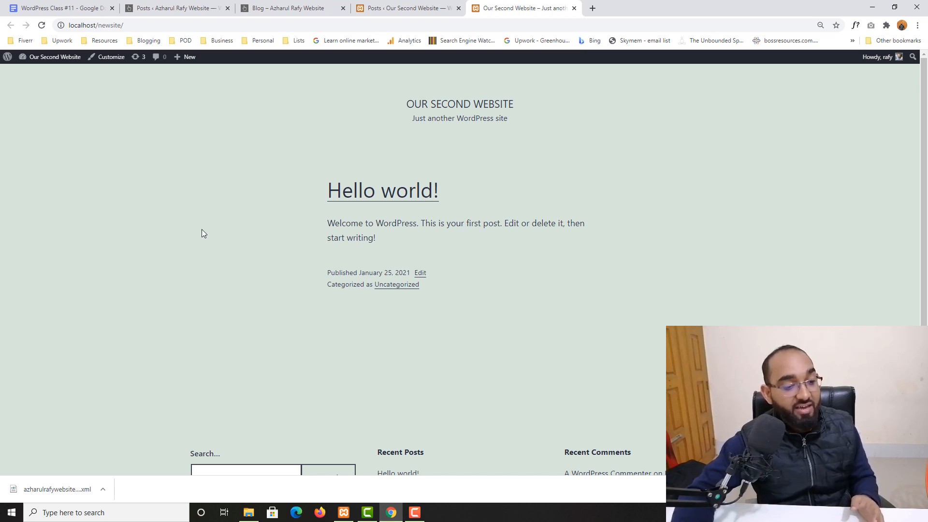
pyautogui.click(42, 25)
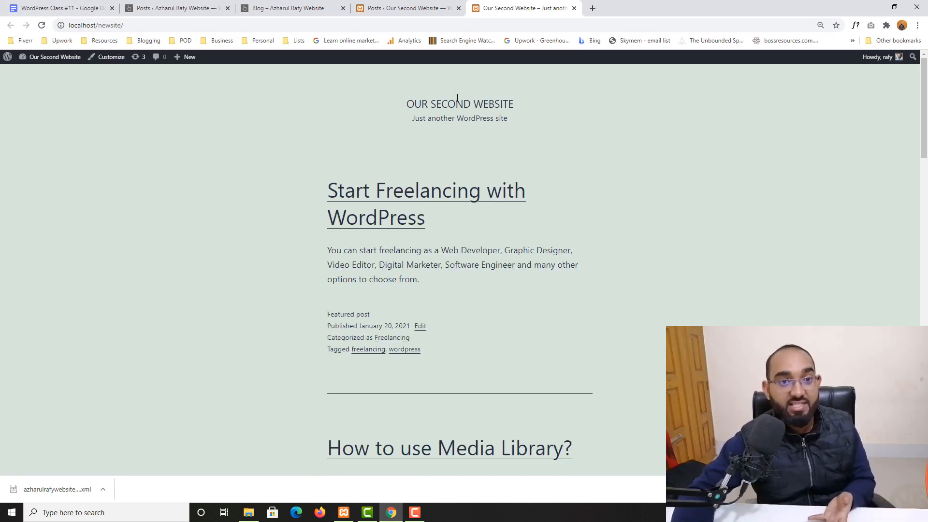
pyautogui.scroll(-2, 193, 299)
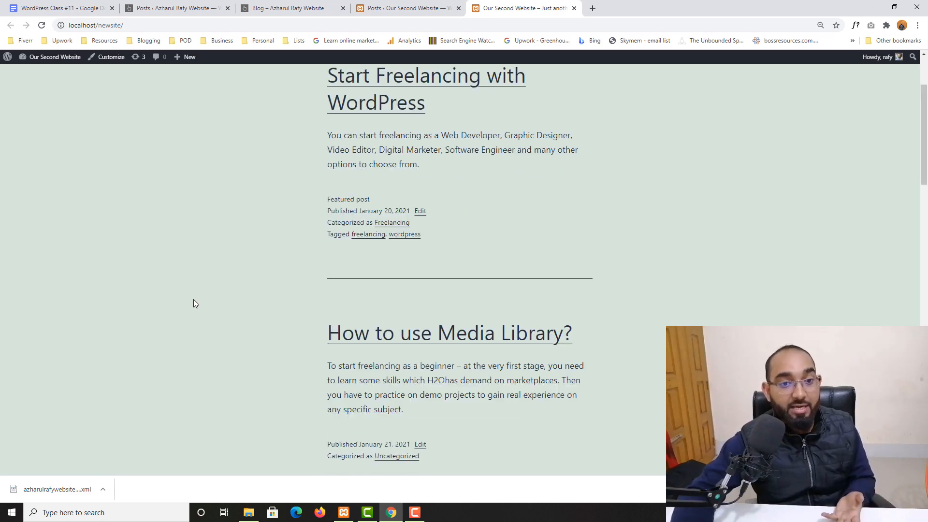
pyautogui.scroll(2, 193, 300)
pyautogui.click(288, 9)
pyautogui.scroll(4, 95, 285)
pyautogui.scroll(6, 95, 285)
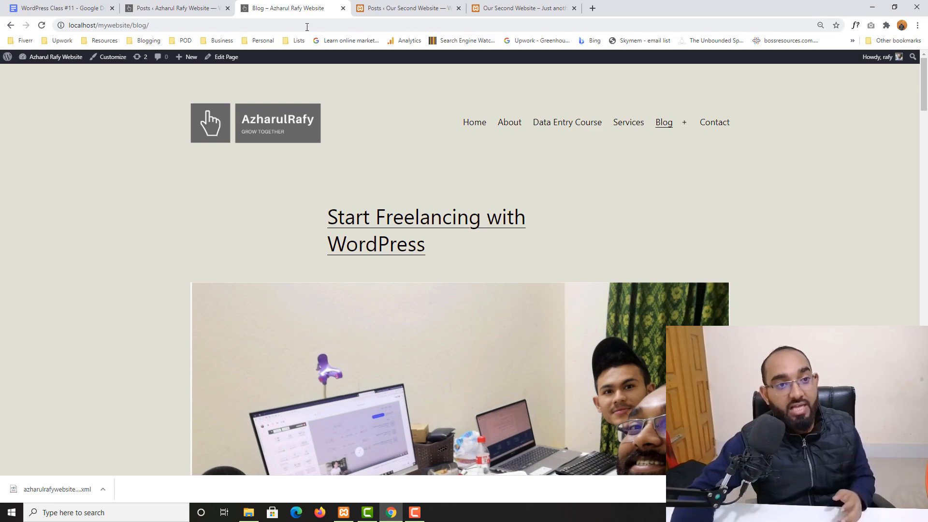
pyautogui.scroll(-20, 168, 194)
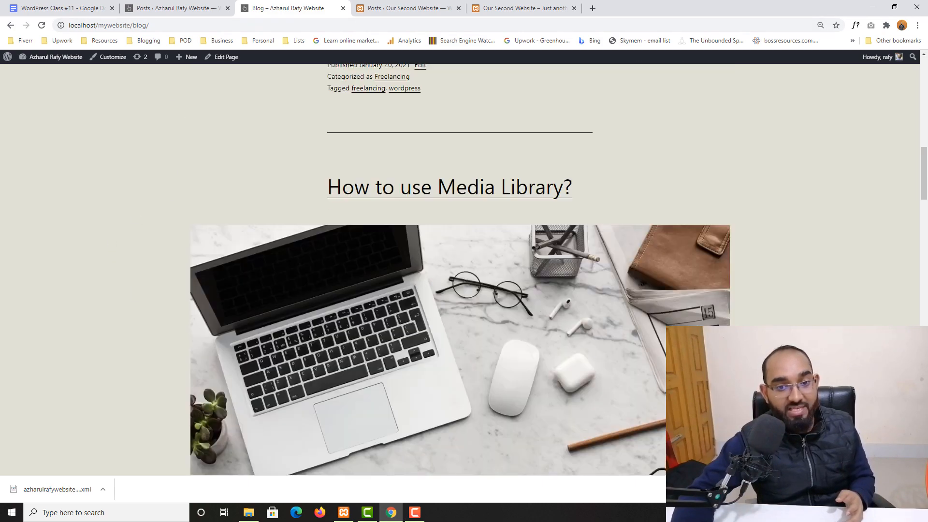
pyautogui.scroll(-8, 201, 296)
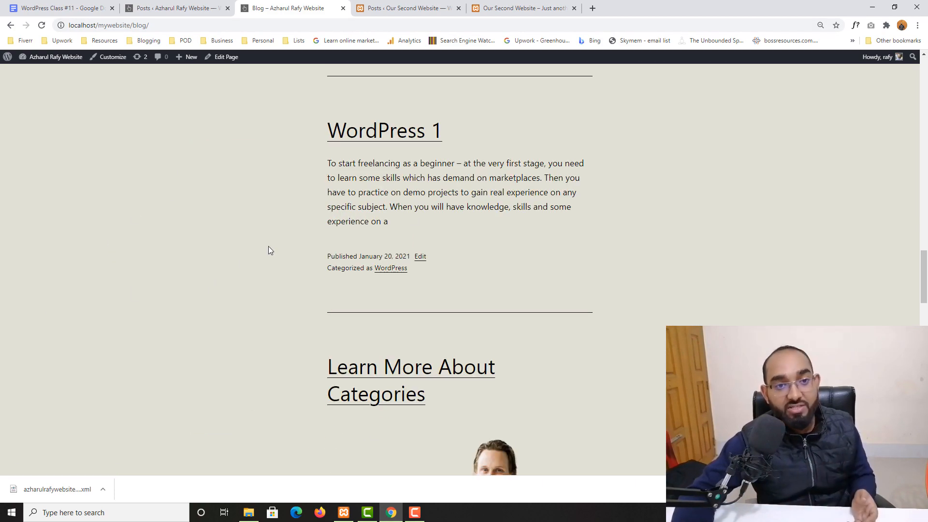
pyautogui.scroll(6, 267, 249)
pyautogui.click(478, 4)
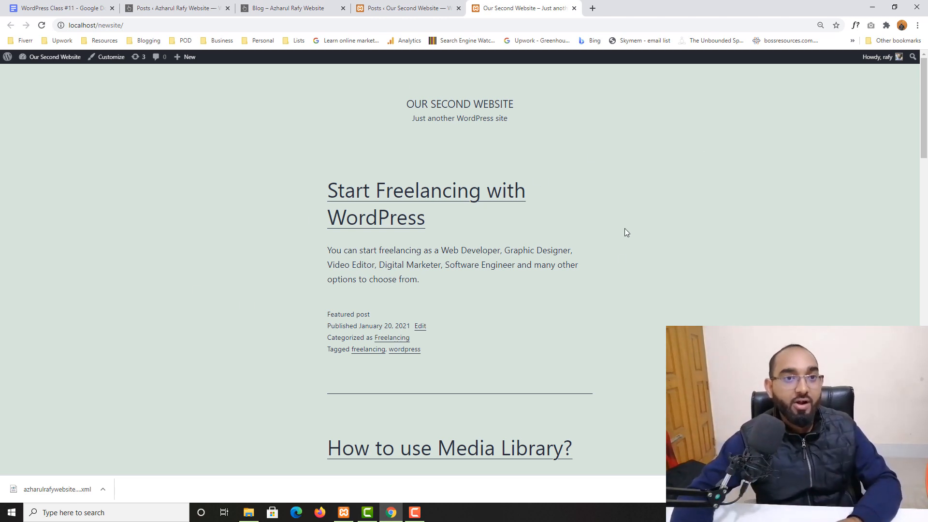
# Close the new site's front page and posts tabs, then return to the course notes.
pyautogui.click(574, 9)
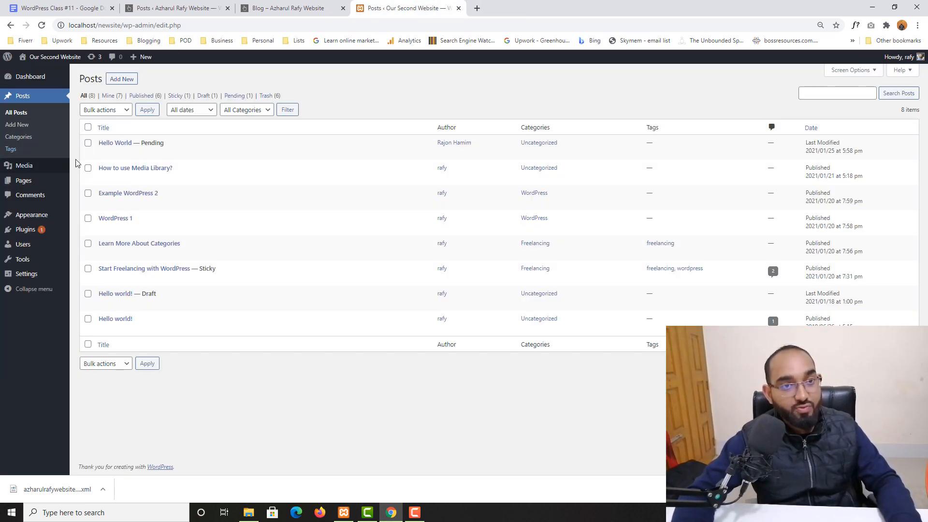
pyautogui.click(458, 8)
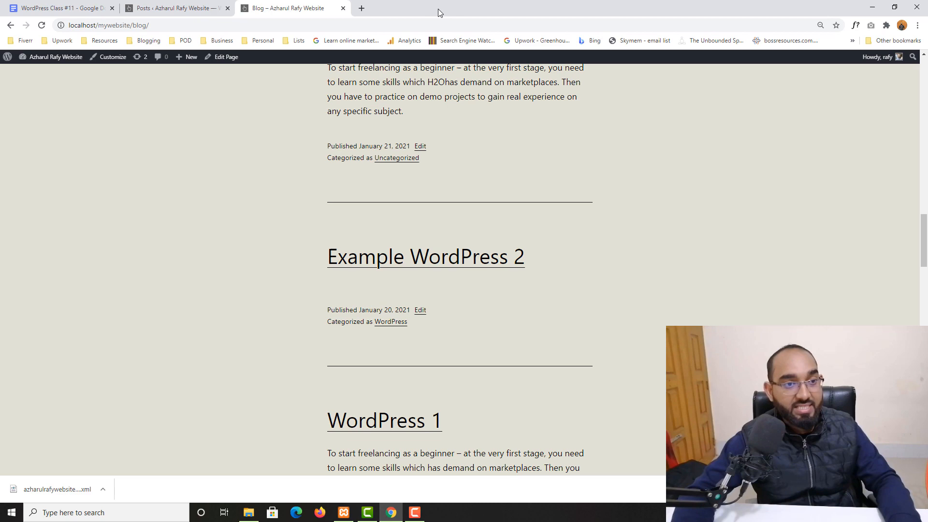
pyautogui.click(179, 8)
pyautogui.click(79, 5)
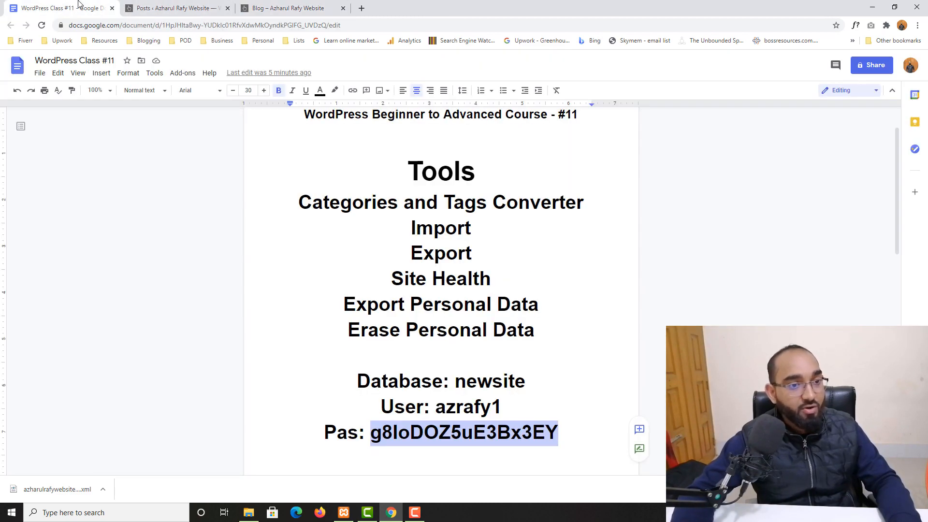
# Open Site Health and inspect the 'One or more required modules are missing' critical issue.
pyautogui.click(244, 2)
pyautogui.click(191, 6)
pyautogui.moveTo(17, 274)
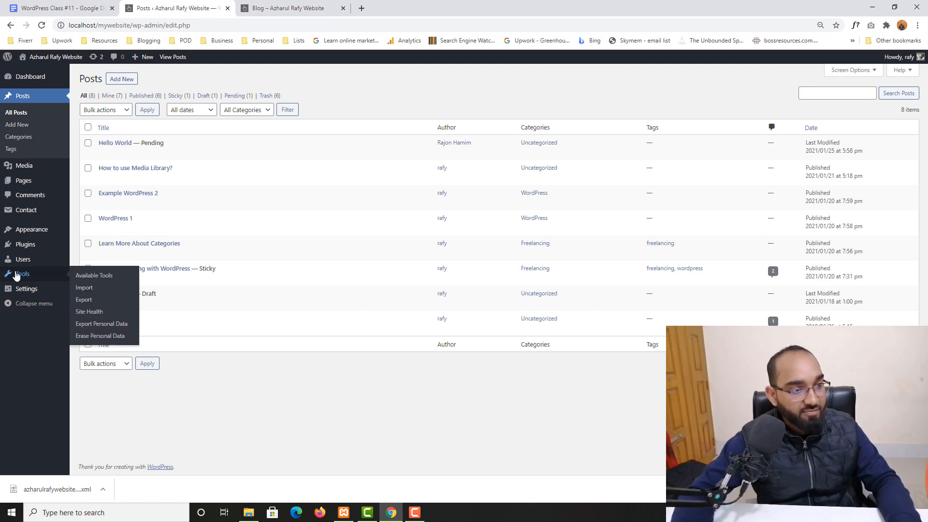
pyautogui.click(89, 313)
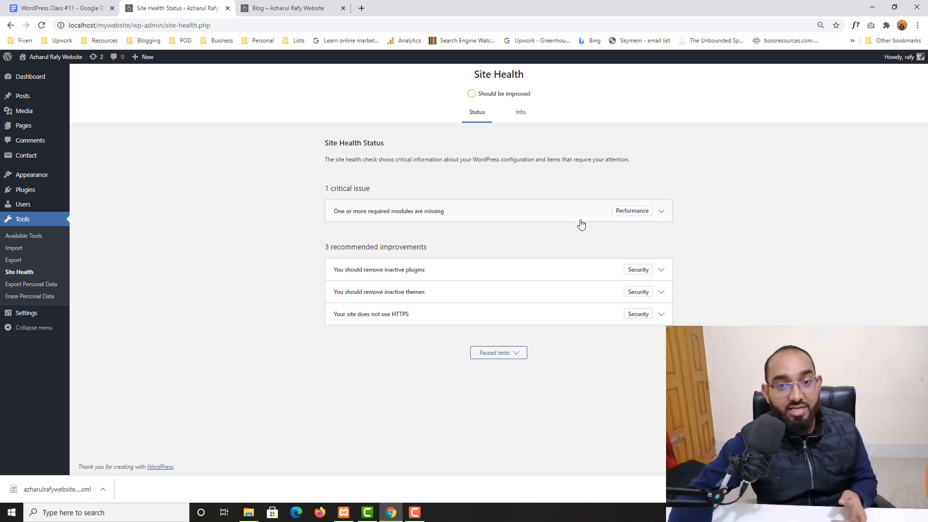
pyautogui.click(661, 213)
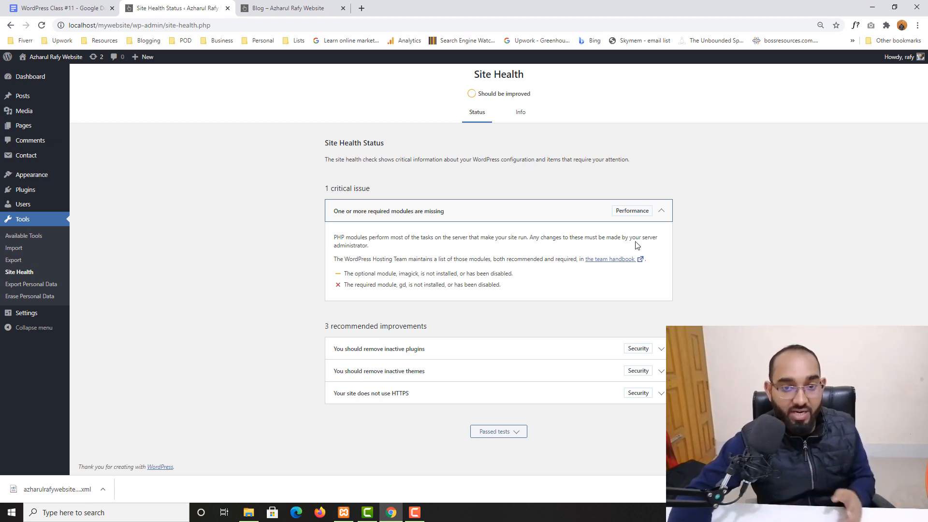
pyautogui.click(661, 213)
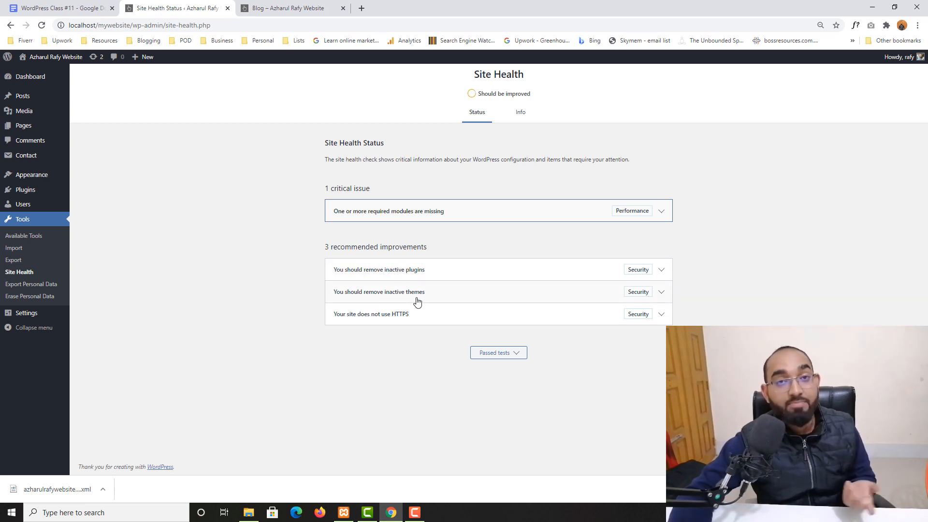
# Load learners.world in a new tab and view its secure connection information.
pyautogui.click(361, 9)
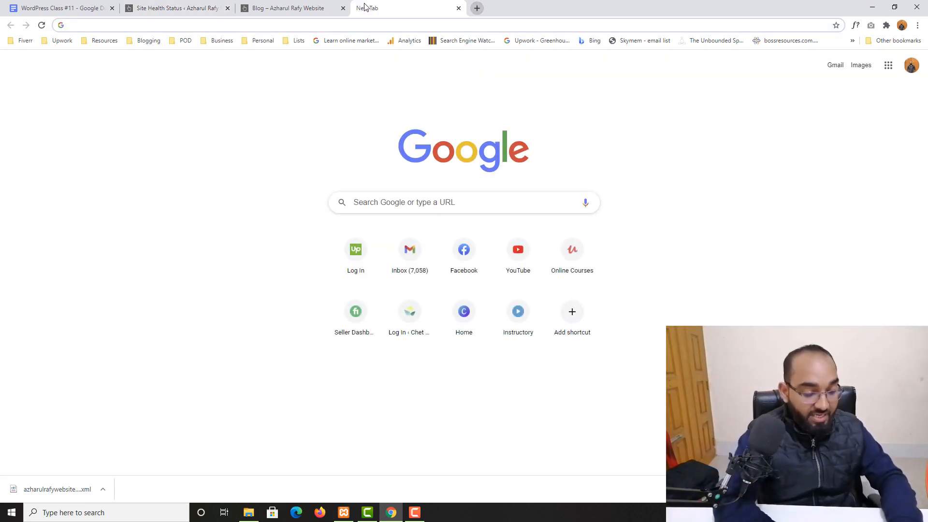
pyautogui.write('learners.world')
pyautogui.press('Return')
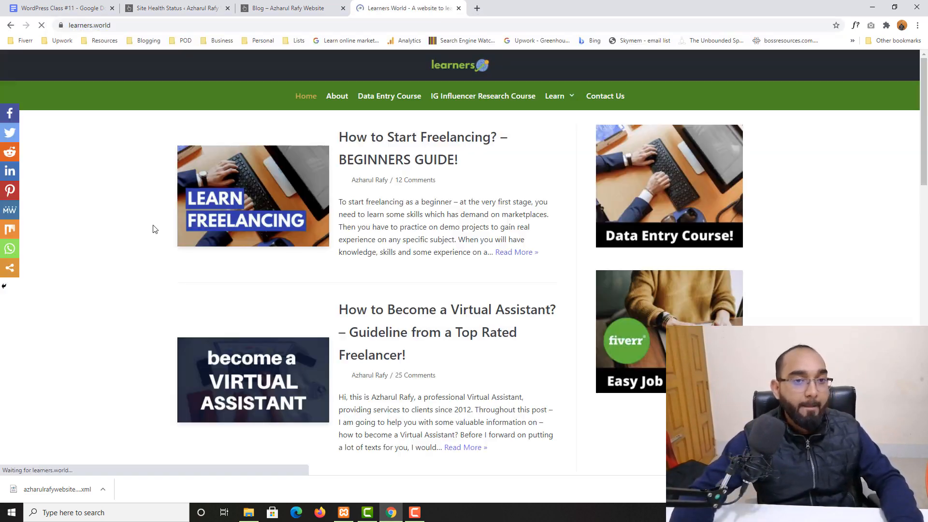
pyautogui.click(61, 27)
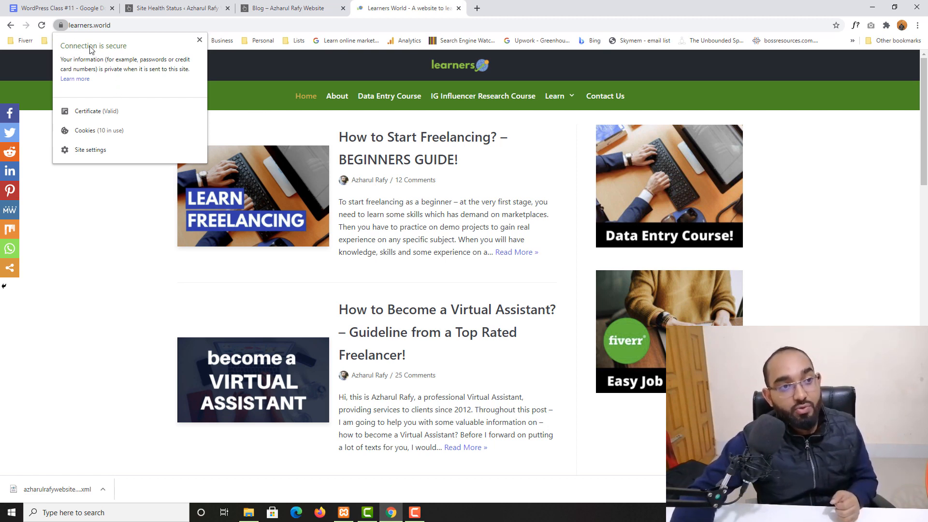
# View the local blog's insecure connection information, then go back to Site Health.
pyautogui.click(273, 12)
pyautogui.scroll(4, 443, 210)
pyautogui.scroll(-6, 238, 351)
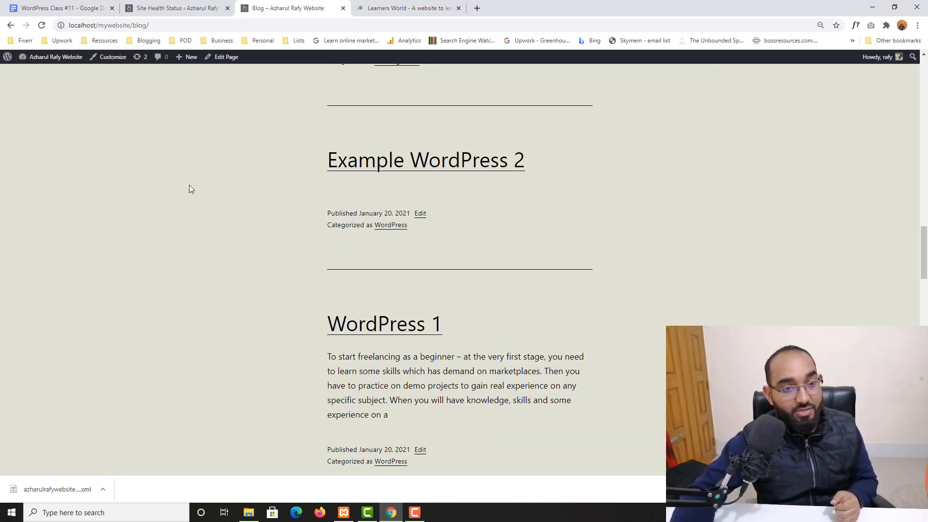
pyautogui.click(60, 26)
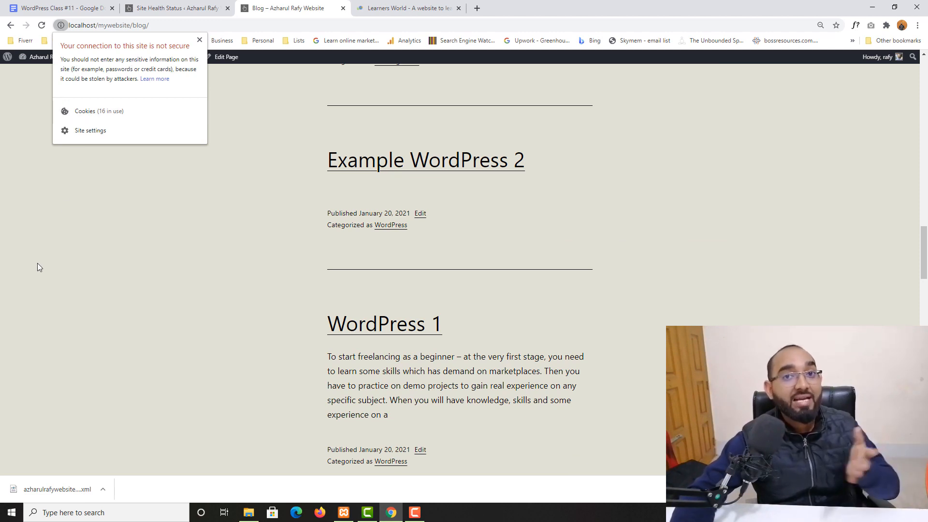
pyautogui.click(10, 252)
pyautogui.scroll(10, 221, 241)
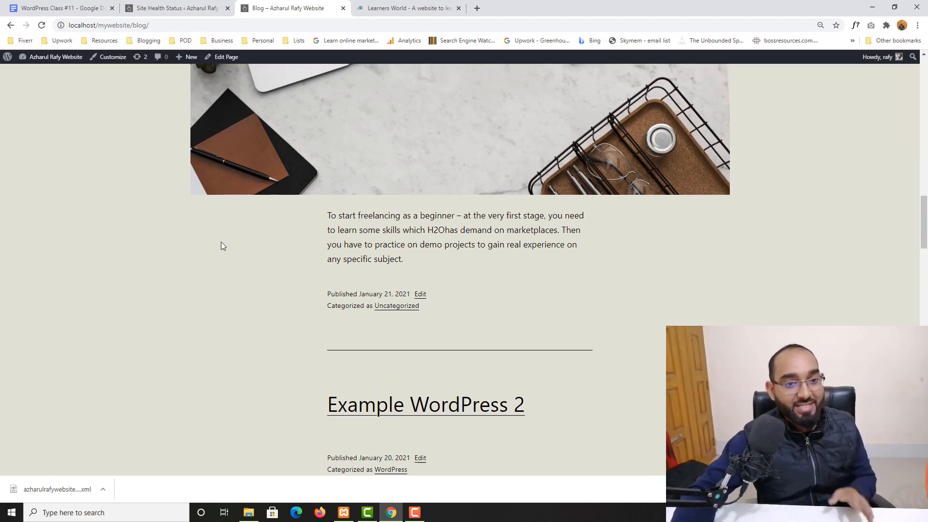
pyautogui.click(176, 8)
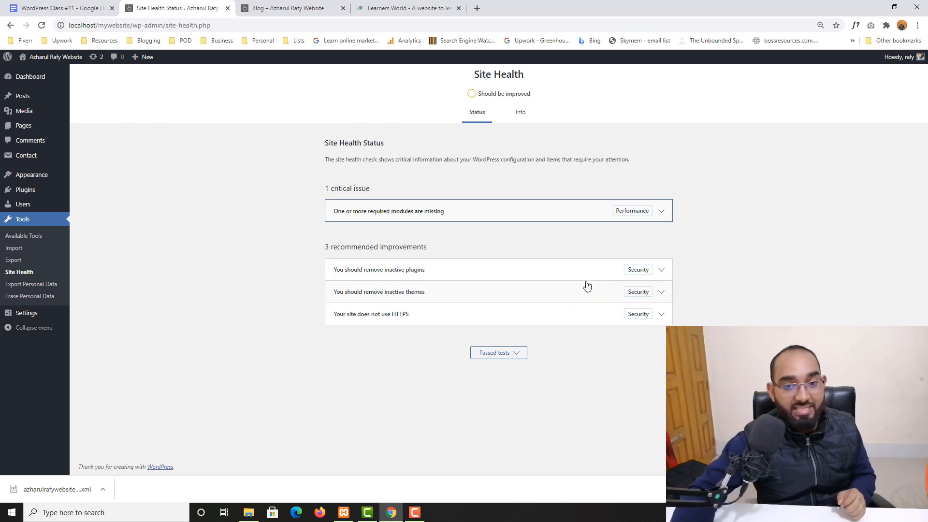
# Delete the Akismet Anti-Spam plugin from Installed Plugins and confirm with OK.
pyautogui.click(25, 195)
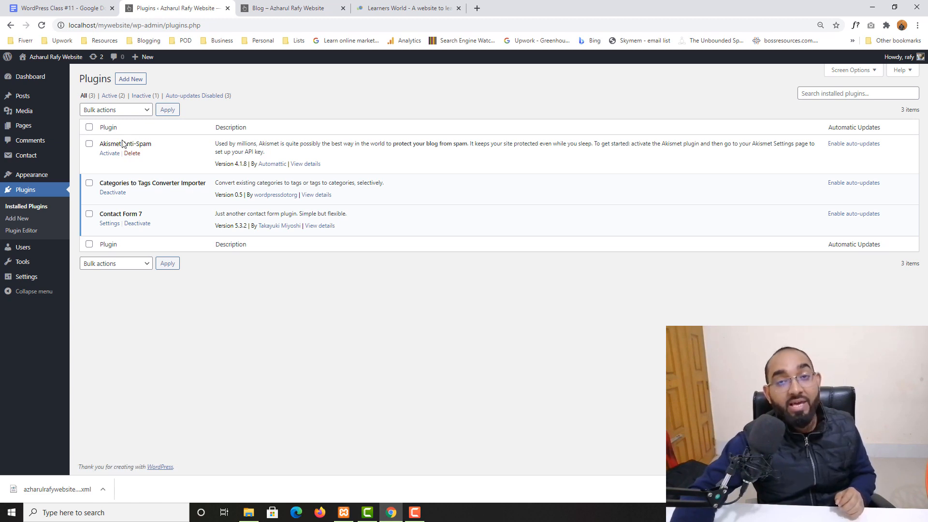
pyautogui.click(132, 153)
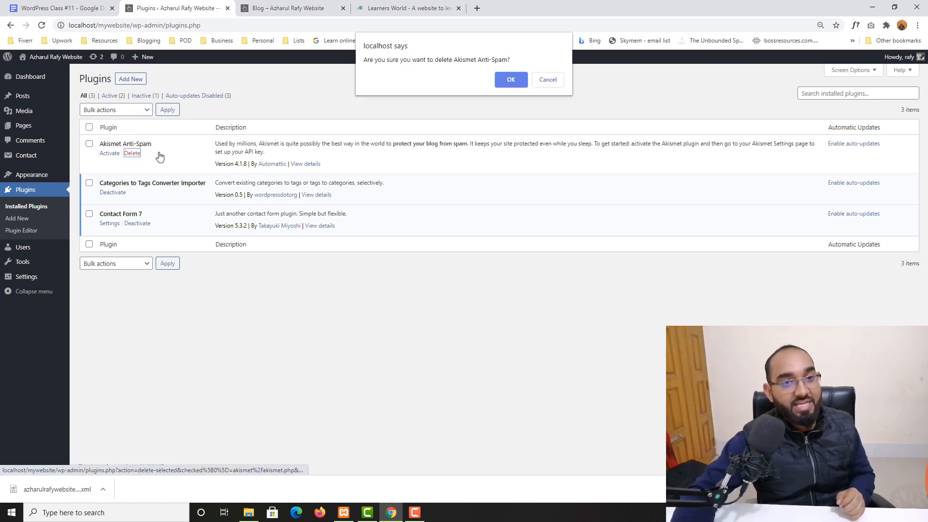
pyautogui.click(503, 82)
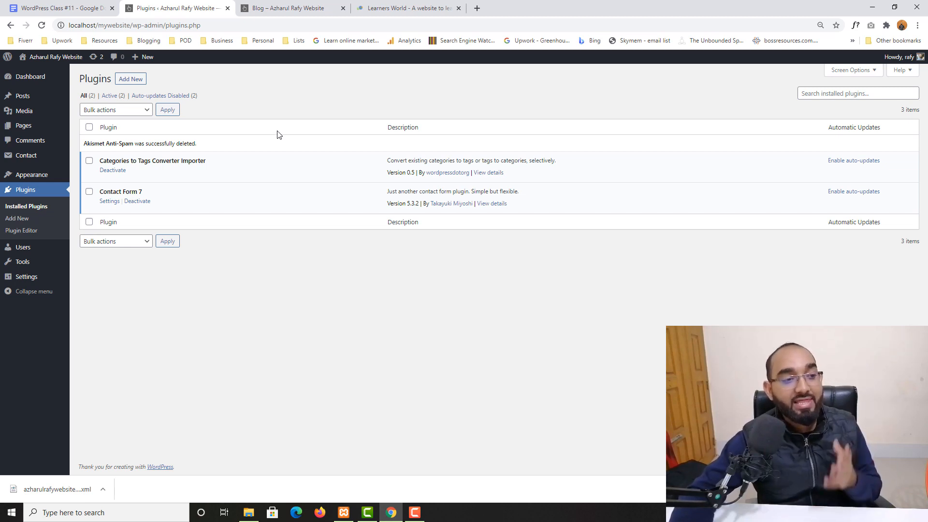
# Delete First News, Twenty Nineteen and Twenty Twenty from their Theme Details, confirming each deletion.
pyautogui.moveTo(26, 180)
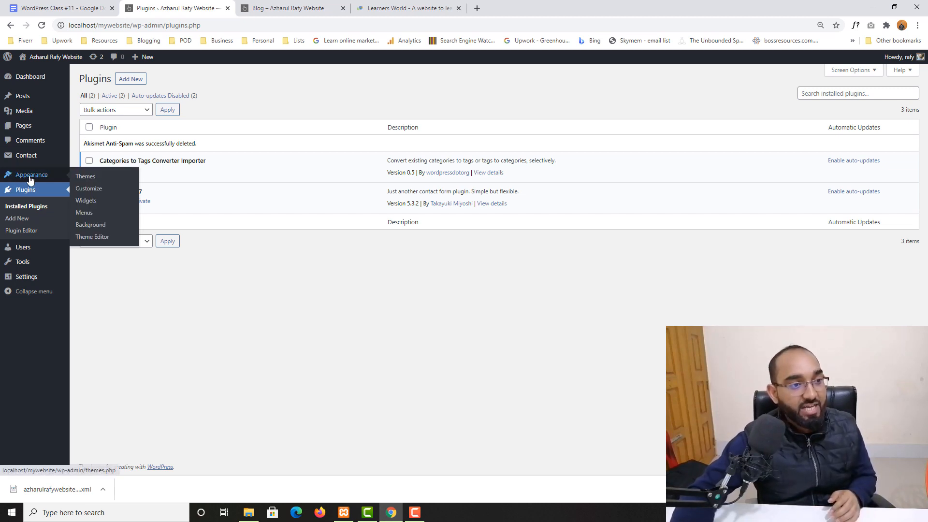
pyautogui.click(79, 177)
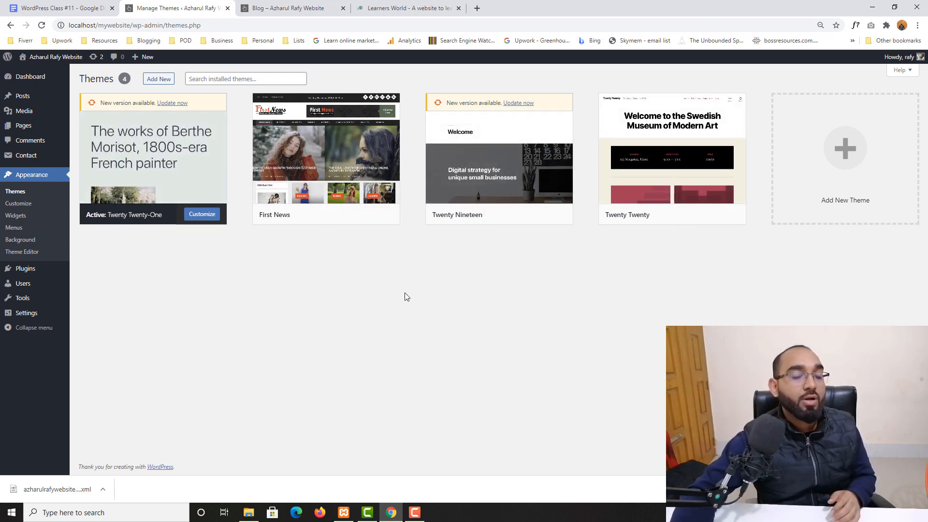
pyautogui.click(356, 155)
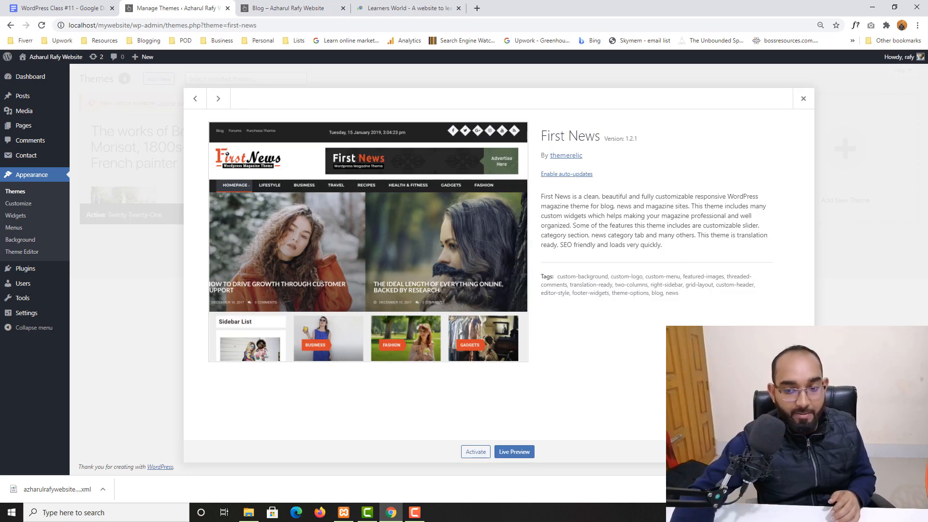
pyautogui.click(793, 451)
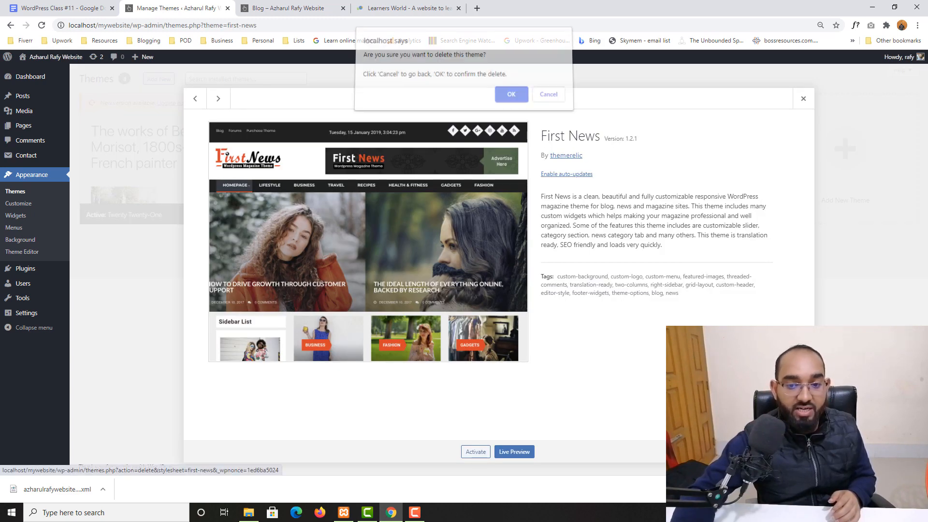
pyautogui.click(520, 103)
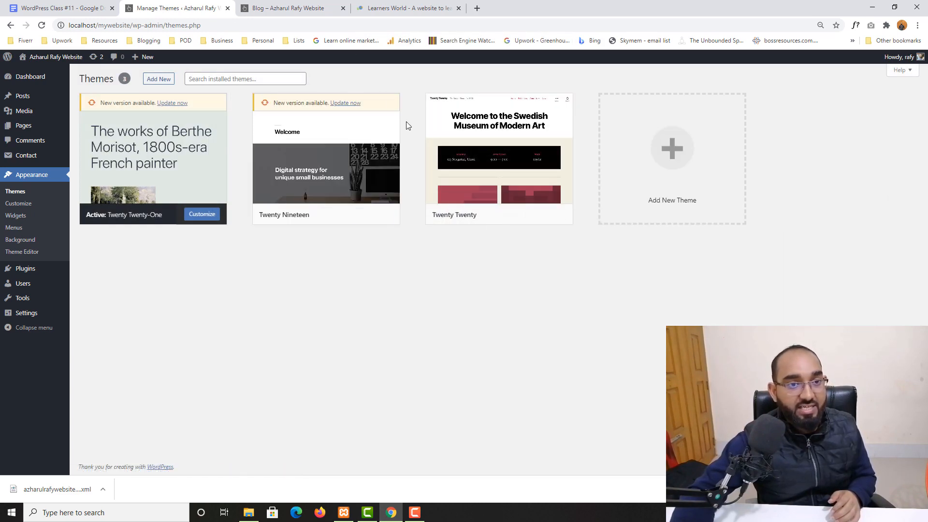
pyautogui.click(398, 159)
pyautogui.click(792, 452)
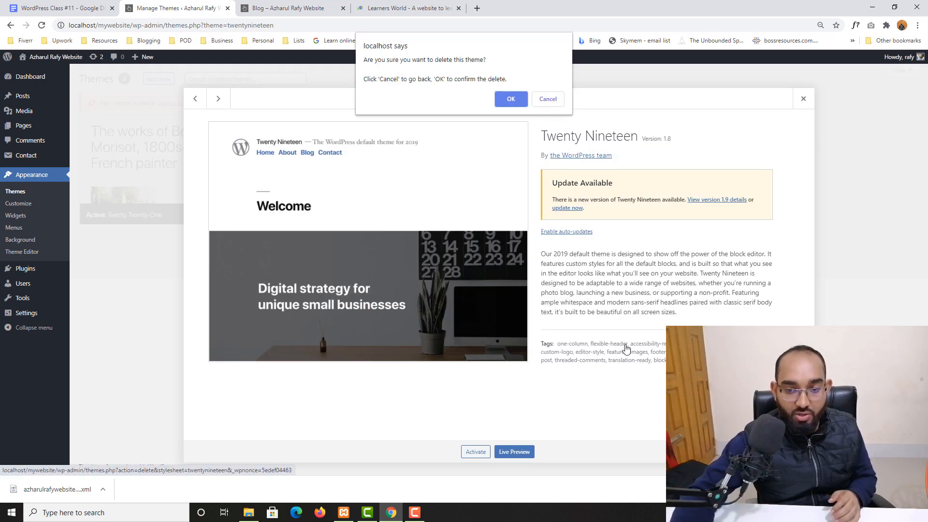
pyautogui.click(510, 103)
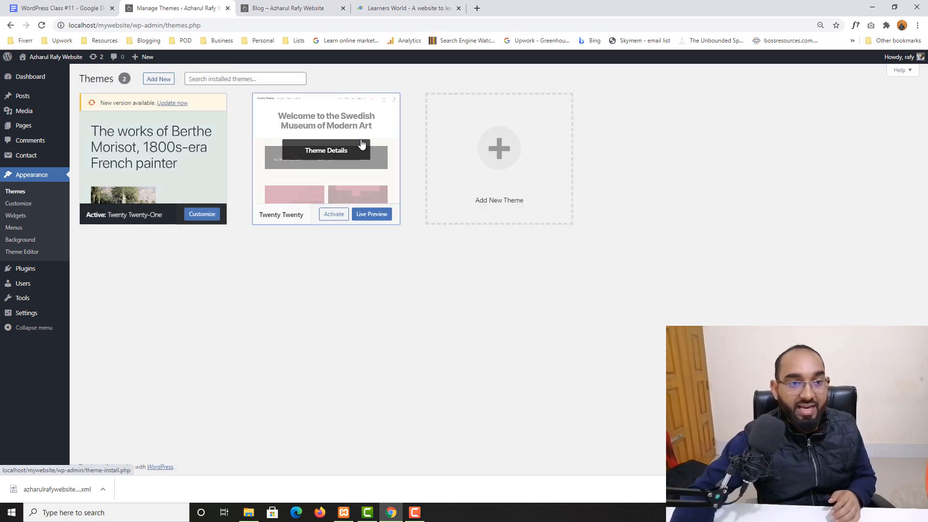
pyautogui.click(364, 145)
pyautogui.click(793, 451)
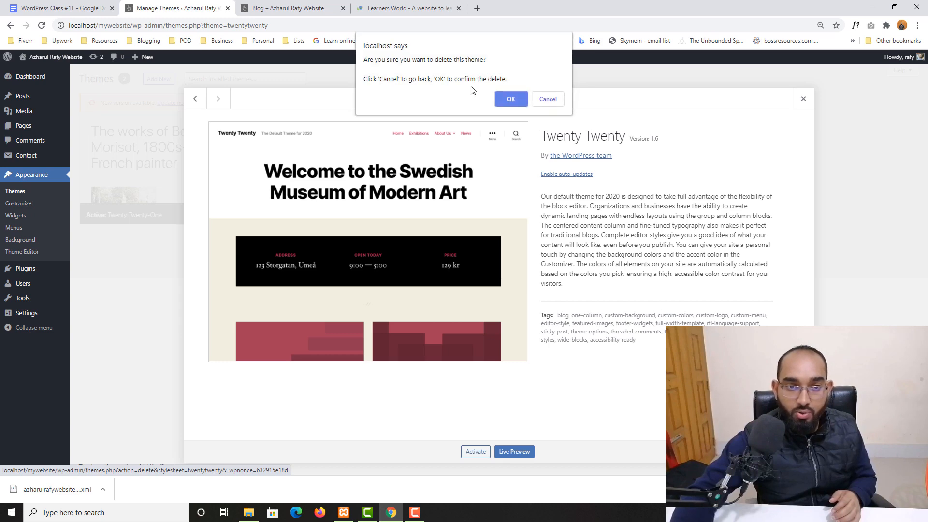
pyautogui.click(503, 99)
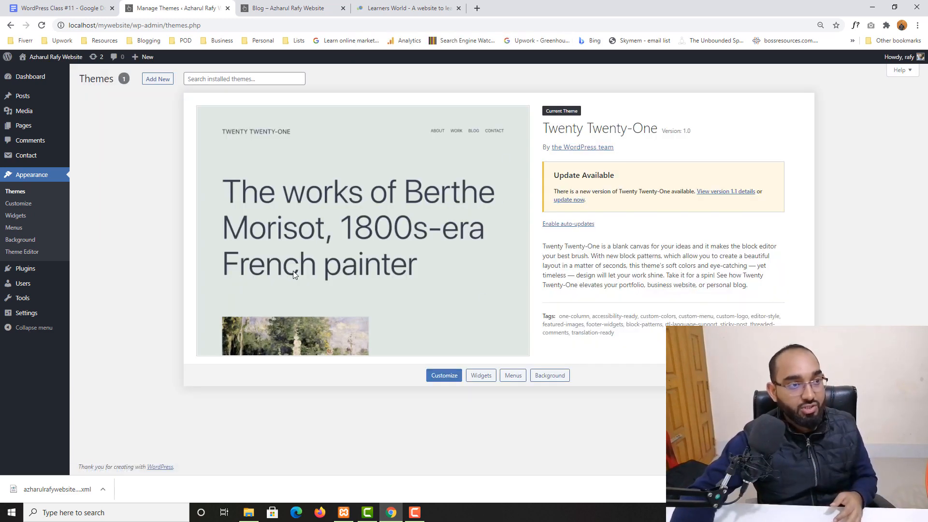
# Check Site Health, then update Twenty Twenty-One to version 1.1 on the Themes page.
pyautogui.moveTo(43, 300)
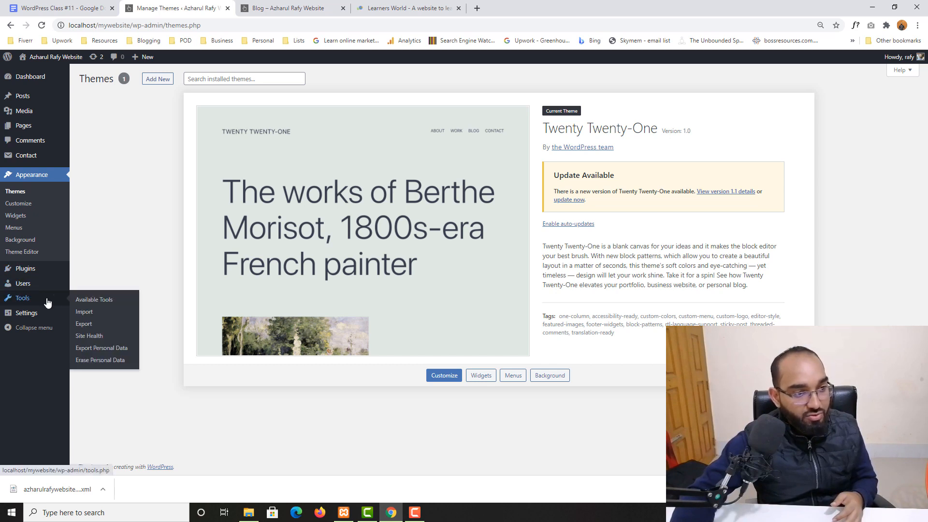
pyautogui.click(90, 337)
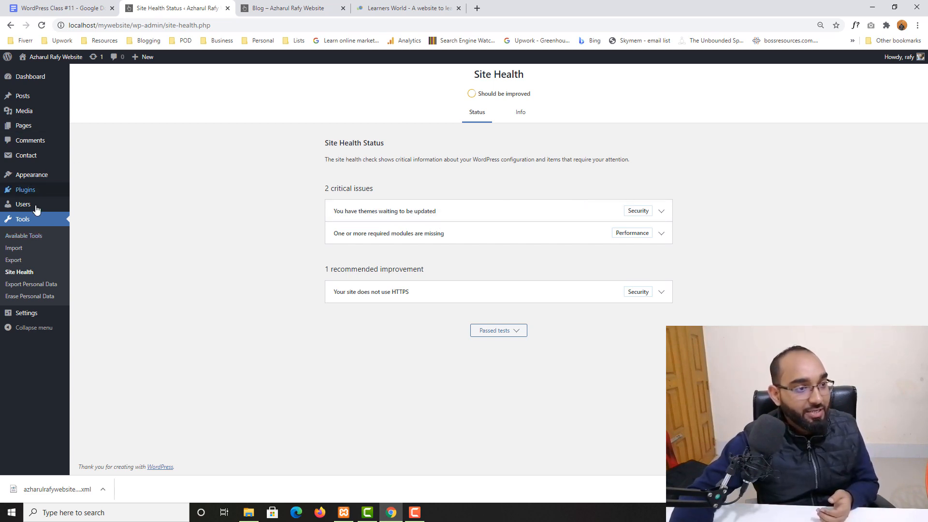
pyautogui.moveTo(34, 177)
pyautogui.click(95, 182)
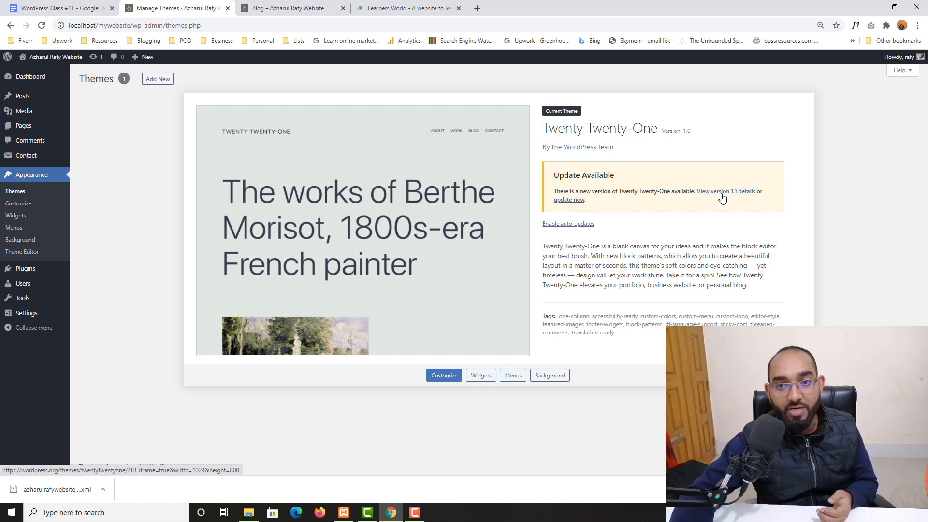
pyautogui.click(564, 200)
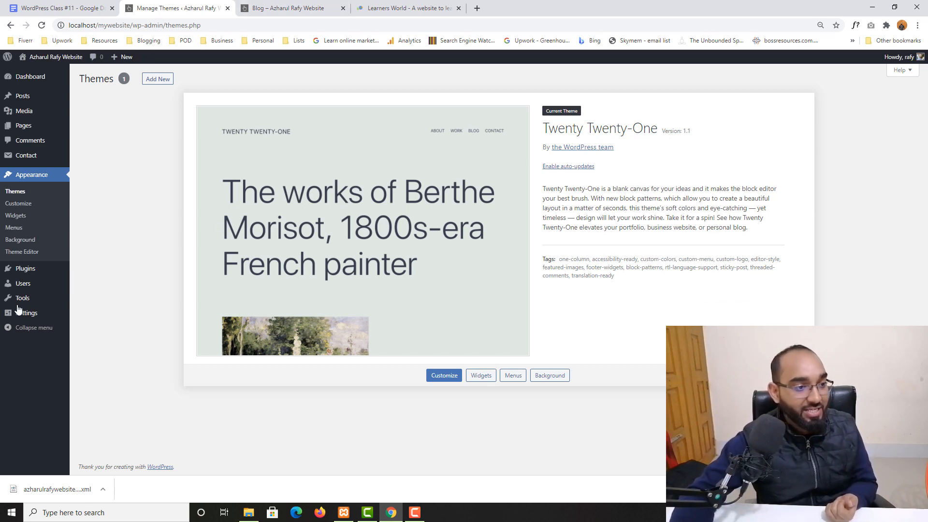
pyautogui.moveTo(21, 299)
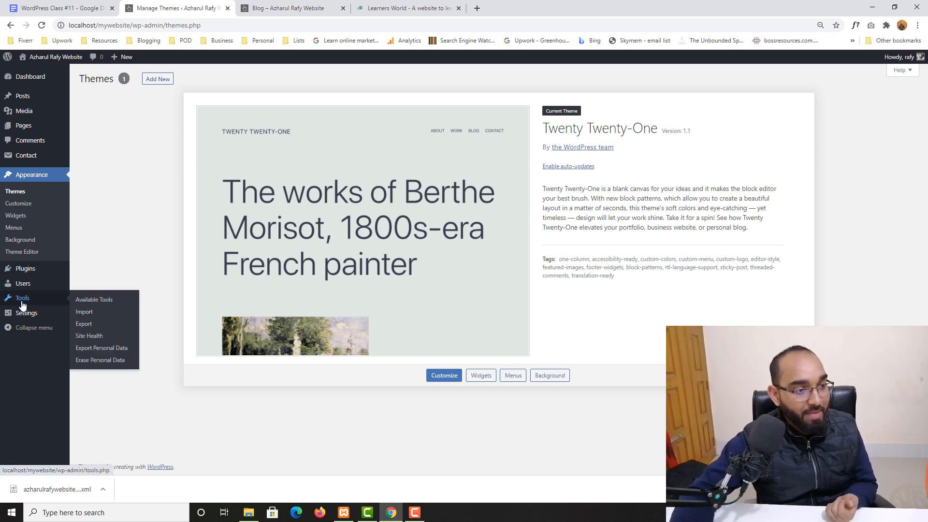
# Open the Site Health Info tab and expand, then collapse, the WordPress section.
pyautogui.click(90, 335)
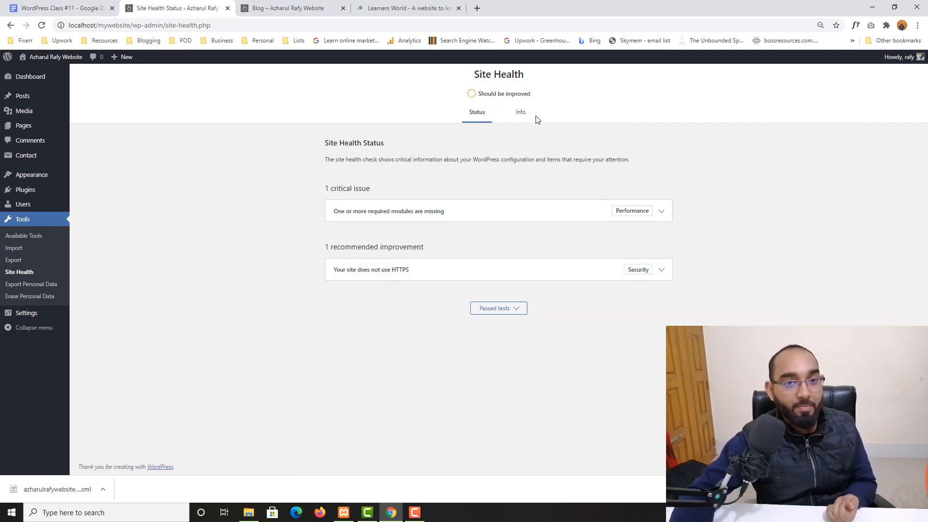
pyautogui.click(520, 113)
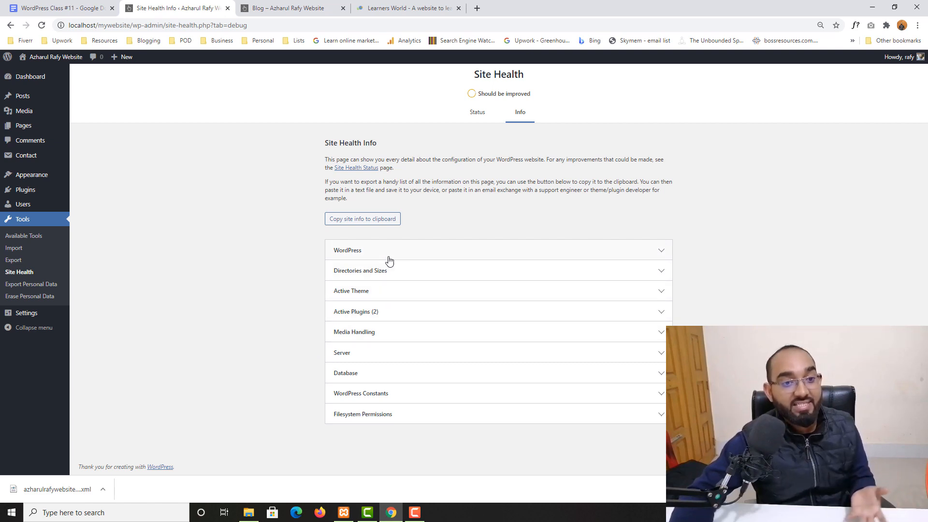
pyautogui.click(644, 252)
pyautogui.click(655, 255)
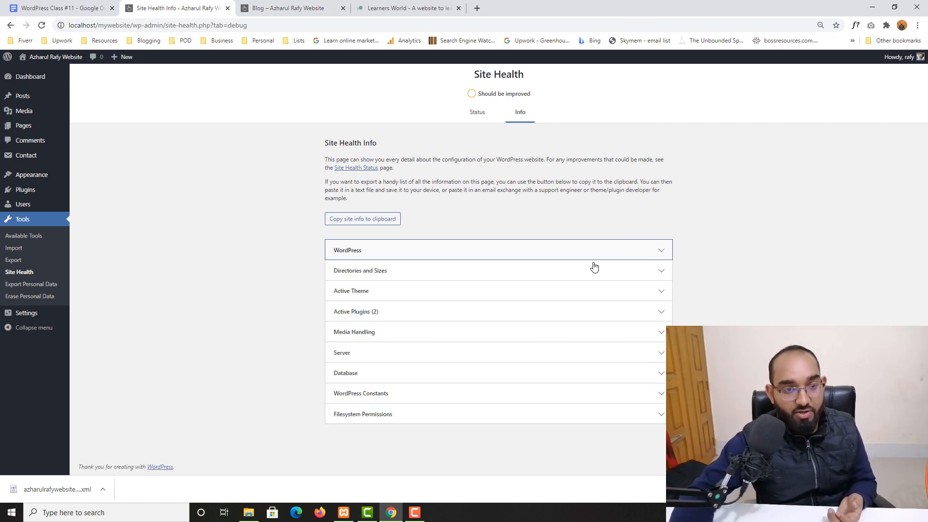
# Review the Active Plugins and Active Theme (Twenty Twenty-One 1.1) sections, then close the Blog tab.
pyautogui.click(657, 314)
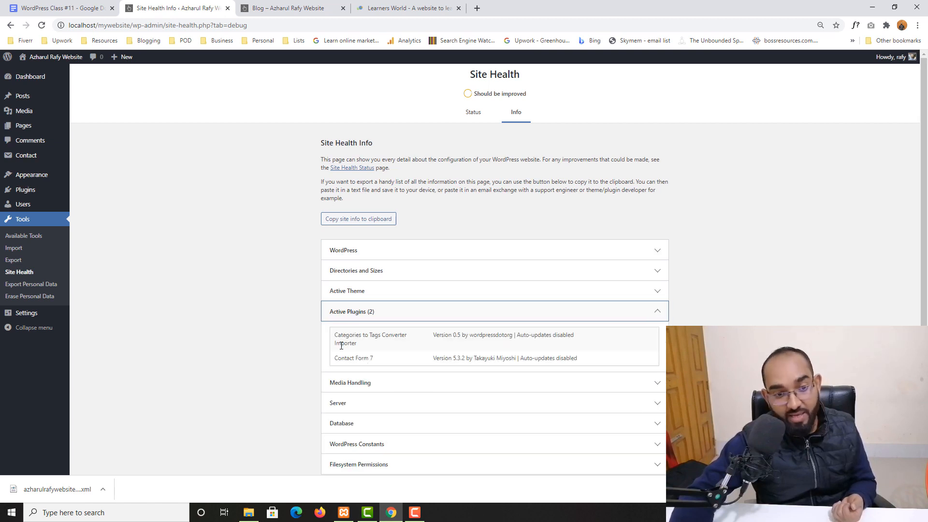
pyautogui.click(363, 291)
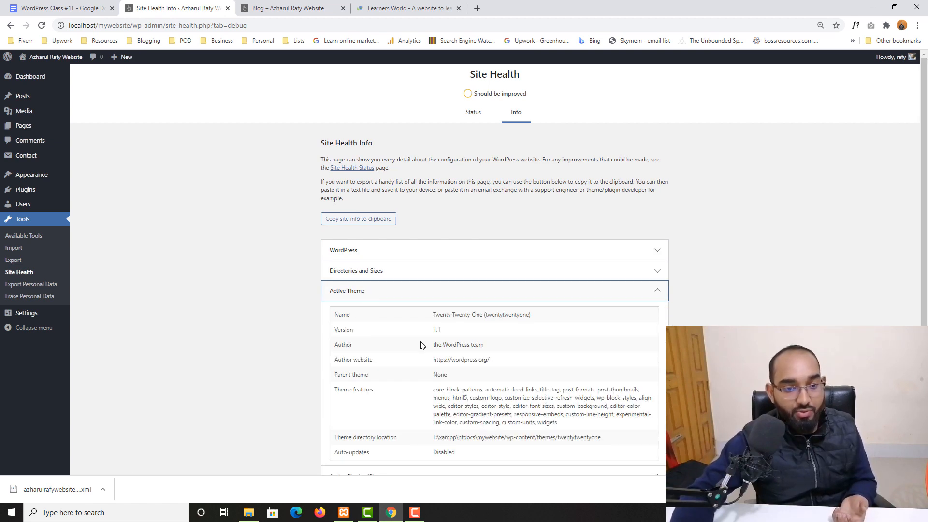
pyautogui.scroll(-4, 493, 348)
pyautogui.scroll(3, 630, 271)
pyautogui.click(657, 241)
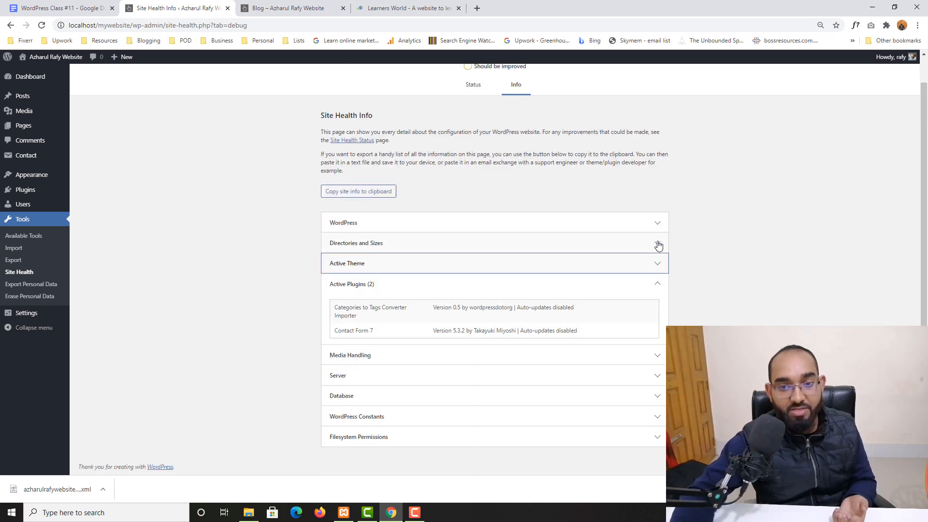
pyautogui.scroll(1, 230, 321)
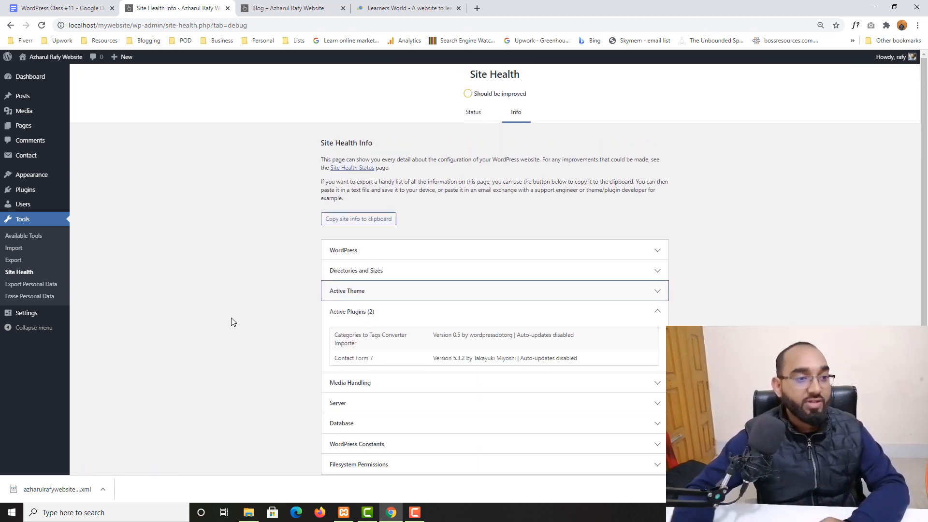
pyautogui.click(304, 9)
pyautogui.click(343, 9)
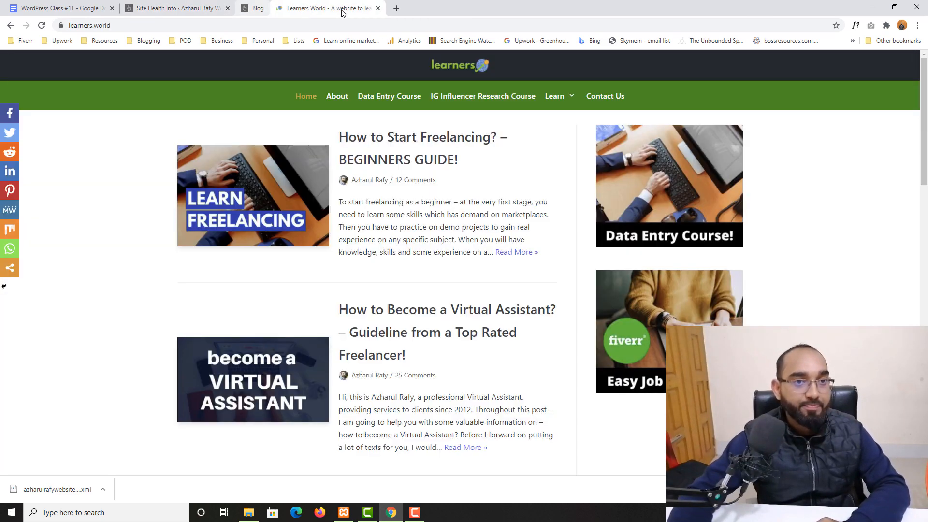
pyautogui.click(343, 8)
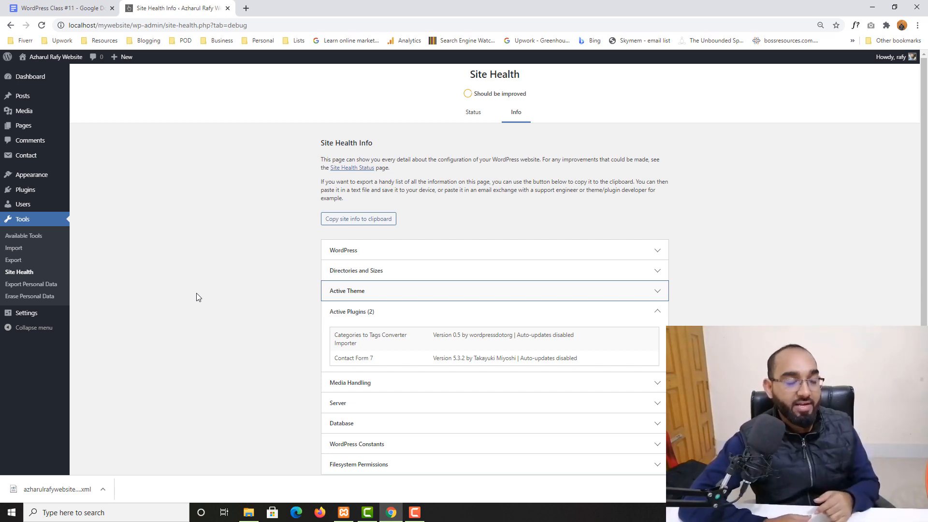
# Browse Export Personal Data, Erase Personal Data and the Dashboard, then switch to the Class #11 notes.
pyautogui.click(24, 286)
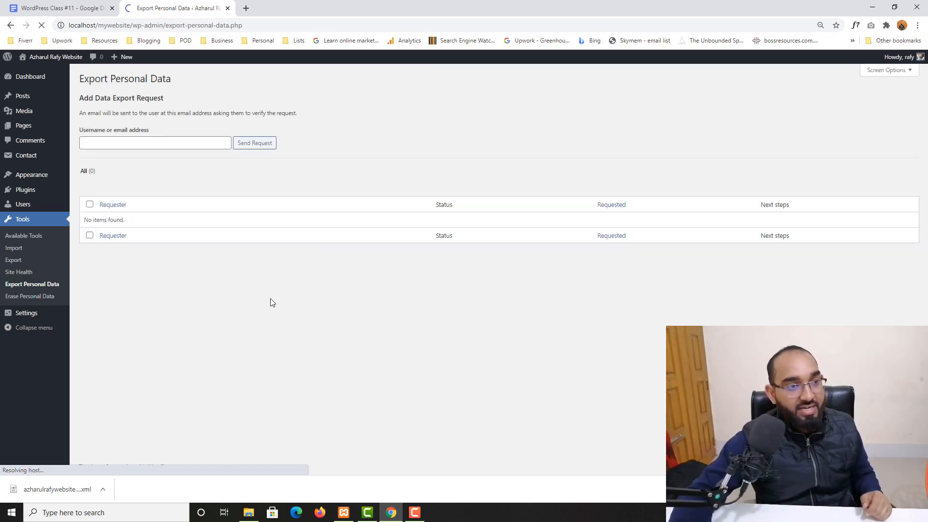
pyautogui.click(90, 143)
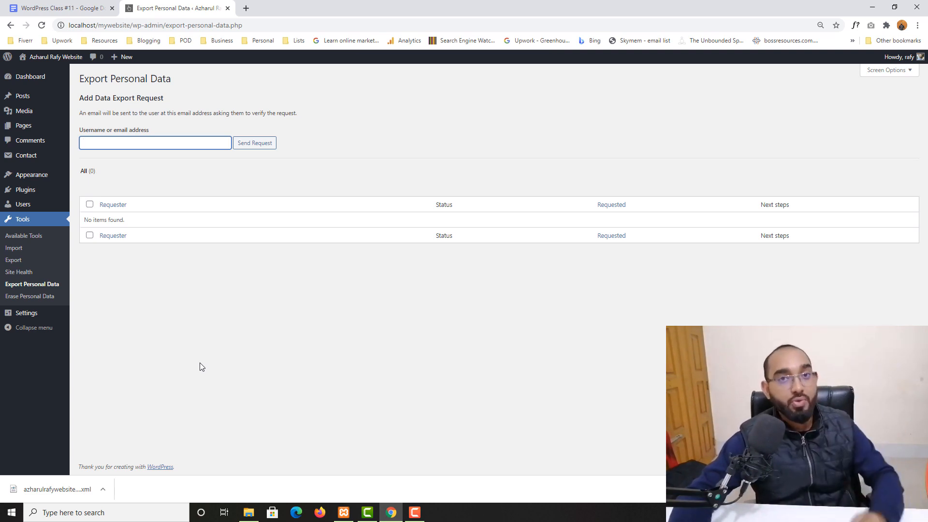
pyautogui.click(29, 296)
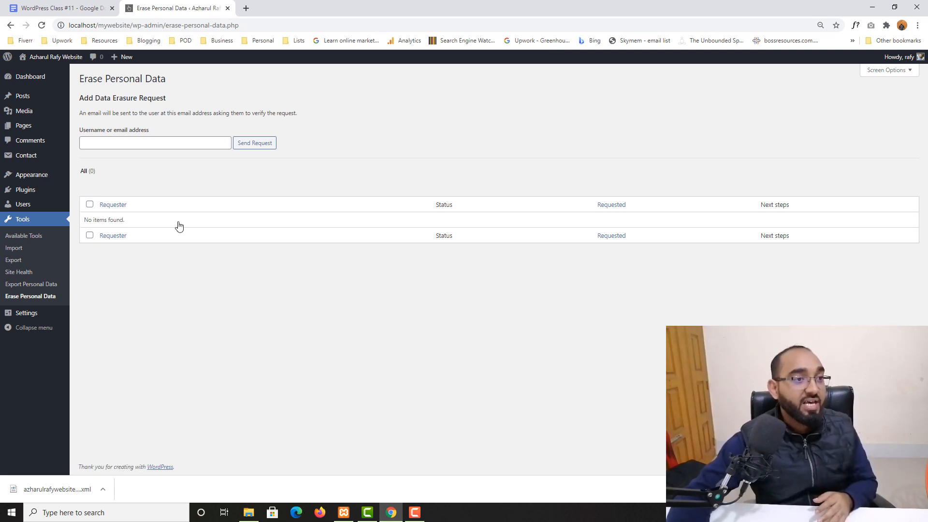
pyautogui.click(30, 77)
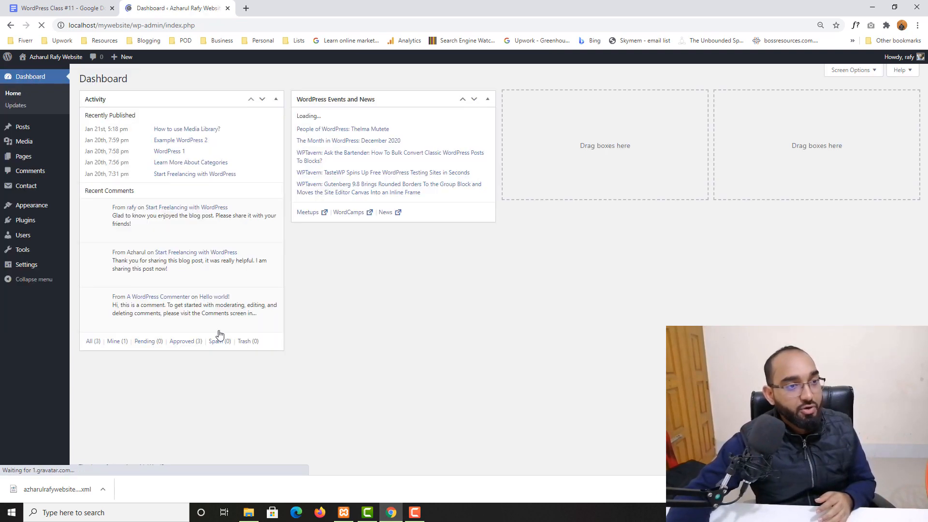
pyautogui.click(56, 6)
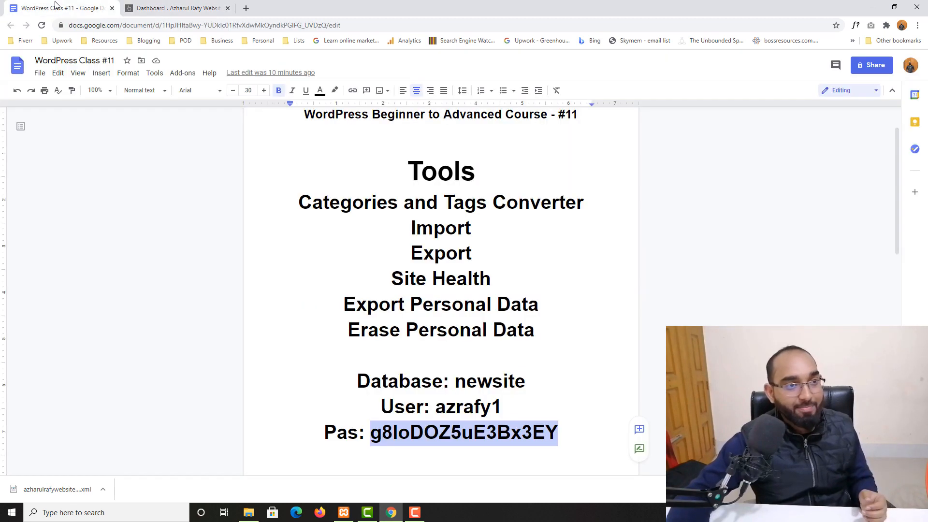